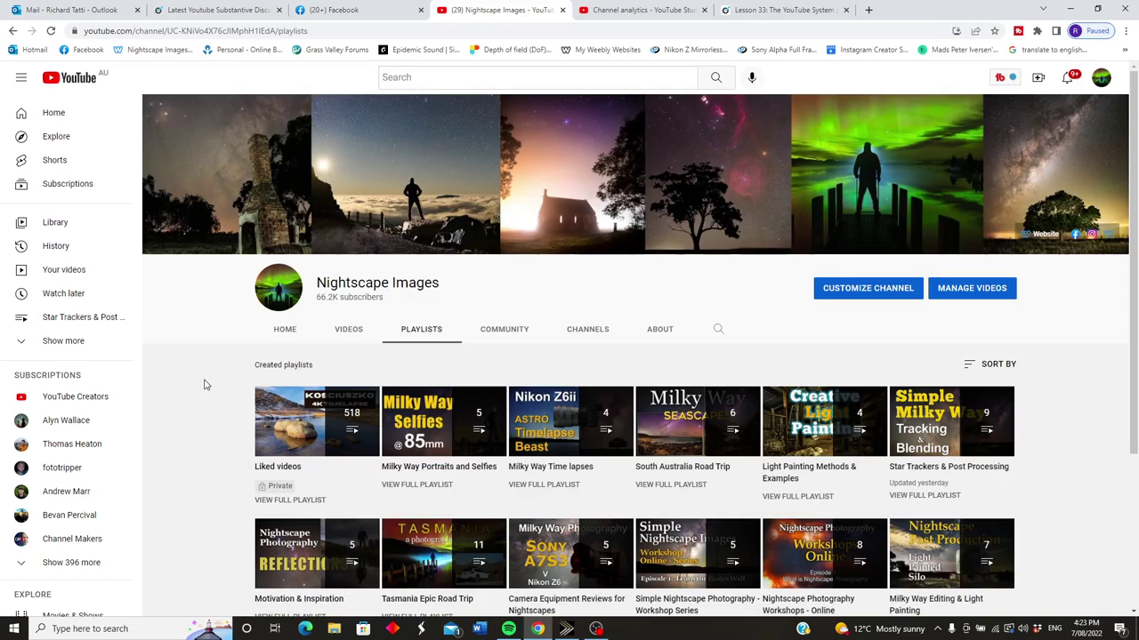
Step: Scroll down the channel's Playlists page and open the Milky Way Editing & Light Painting playlist
scroll(204, 383, down, 2)
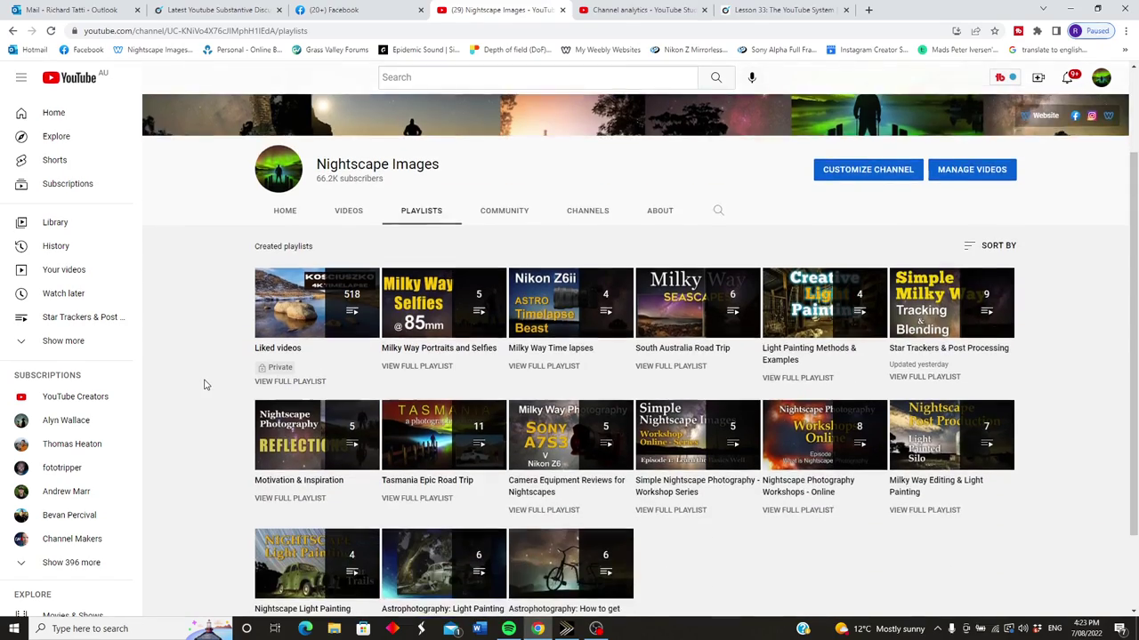
scroll(204, 384, down, 2)
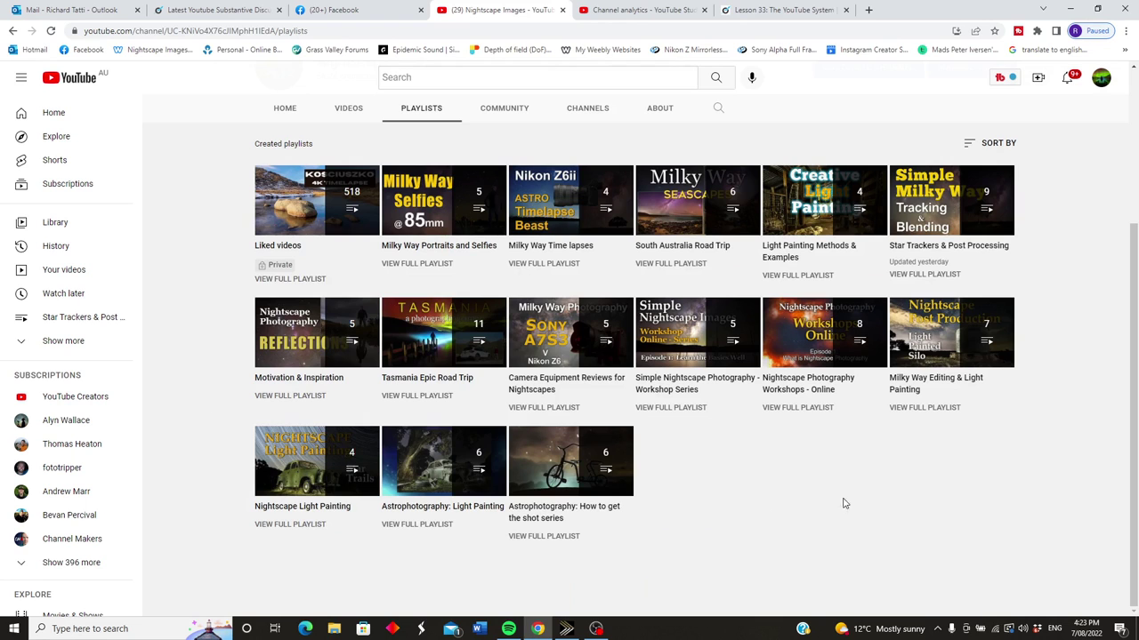
click(923, 411)
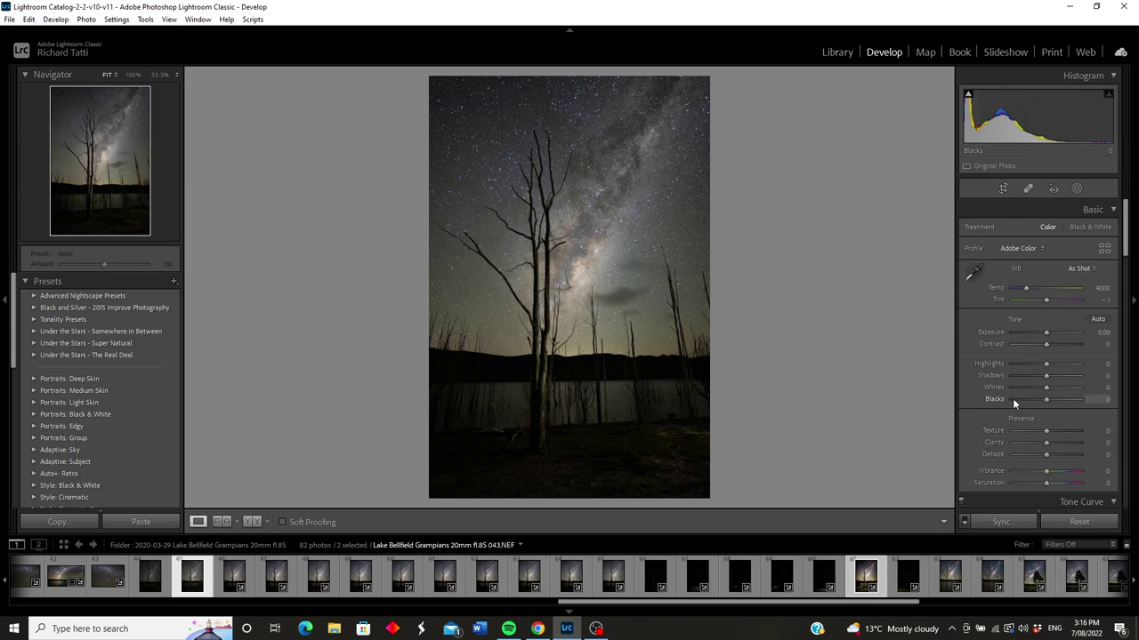
click(542, 345)
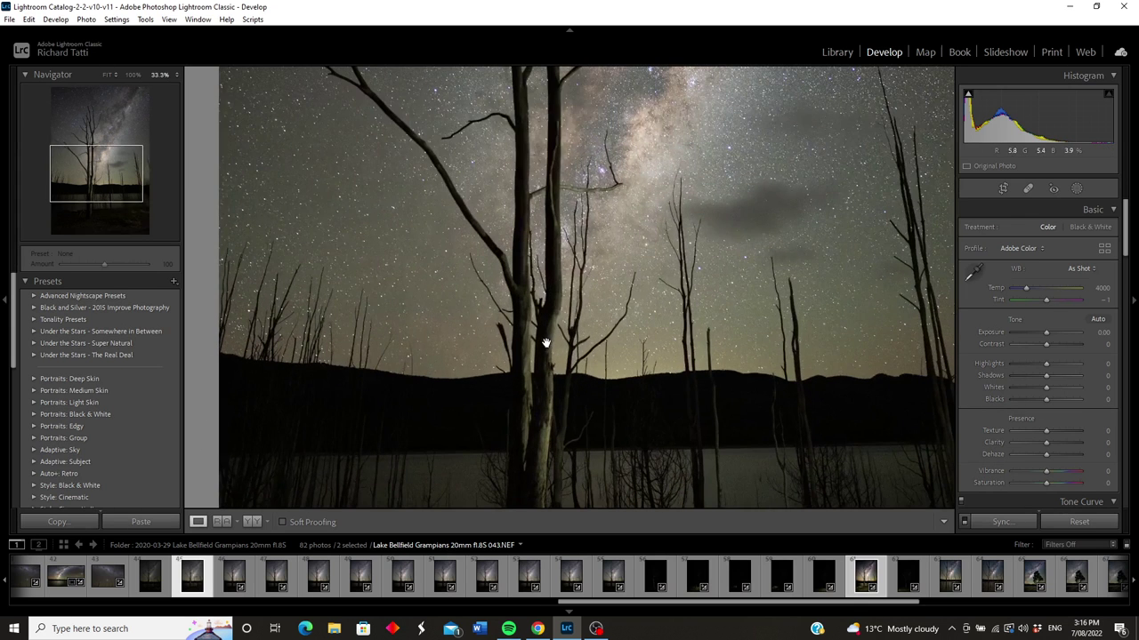
drag(564, 394, 628, 310)
drag(782, 425, 666, 300)
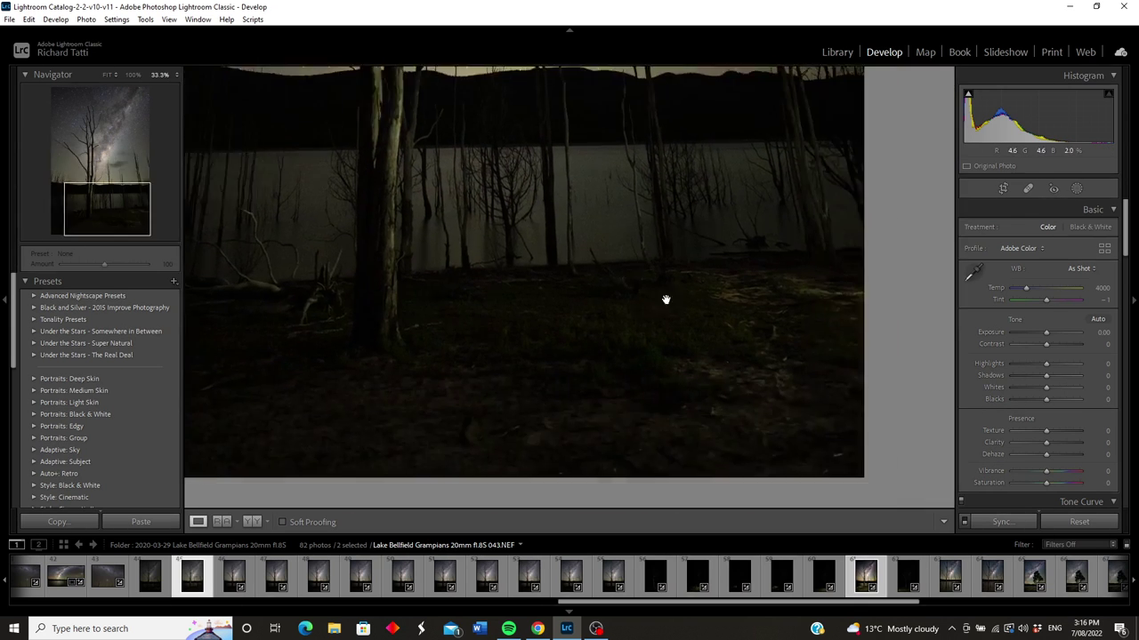
drag(573, 124, 646, 314)
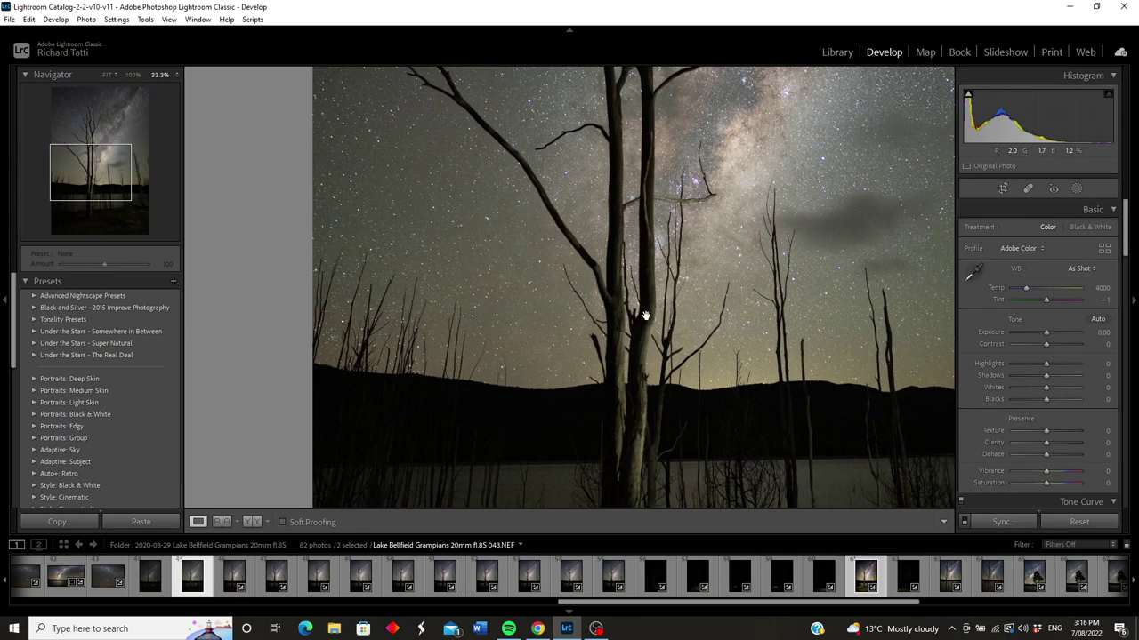
click(646, 222)
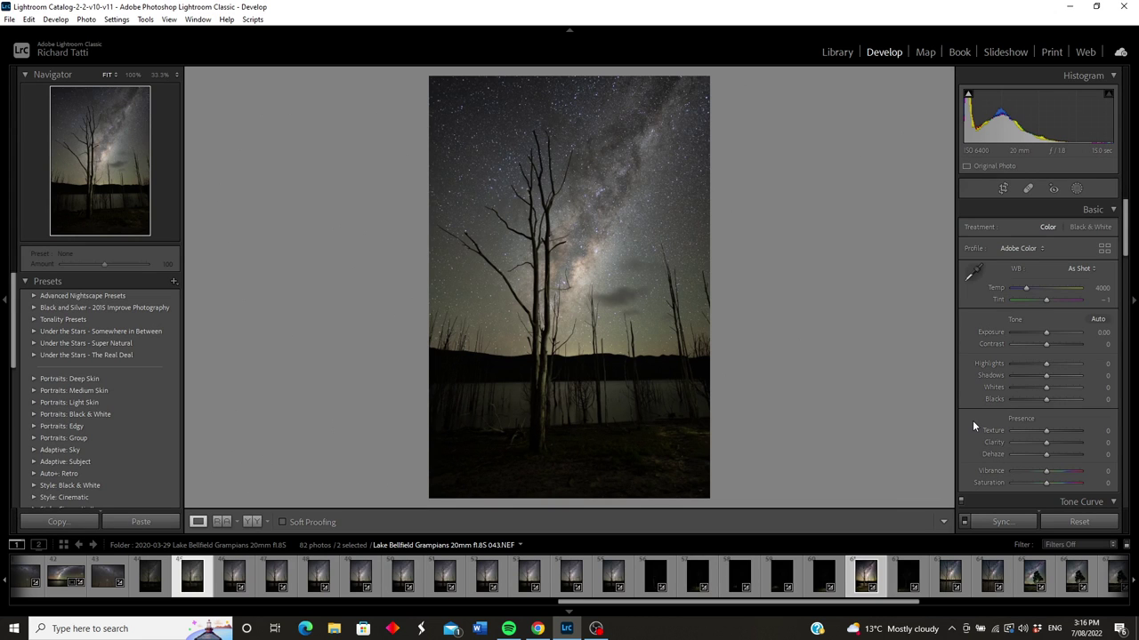
Step: Enable Profile Corrections in the Lens Corrections panel
scroll(972, 426, down, 10)
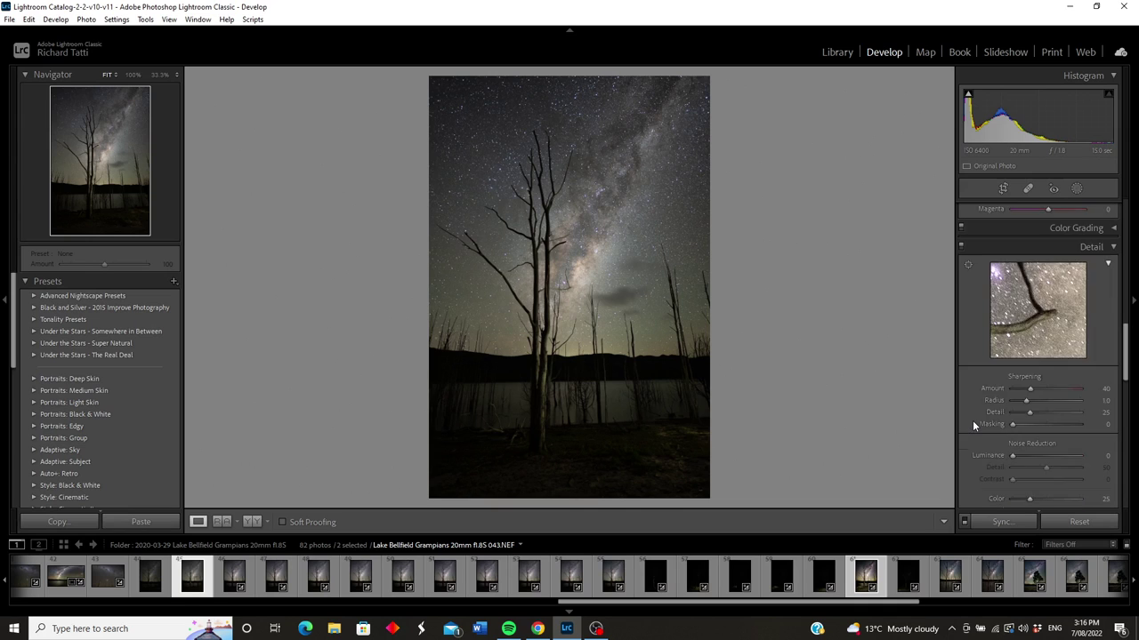
scroll(972, 425, down, 2)
scroll(973, 424, down, 2)
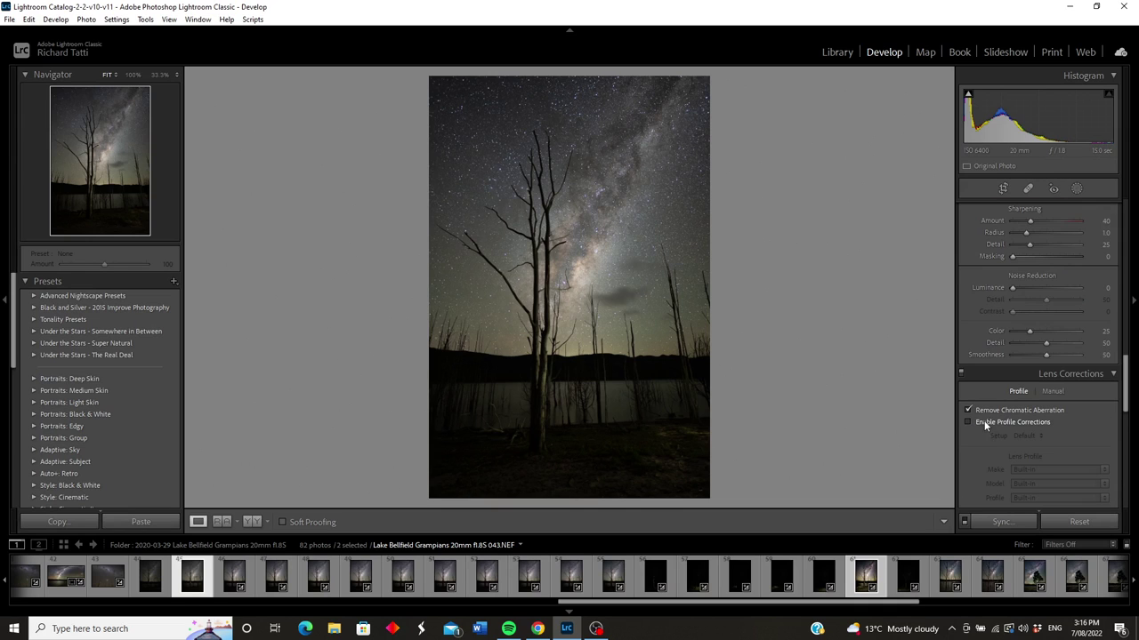
click(968, 422)
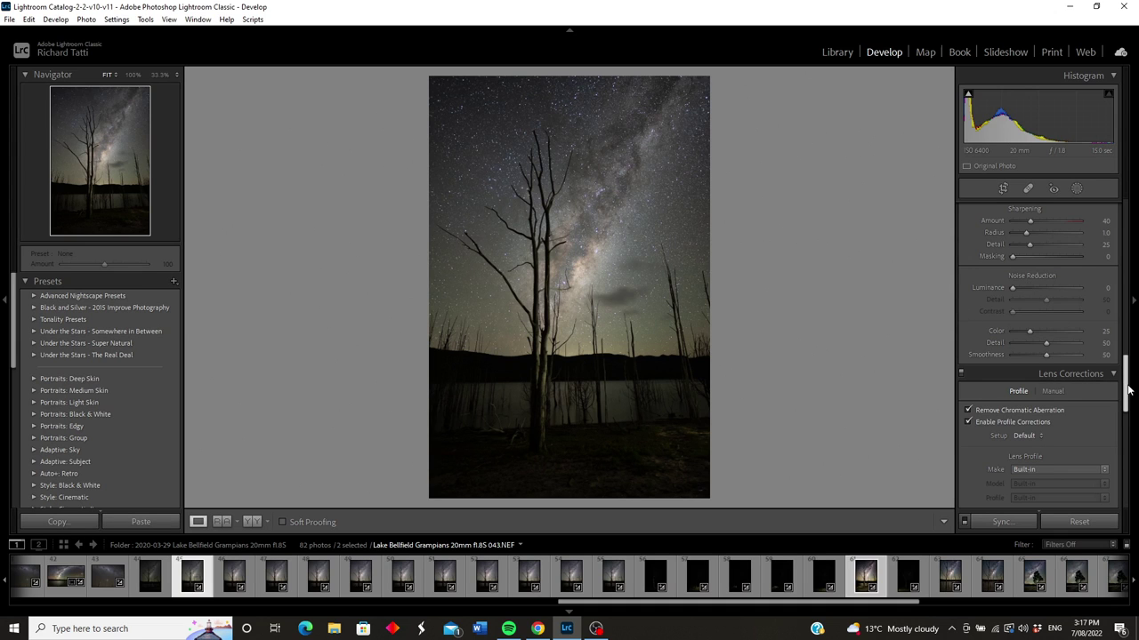
Step: Raise luminance noise reduction and lift colour noise reduction from 25 to 46
mouse_move(1127, 389)
mouse_down()
mouse_move(1128, 356)
mouse_move(1128, 387)
mouse_up()
drag(1013, 293, 1032, 314)
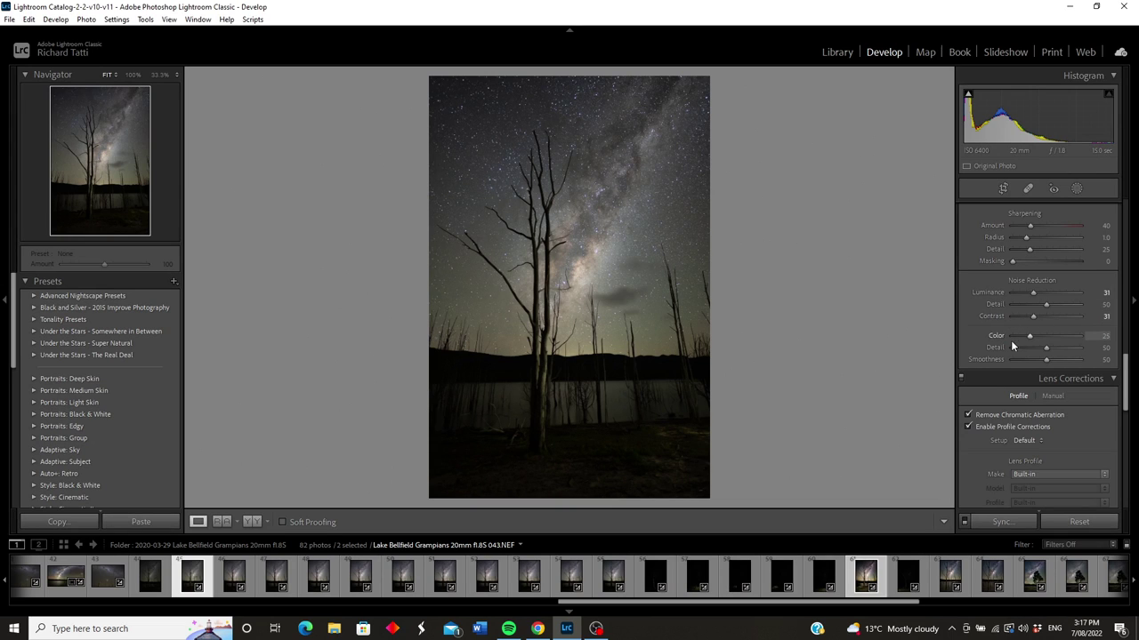
drag(1030, 336, 1045, 335)
scroll(972, 335, up, 10)
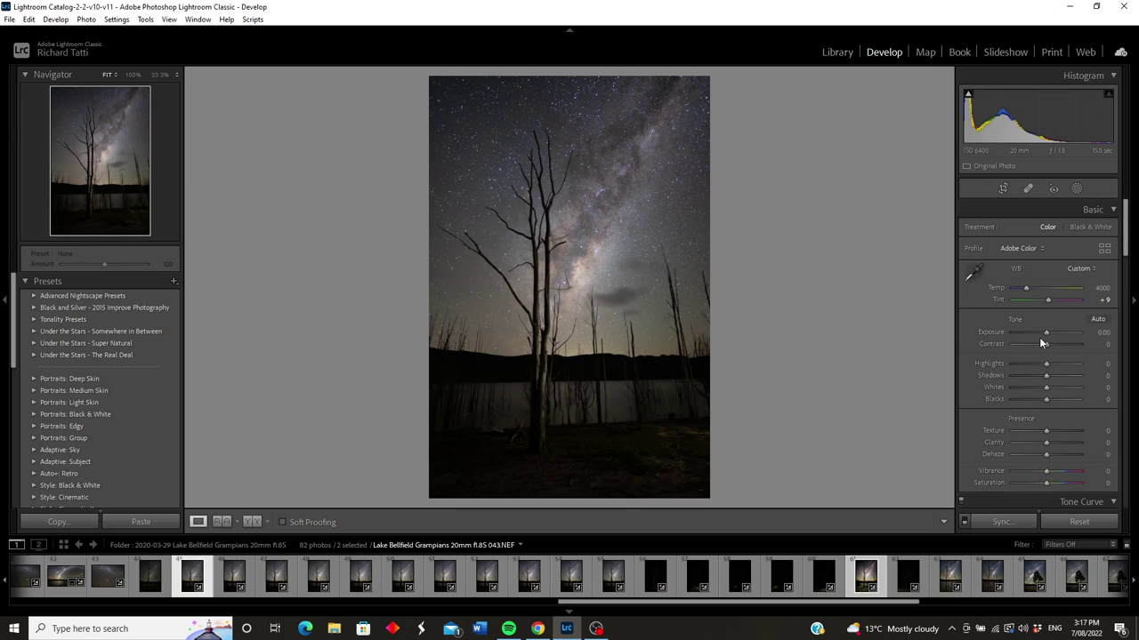
Step: Set Exposure +0.79, Highlights -33, Whites +16, Vibrance +16 and Dehaze +40 in Basic
drag(1046, 333, 1053, 328)
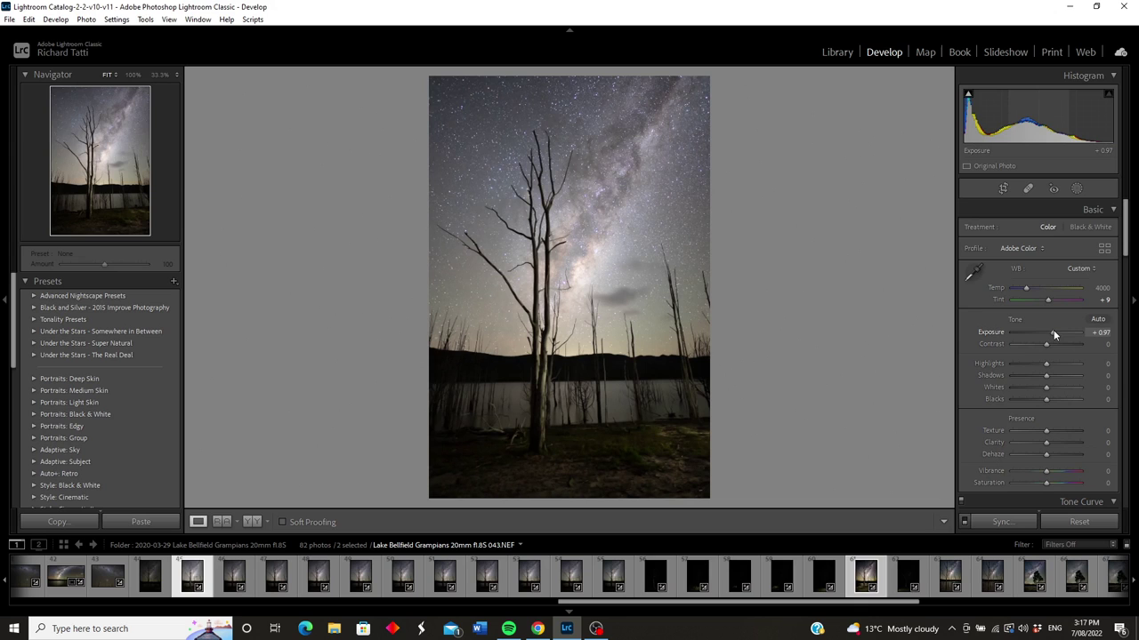
drag(1053, 333, 1051, 333)
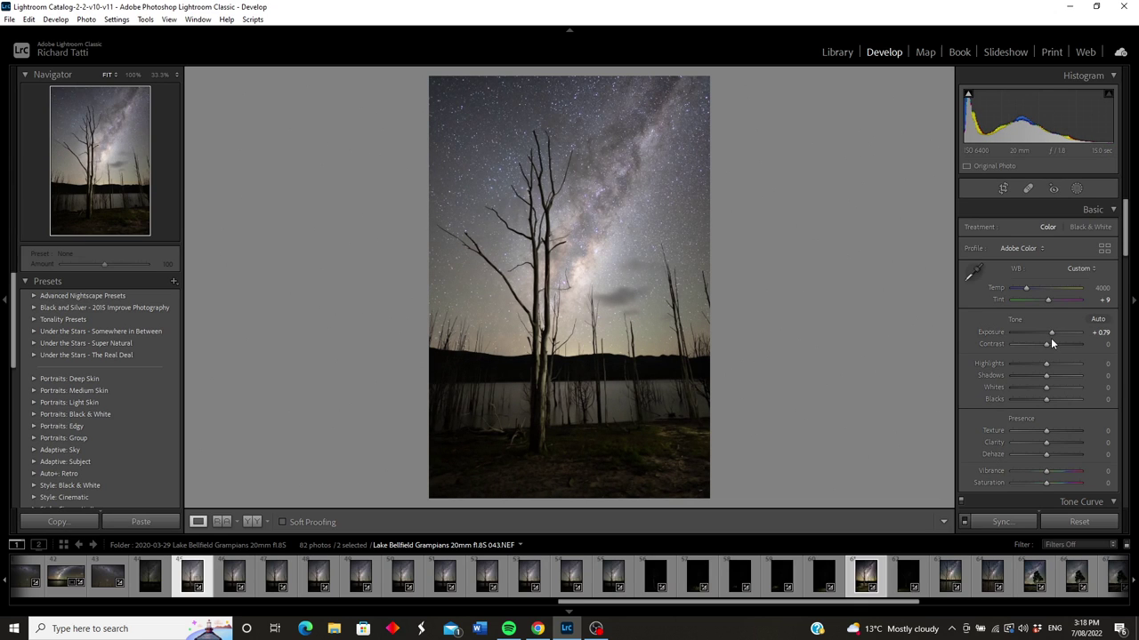
drag(1046, 363, 1035, 366)
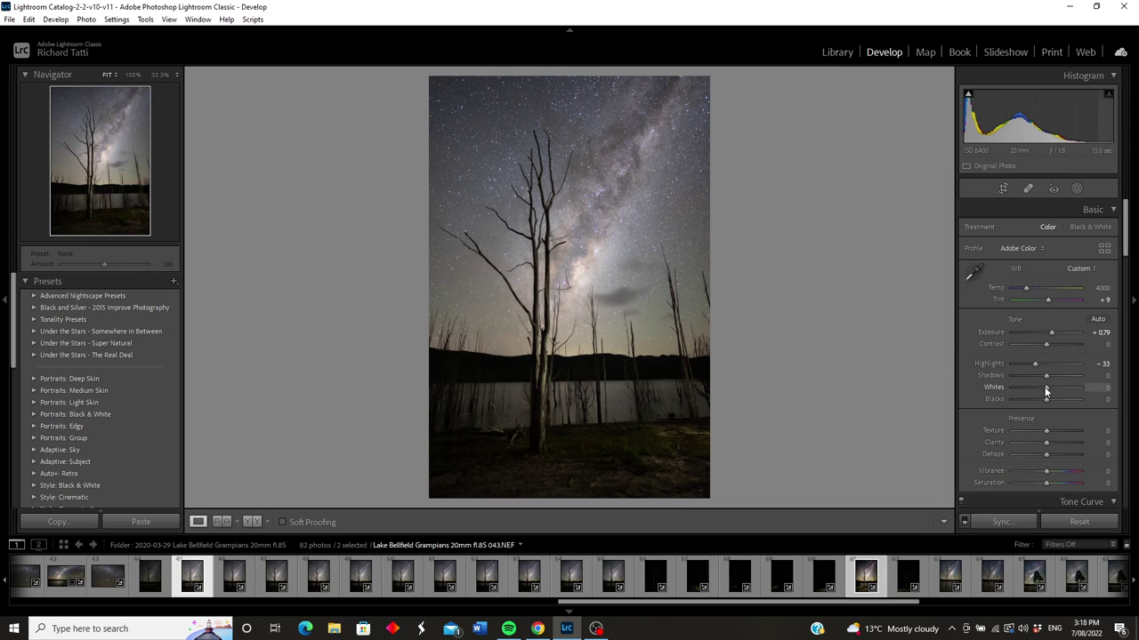
drag(1046, 392, 1052, 393)
drag(1048, 470, 1052, 470)
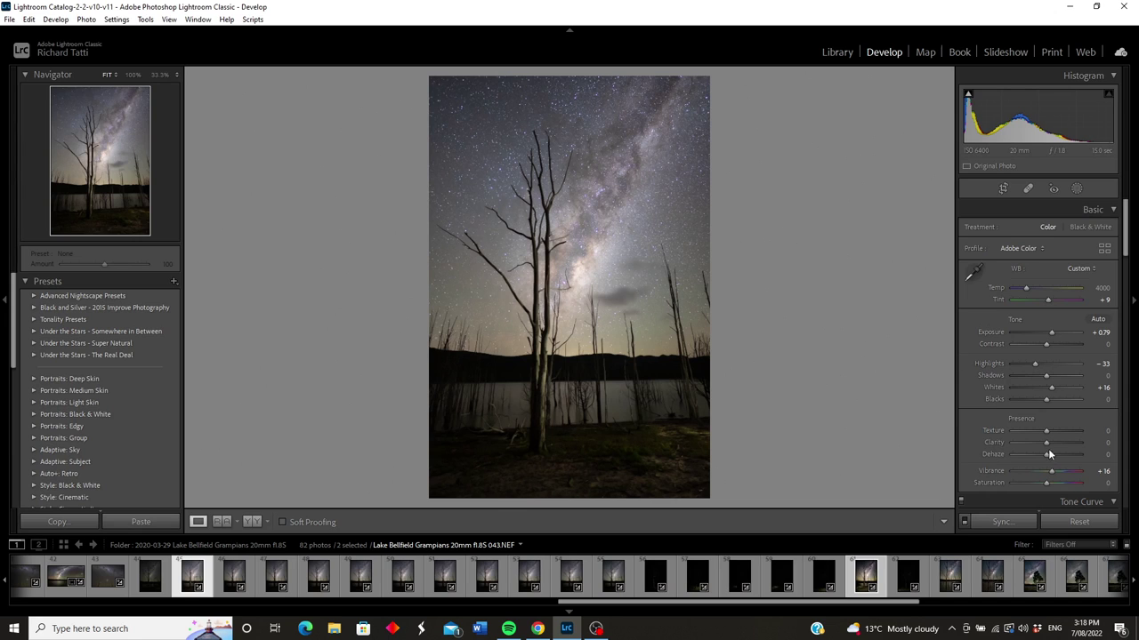
drag(1046, 453, 1058, 451)
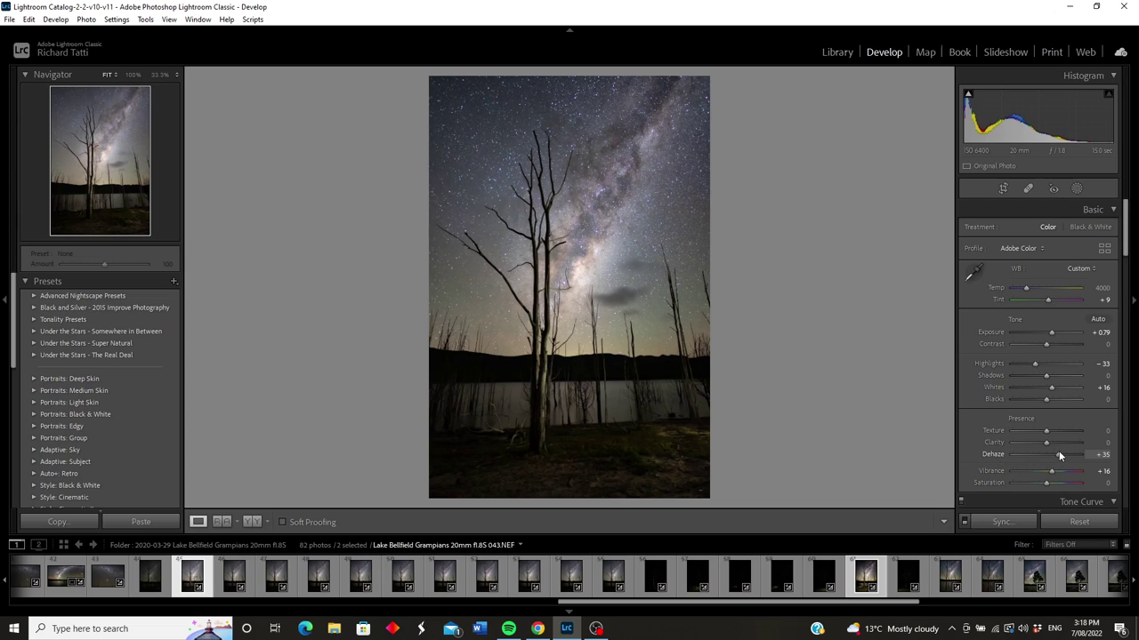
drag(1059, 451, 1060, 451)
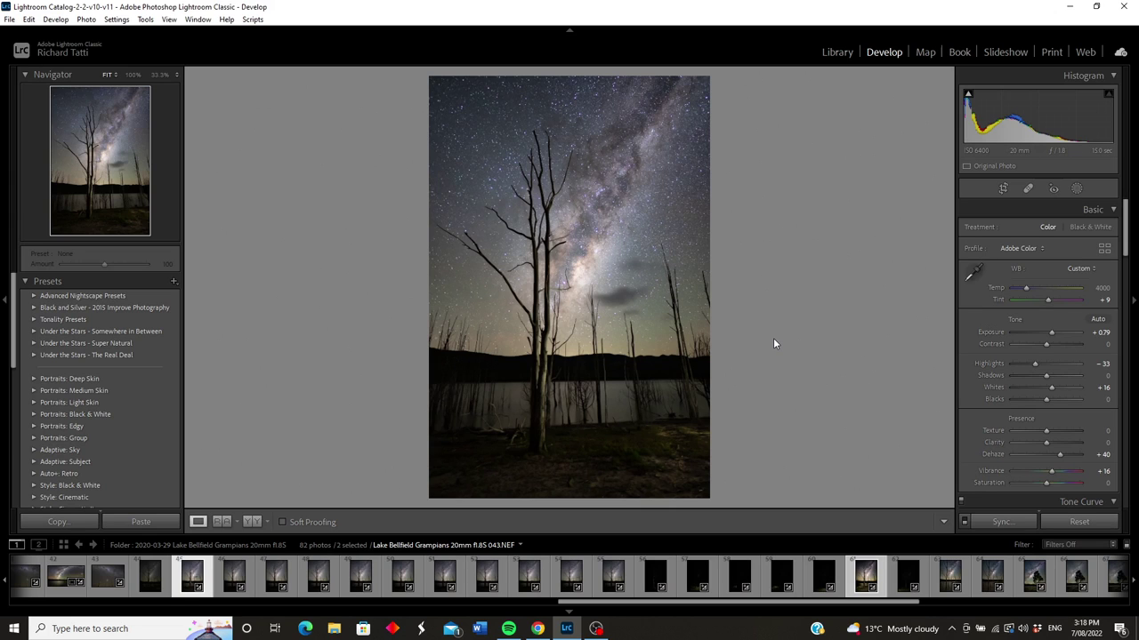
key(f)
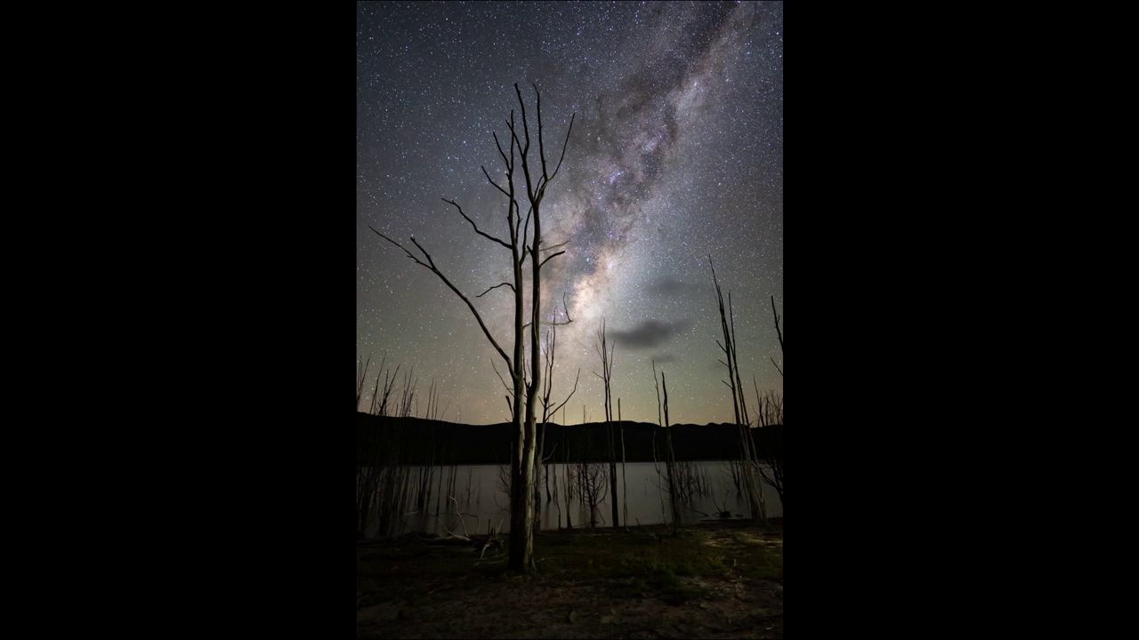
key(f)
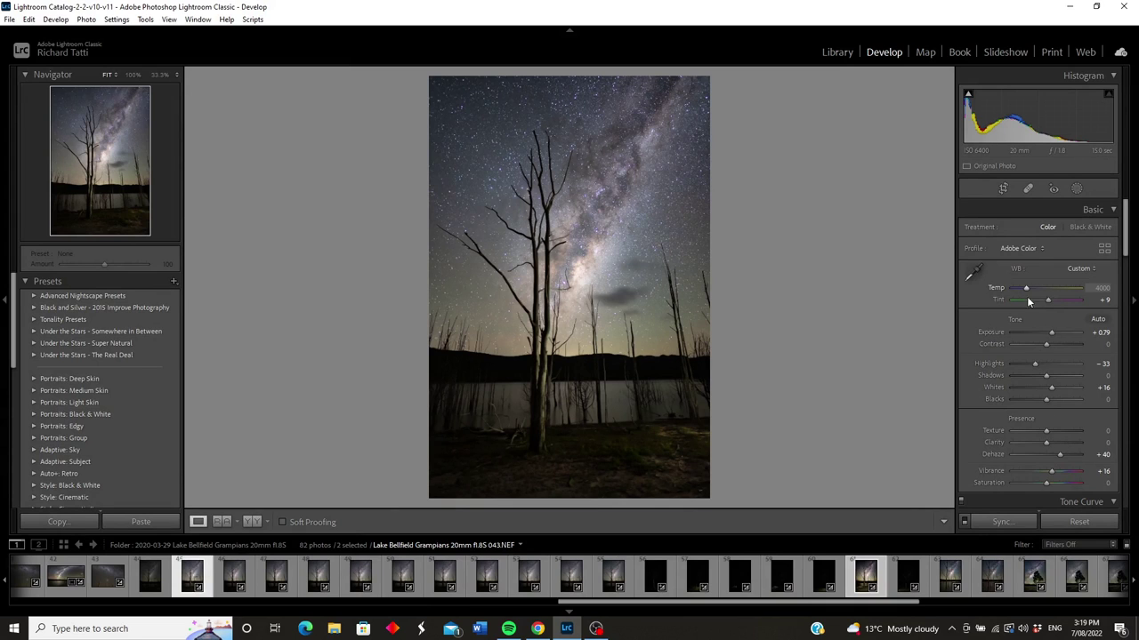
Step: Push Dehaze up to +58 and set the white balance Temp to 4250
click(1061, 455)
drag(1060, 453, 1066, 456)
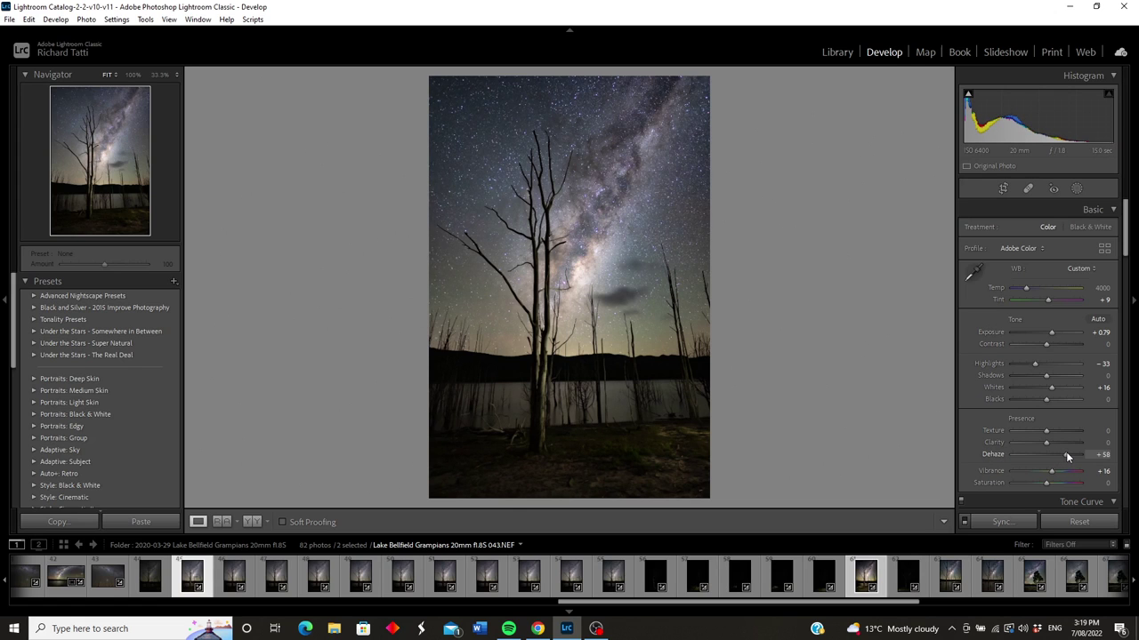
click(1026, 289)
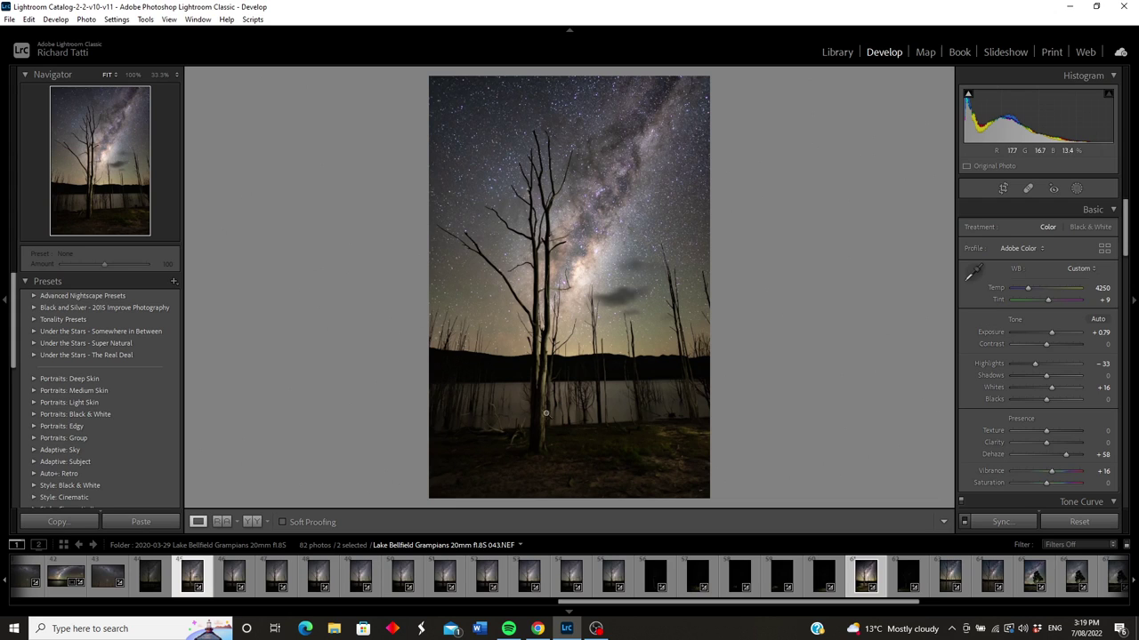
Step: Create a new brush mask with the red overlay hidden and brush exposure 0.20
click(1077, 190)
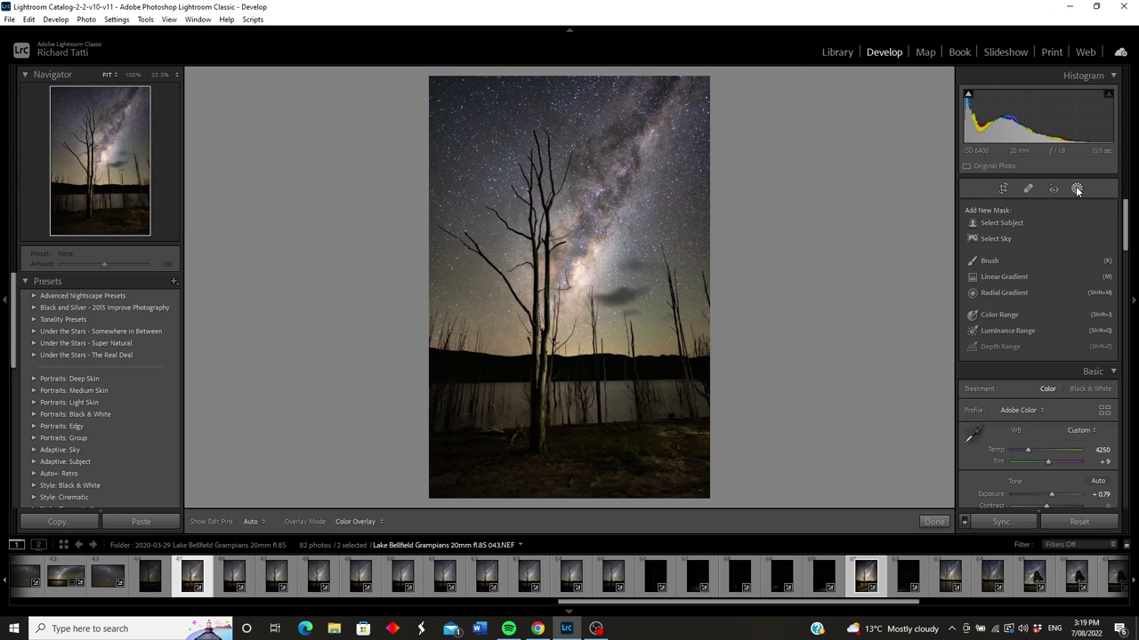
click(988, 262)
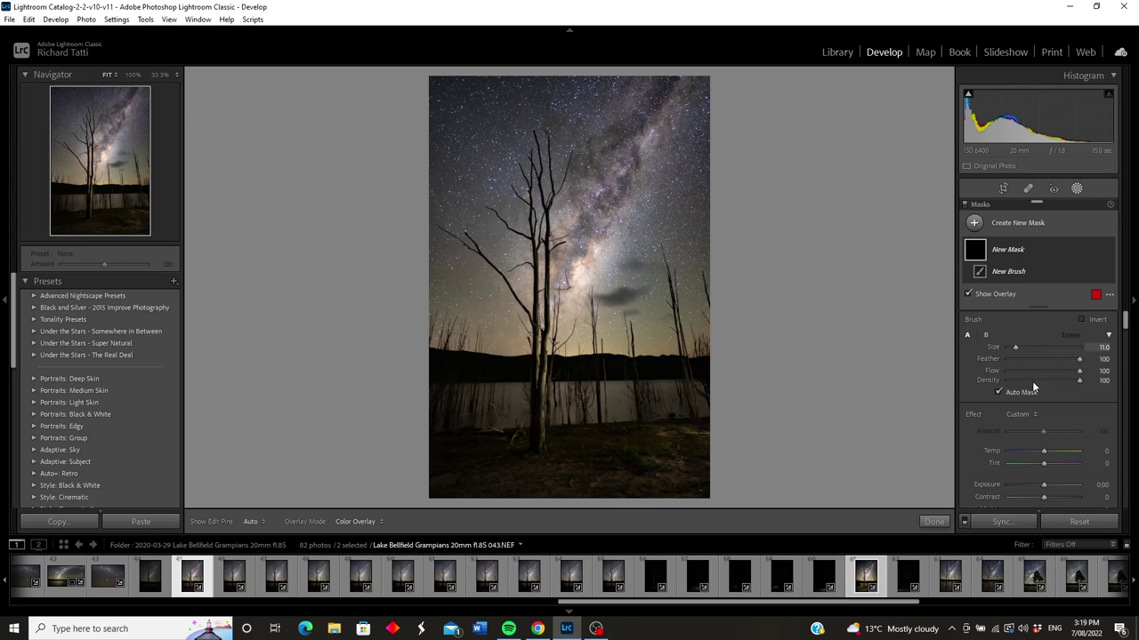
scroll(971, 435, down, 2)
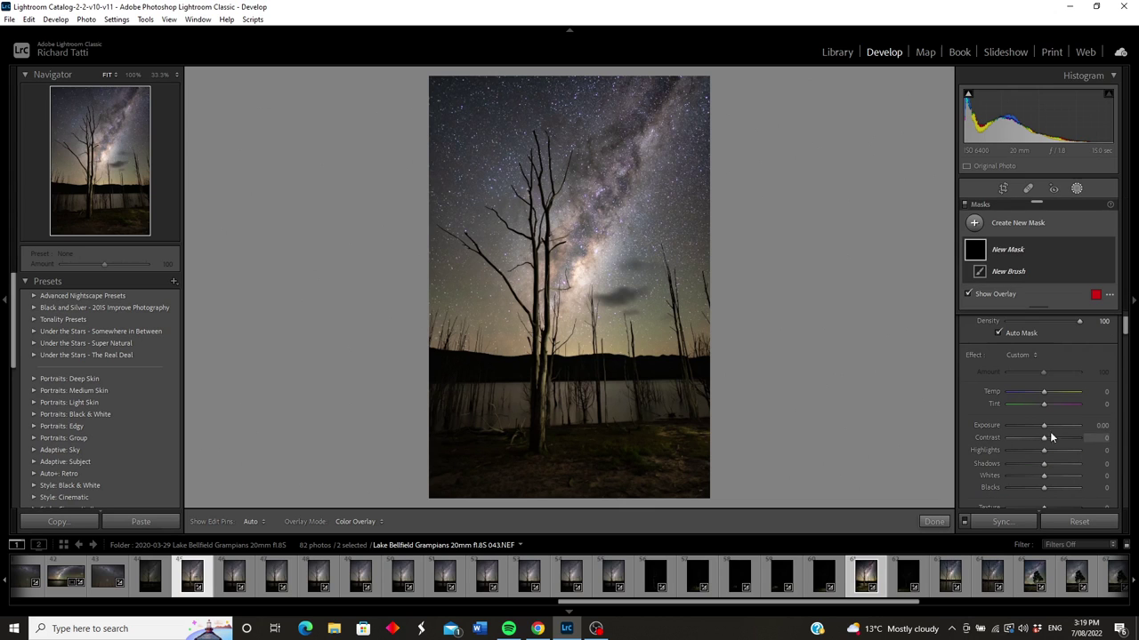
key(o)
drag(1045, 430, 1046, 429)
Step: Brush over the dark foreground and lakeshore water, raise exposure to 0.40, and finish the mask
scroll(983, 416, down, 2)
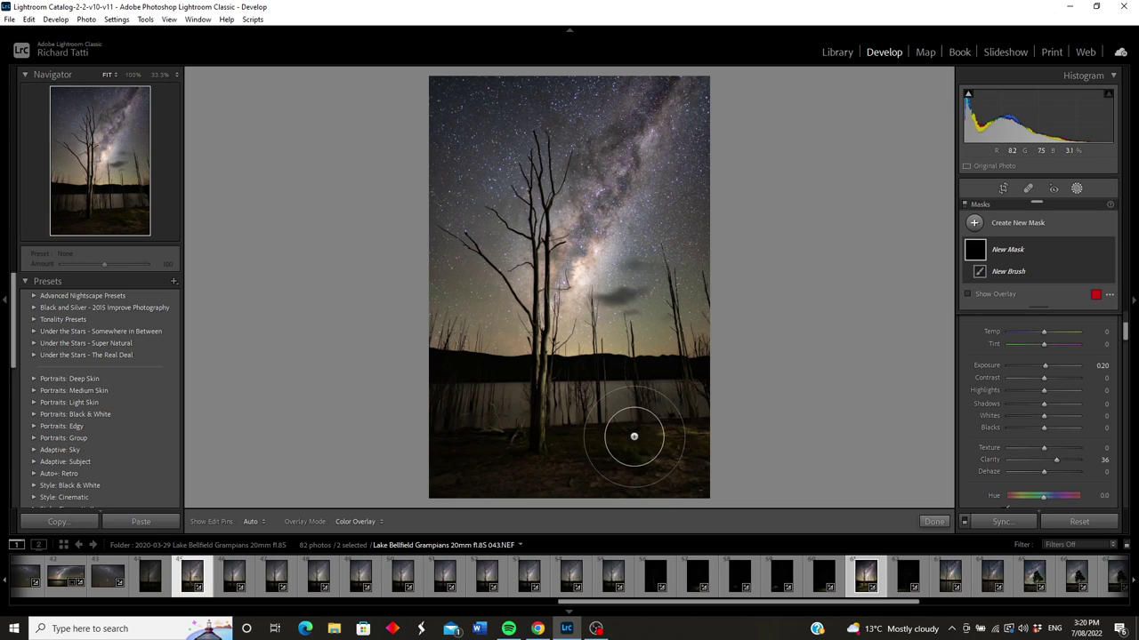
mouse_move(633, 436)
mouse_down()
mouse_move(607, 458)
mouse_move(632, 459)
mouse_move(632, 471)
mouse_move(540, 465)
mouse_move(539, 451)
mouse_move(491, 425)
mouse_move(569, 430)
mouse_move(649, 457)
mouse_move(516, 457)
mouse_move(644, 457)
mouse_move(531, 411)
mouse_move(559, 425)
mouse_up()
key(h)
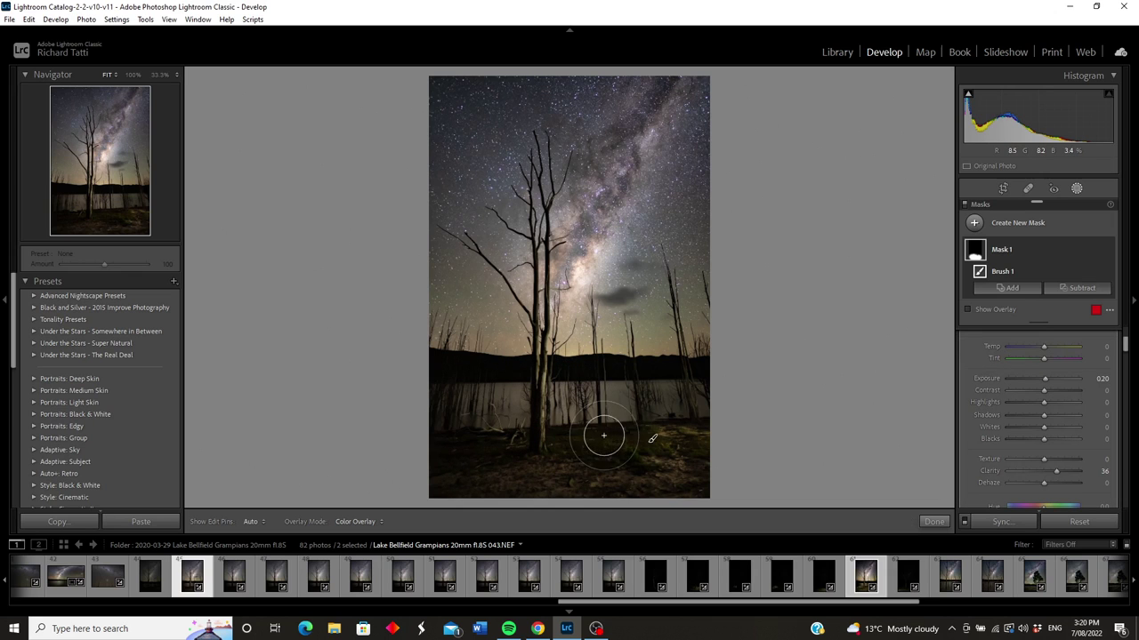
mouse_move(662, 415)
mouse_down()
mouse_move(477, 401)
mouse_move(657, 406)
mouse_move(583, 410)
mouse_move(655, 462)
mouse_up()
key(h)
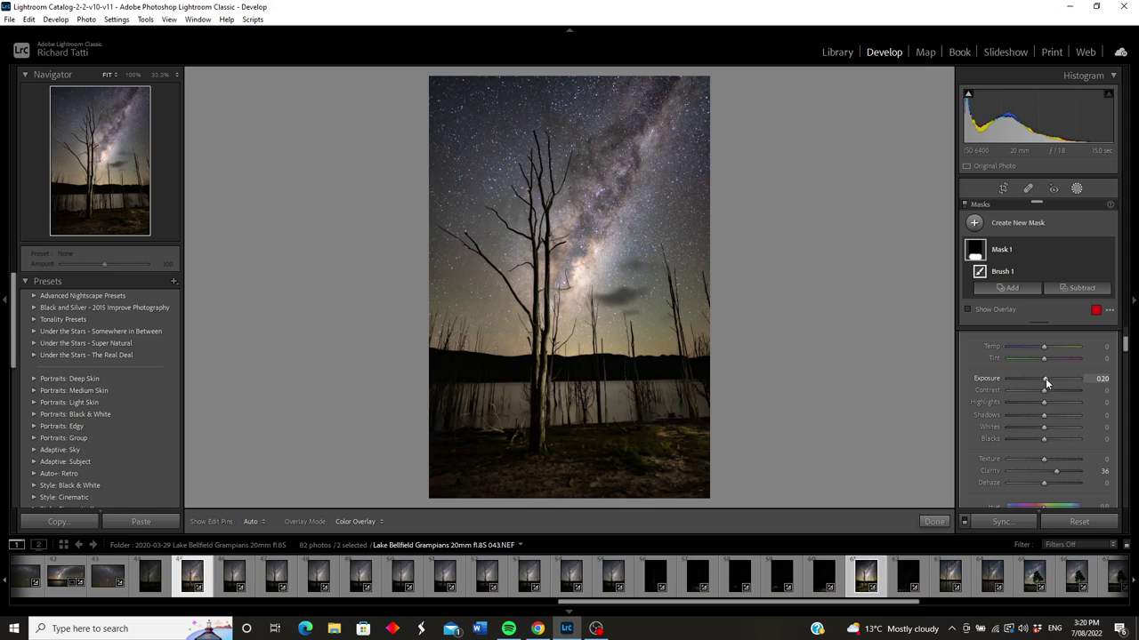
drag(1044, 382, 1048, 382)
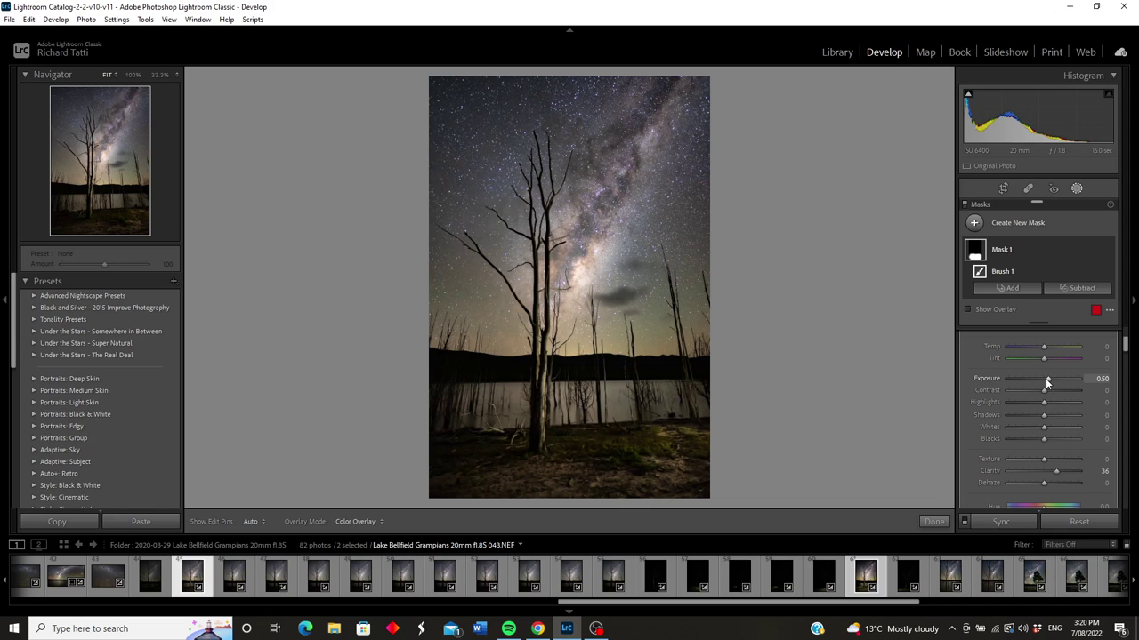
click(934, 522)
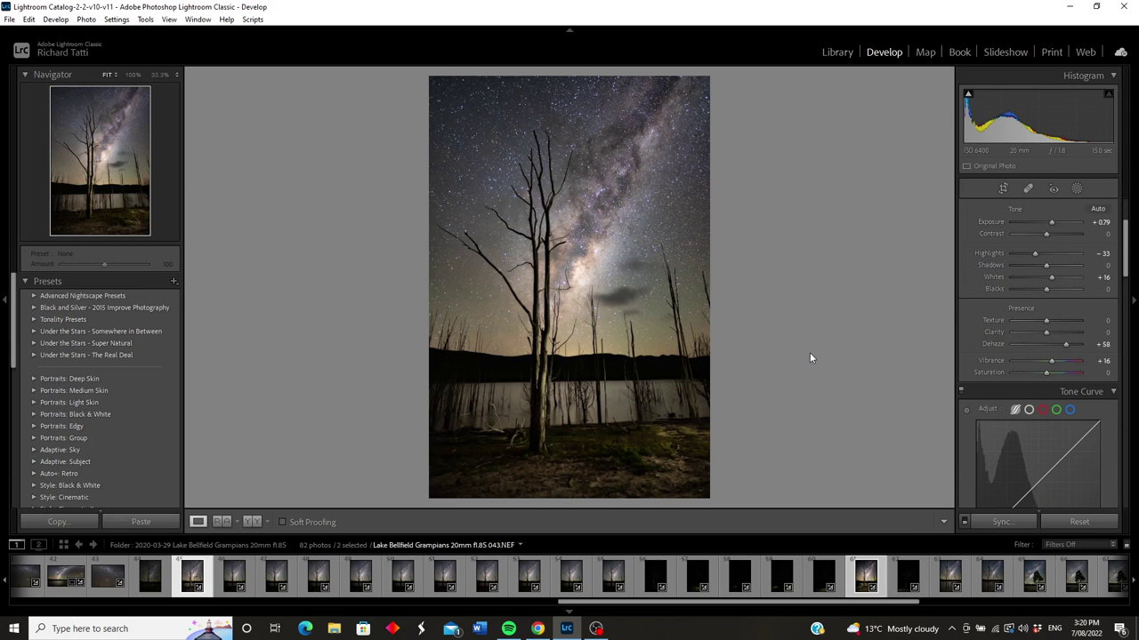
key(f)
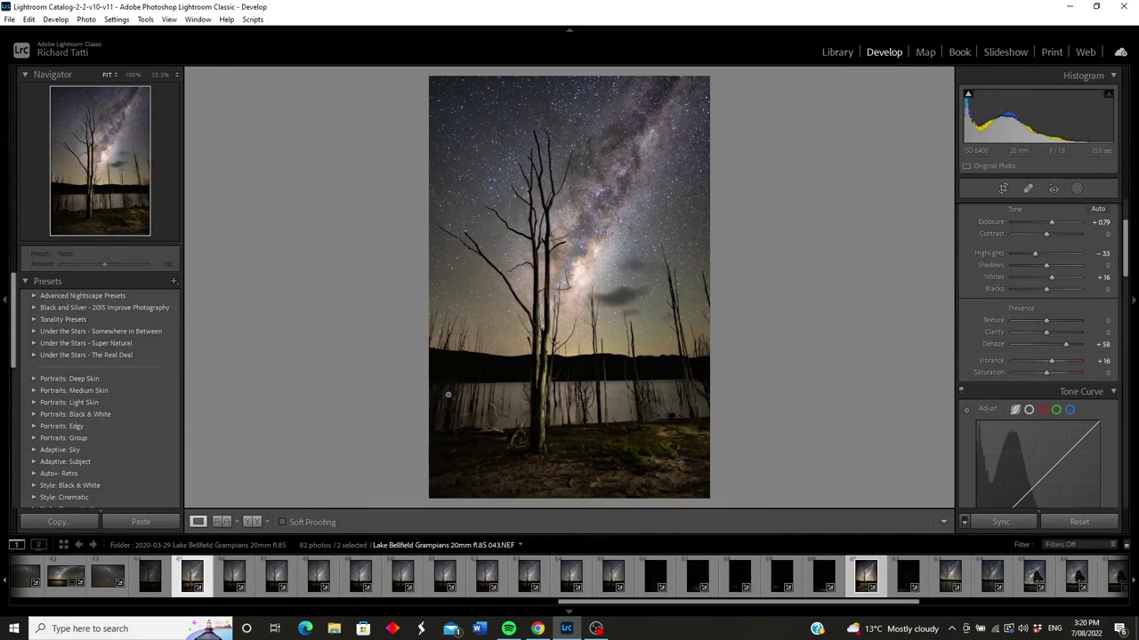
click(610, 446)
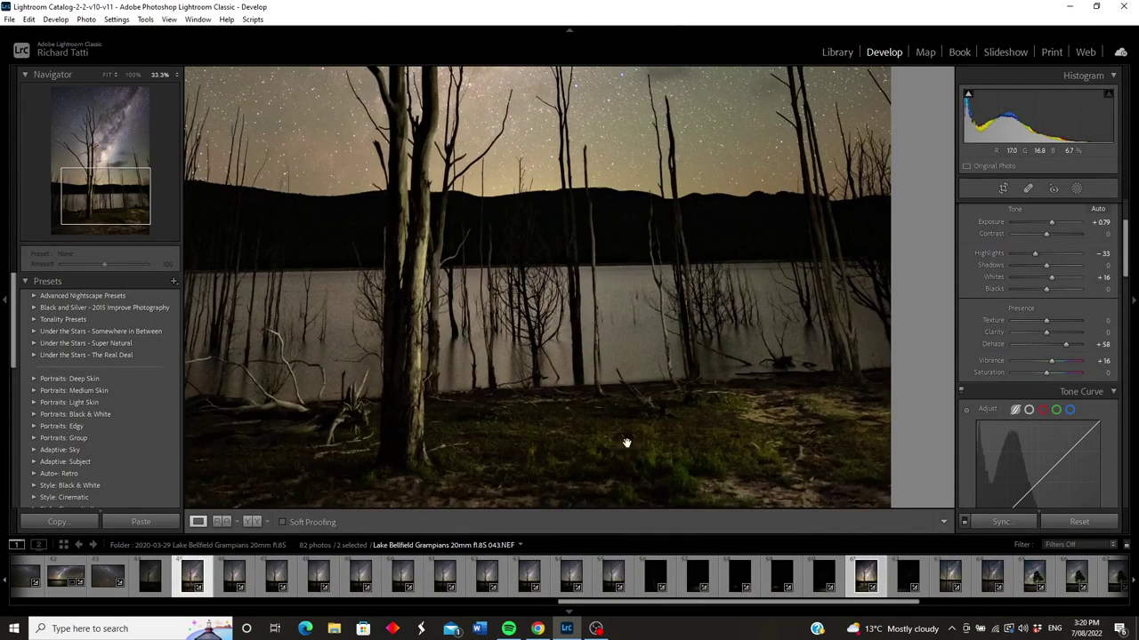
drag(626, 445, 650, 326)
drag(373, 330, 528, 347)
drag(707, 361, 590, 361)
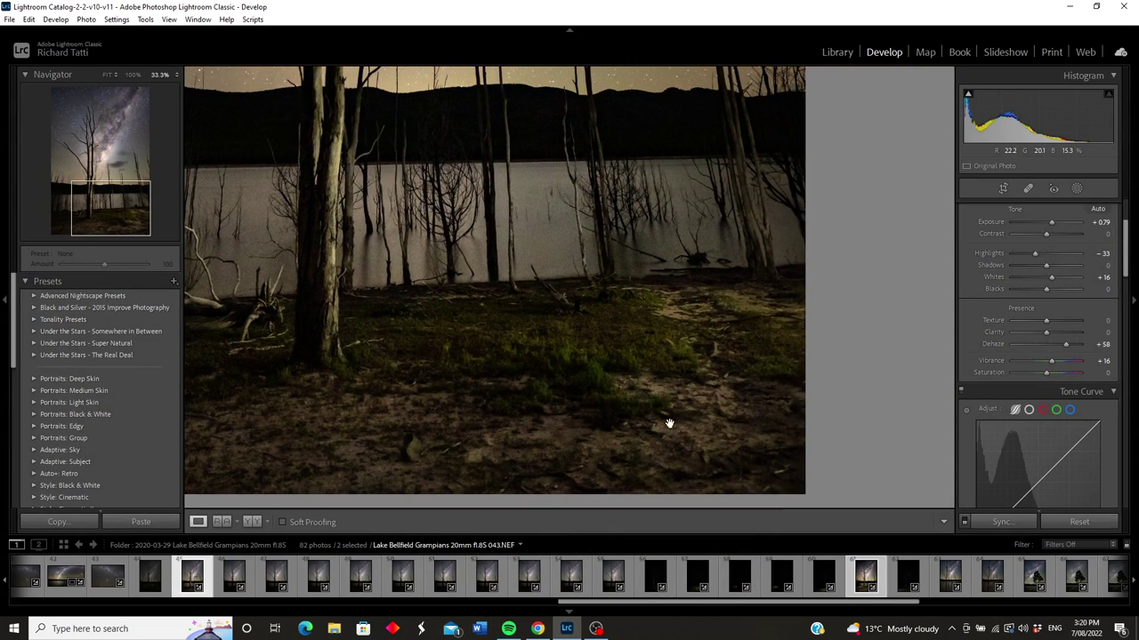
drag(499, 353, 760, 394)
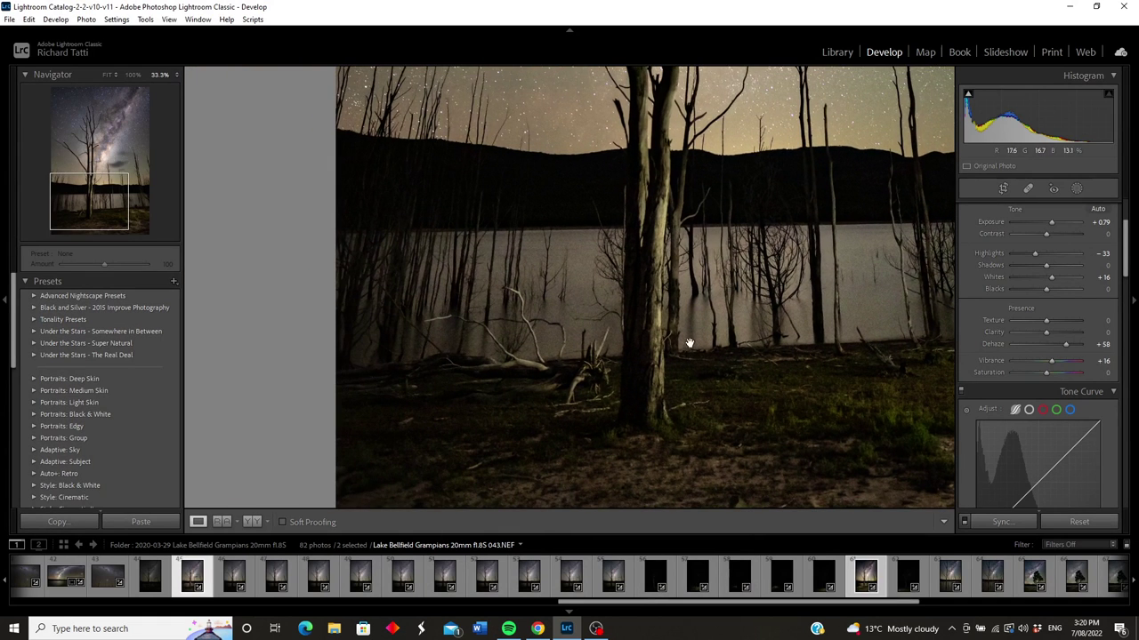
click(654, 302)
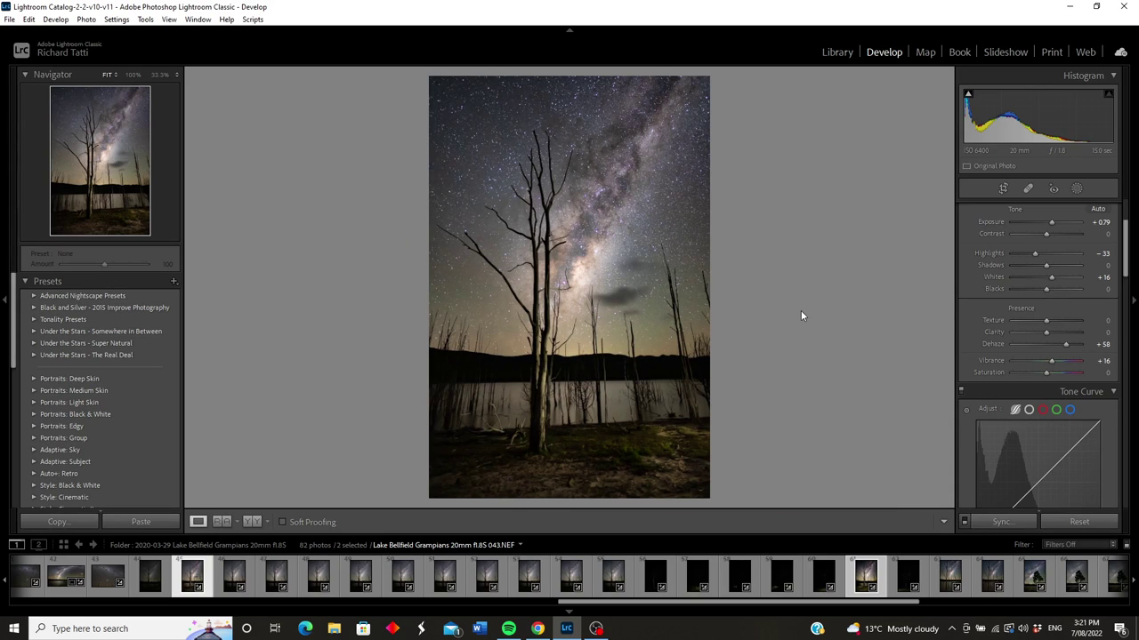
Step: Select frame 044, dismiss the Chrome notification, and Shift-select through 053 for ten frames
click(233, 580)
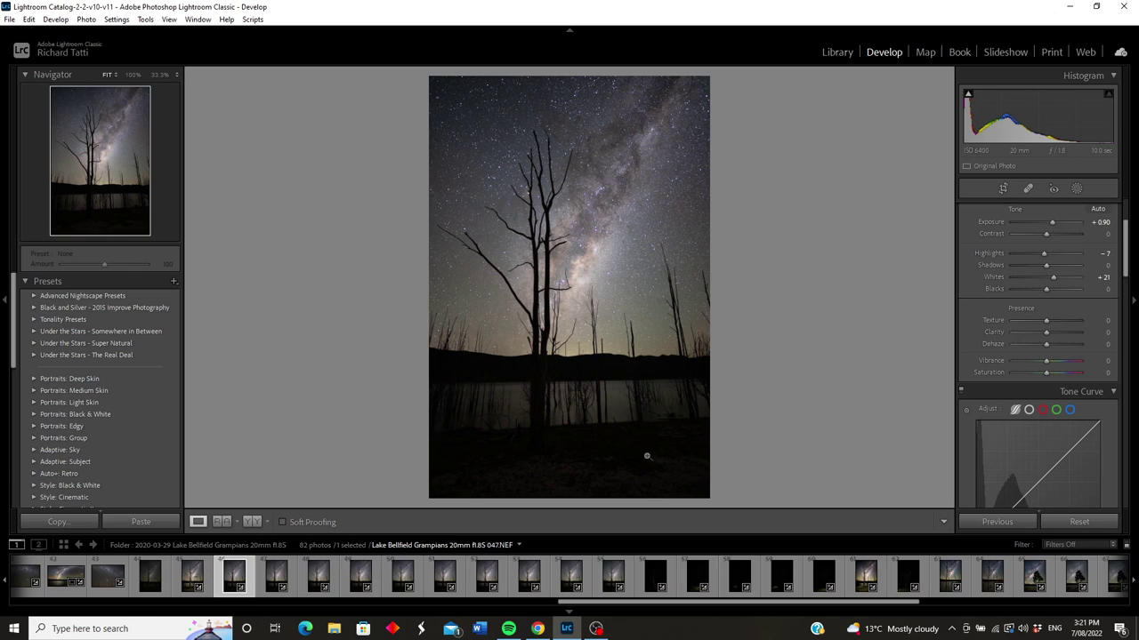
scroll(1012, 349, up, 2)
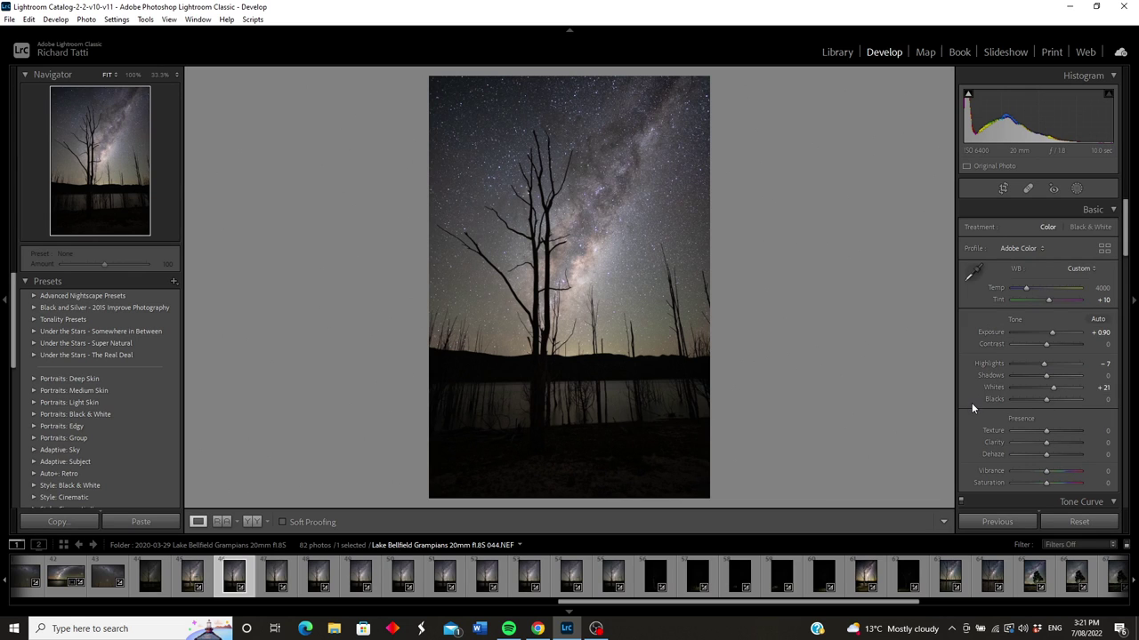
scroll(972, 408, down, 2)
key(period)
scroll(971, 407, down, 8)
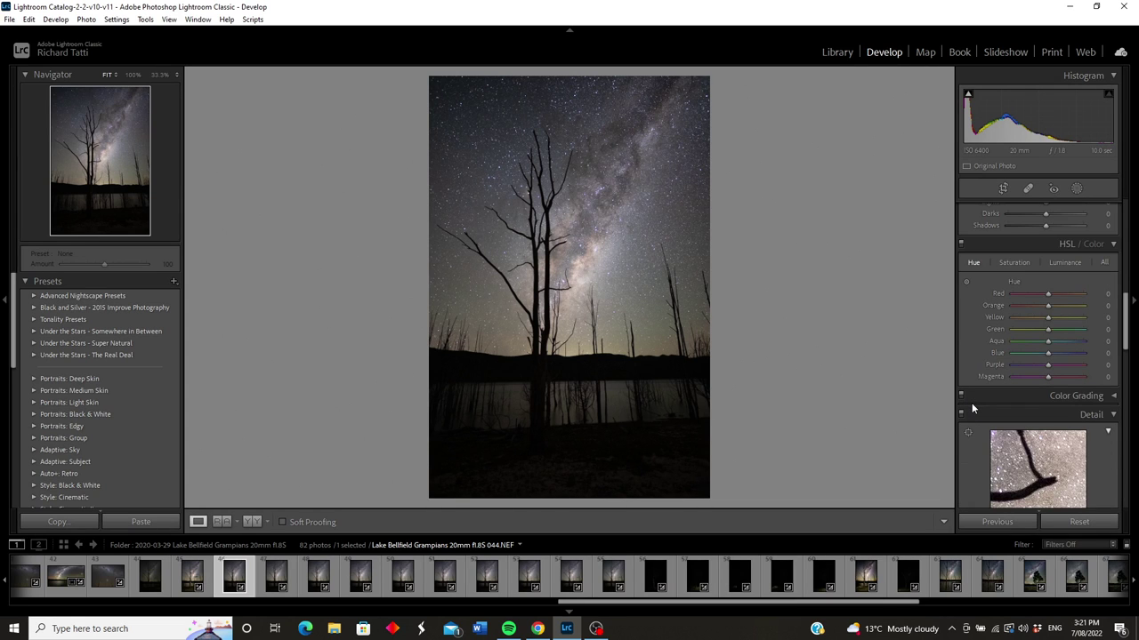
scroll(972, 408, down, 6)
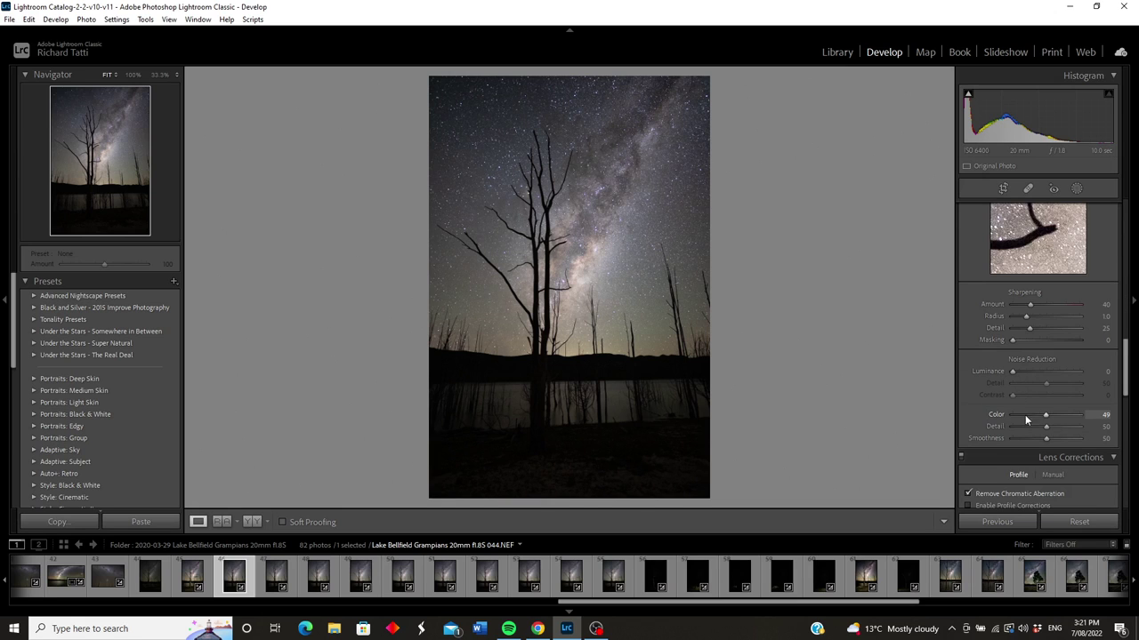
scroll(977, 426, down, 2)
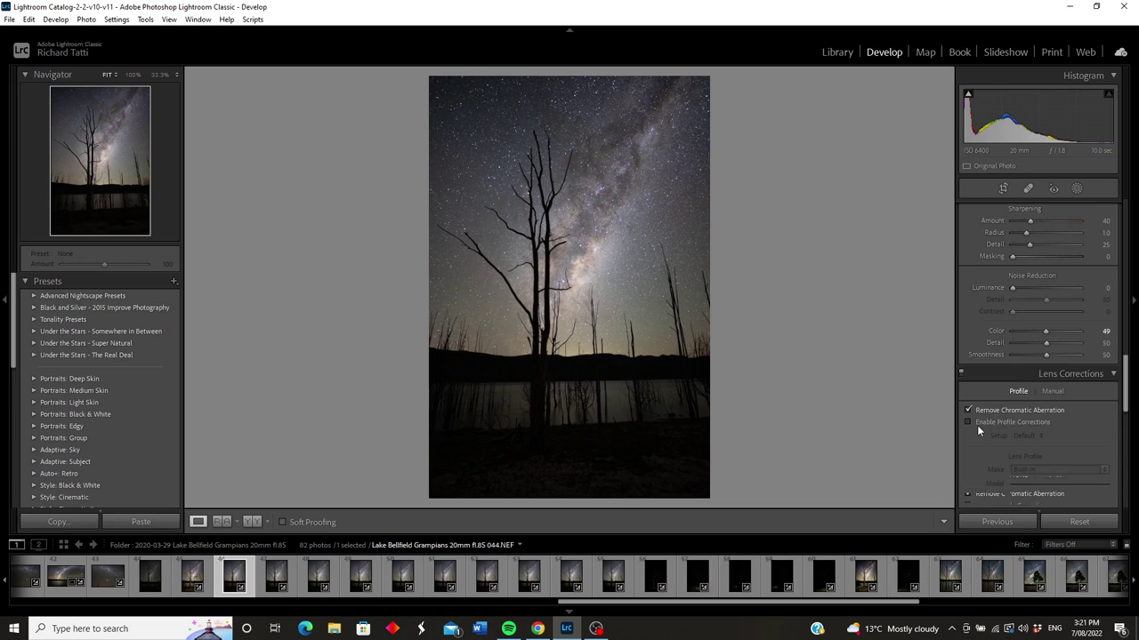
scroll(1002, 405, up, 10)
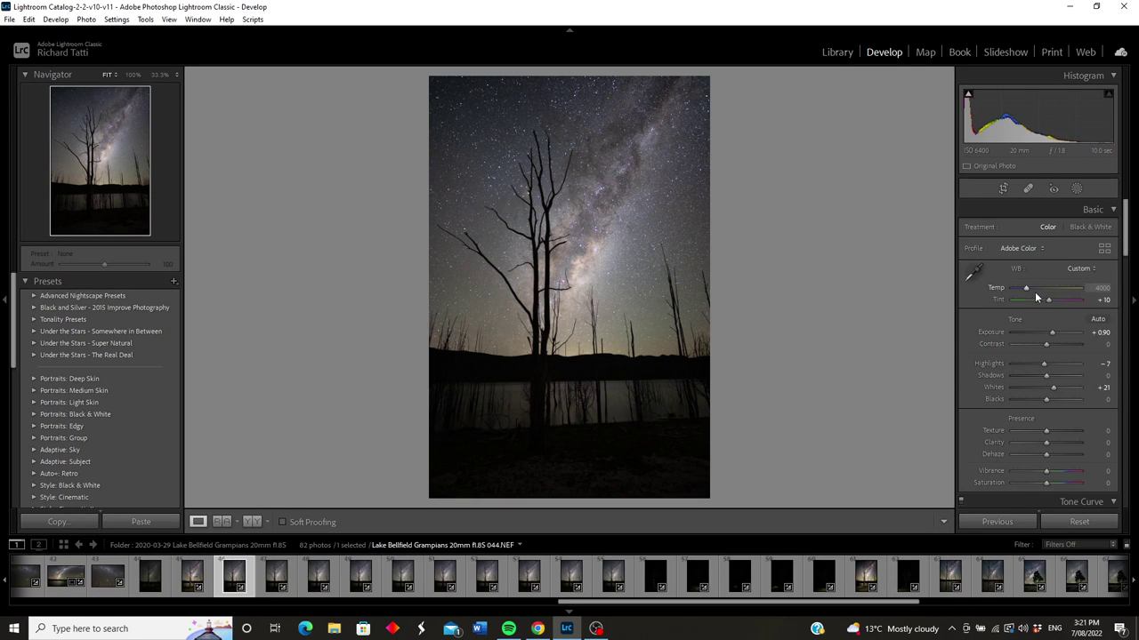
click(1112, 482)
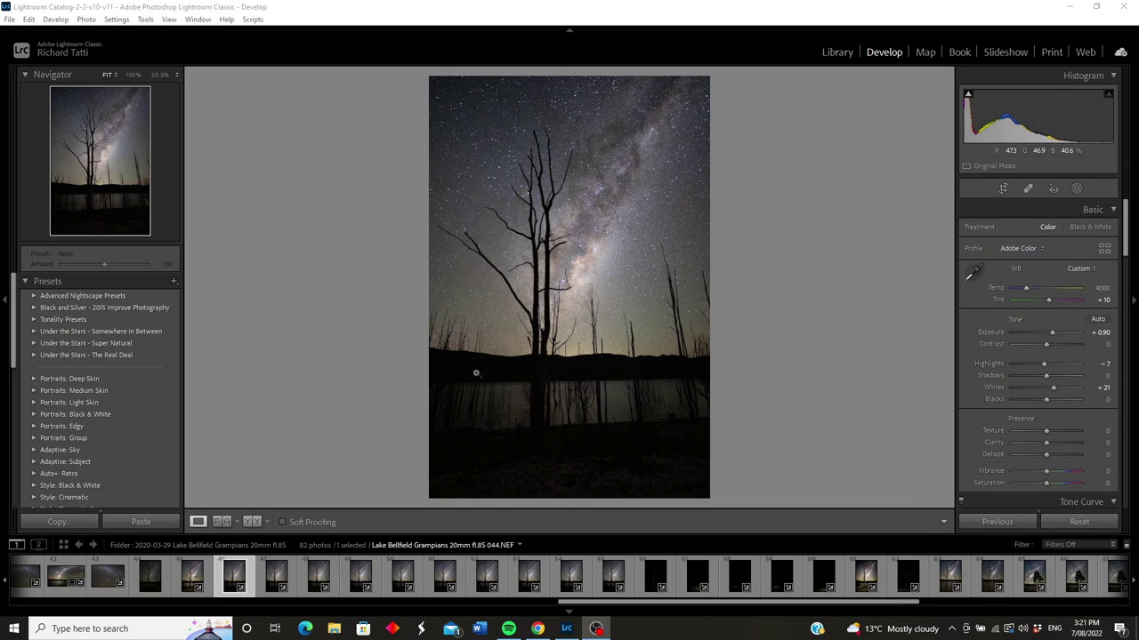
shift+click(610, 580)
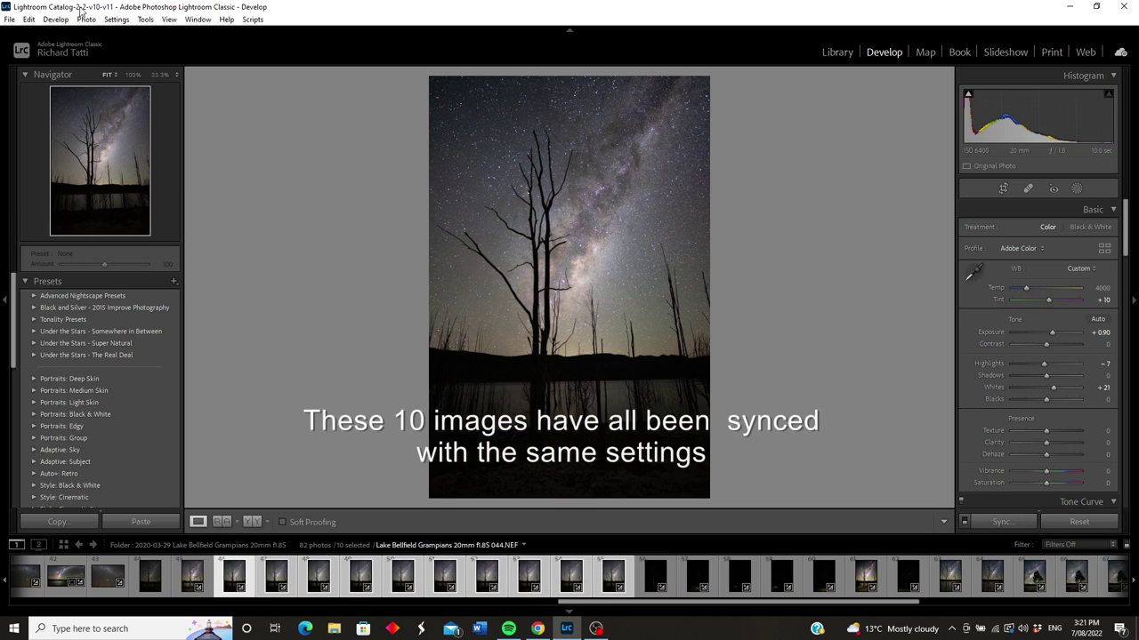
Step: Export the ten frames as TIFF with the custom file name 'Tree sky stack'
click(10, 19)
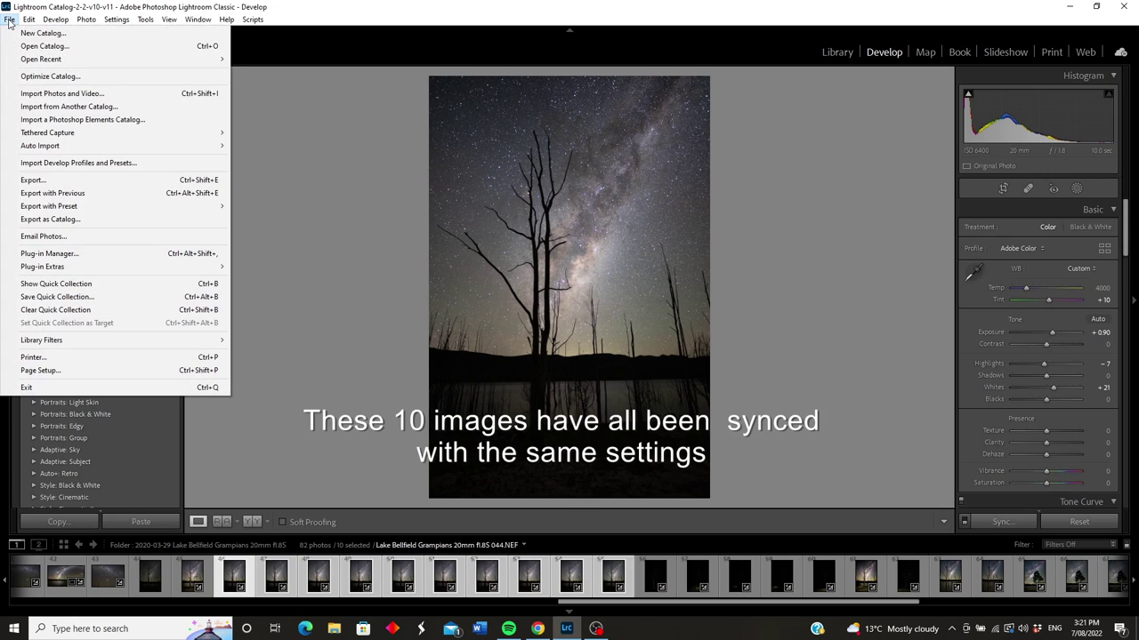
click(50, 179)
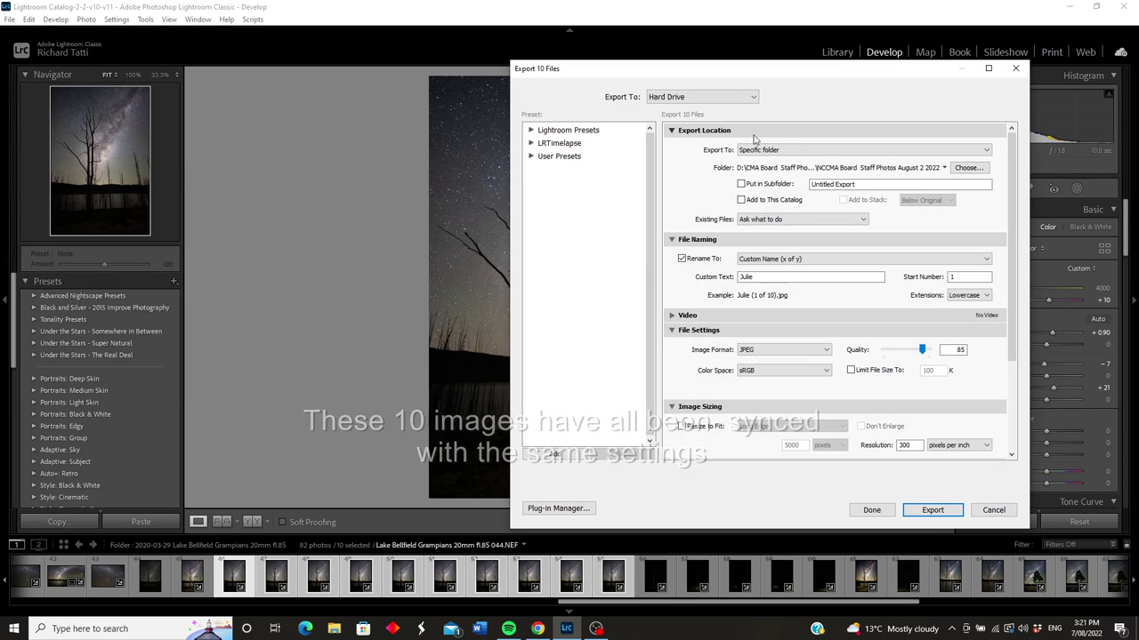
double_click(761, 277)
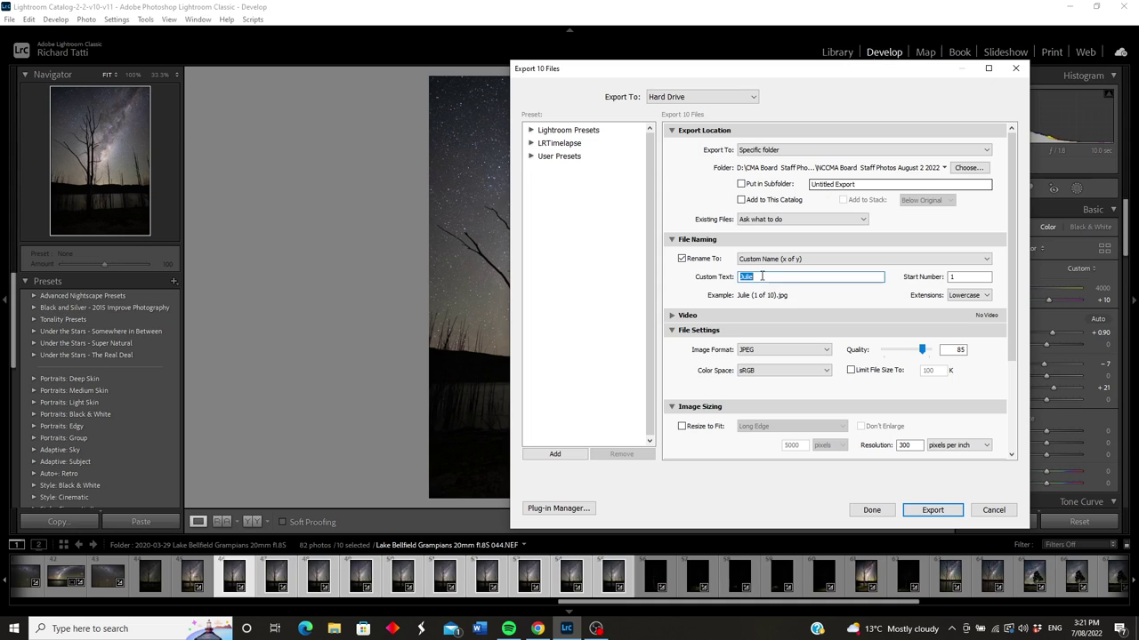
text(Tree sky stack)
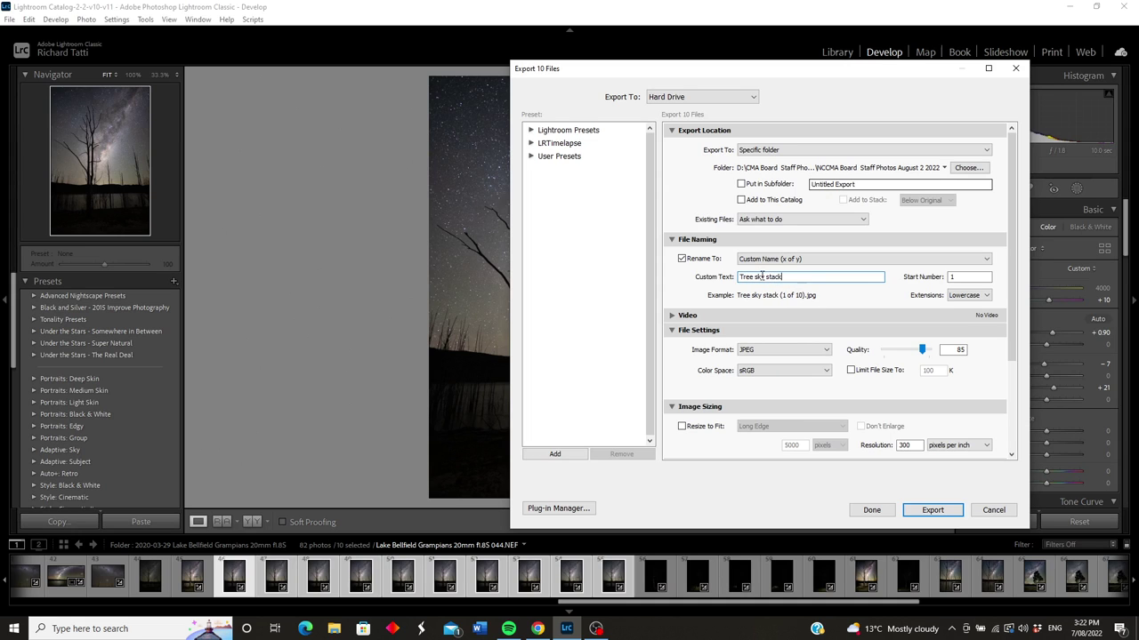
click(784, 356)
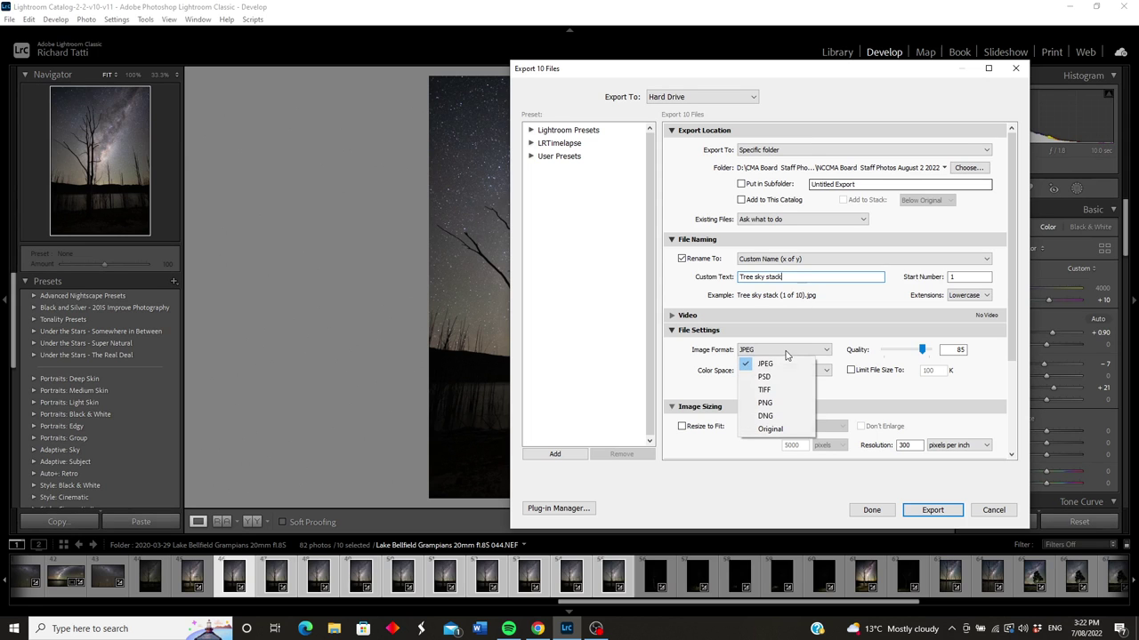
click(776, 390)
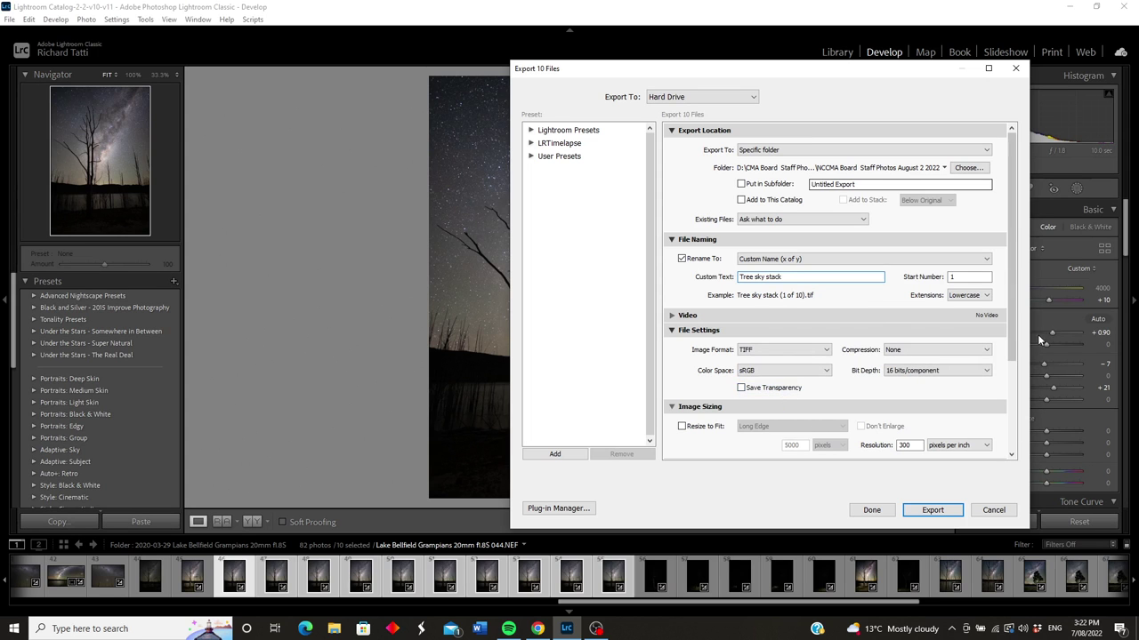
drag(1014, 337, 1018, 438)
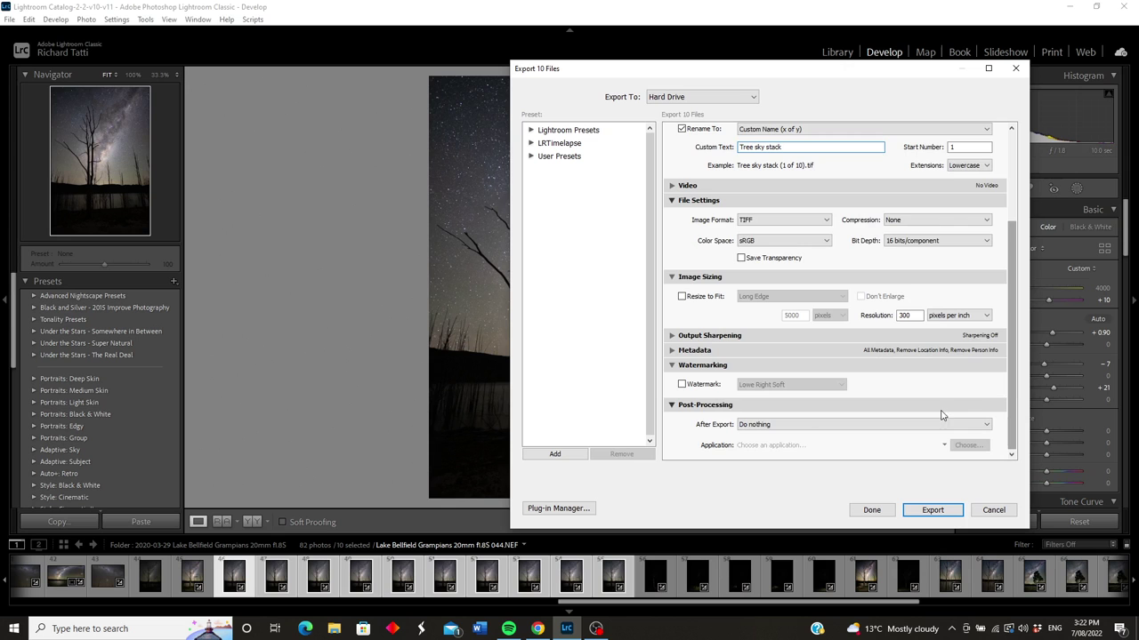
drag(1014, 387, 1024, 258)
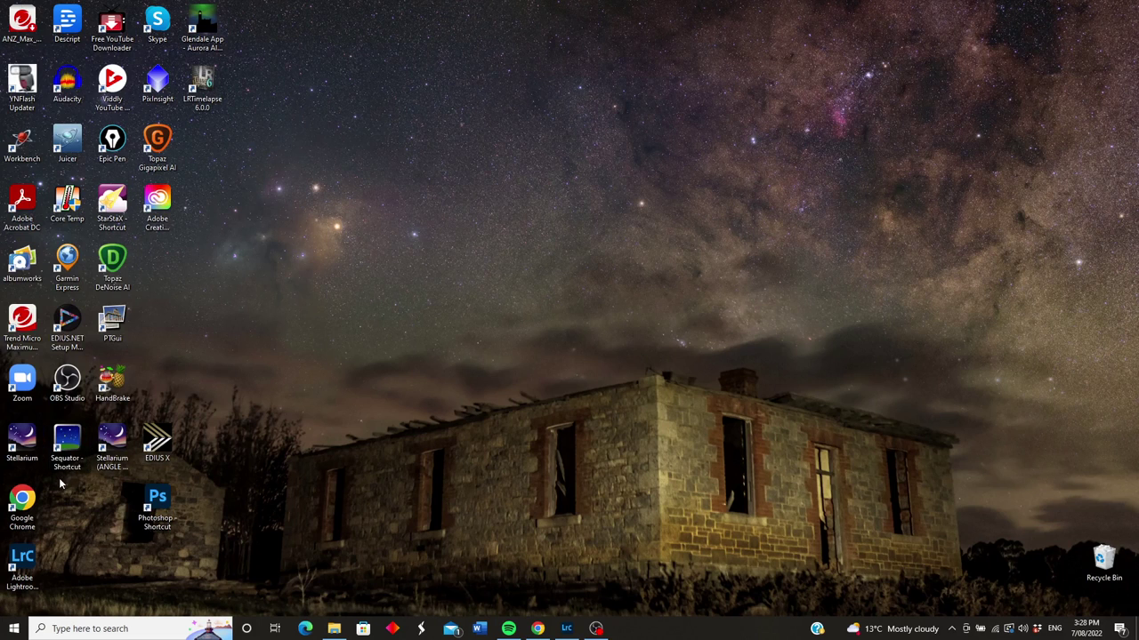
Step: Launch Sequator, start adding star images, and browse to the Photos 2020 folder on LaCie (D:)
double_click(65, 446)
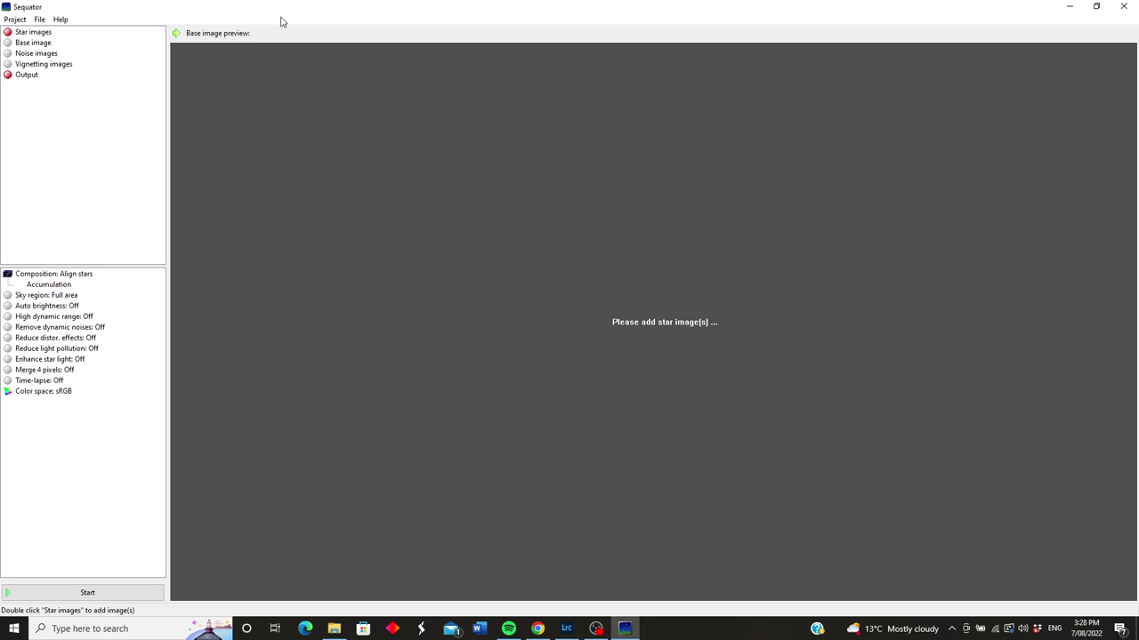
double_click(33, 33)
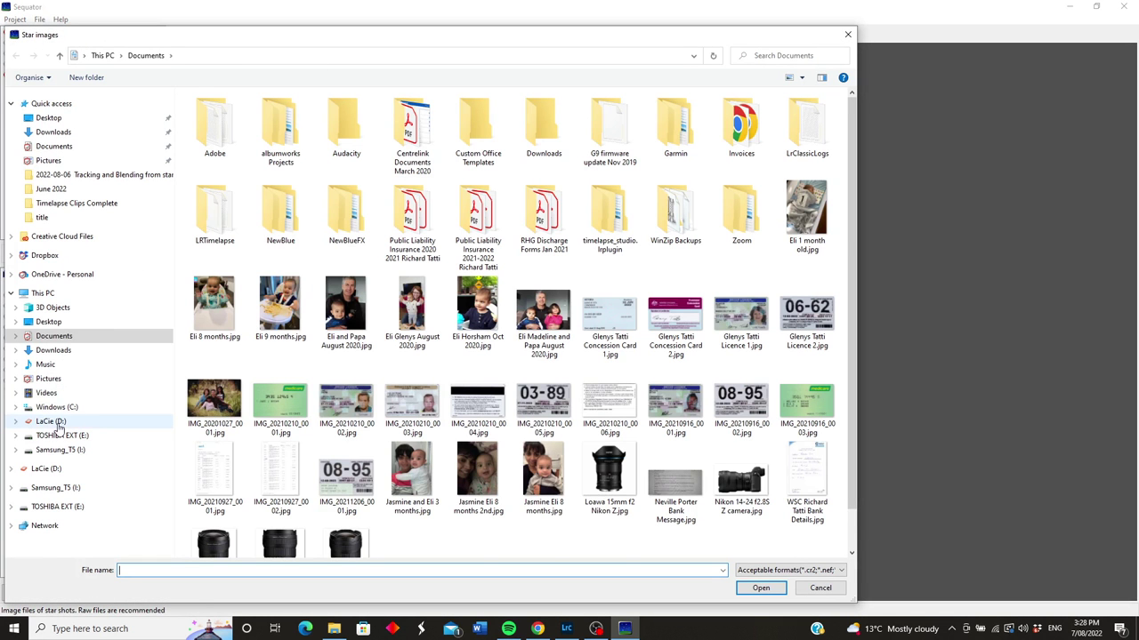
click(51, 421)
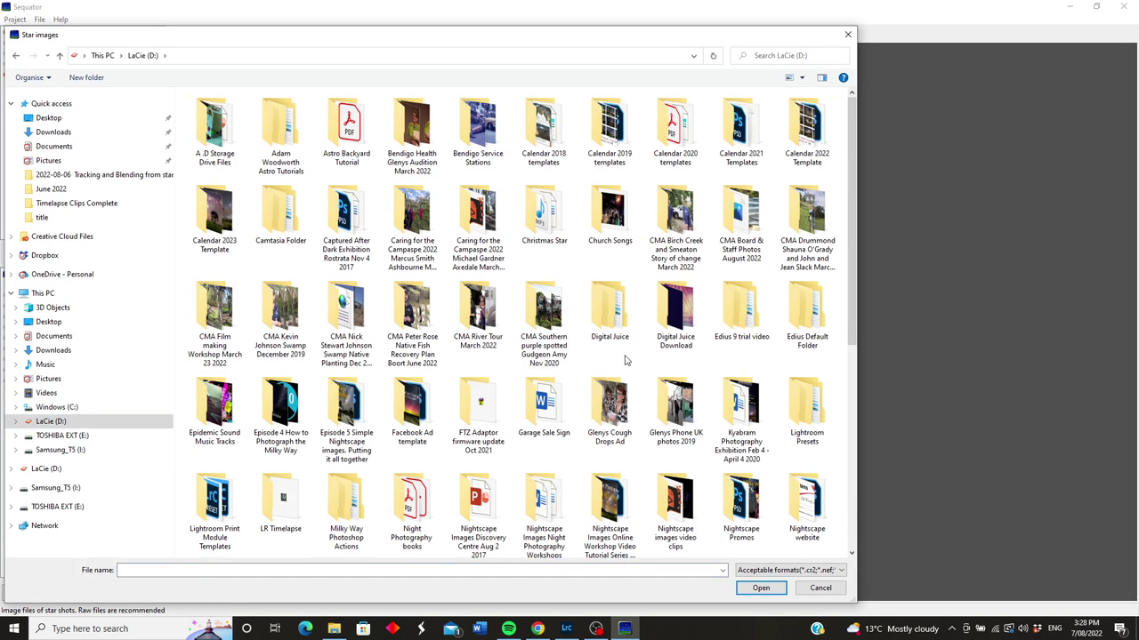
scroll(625, 360, down, 4)
double_click(347, 349)
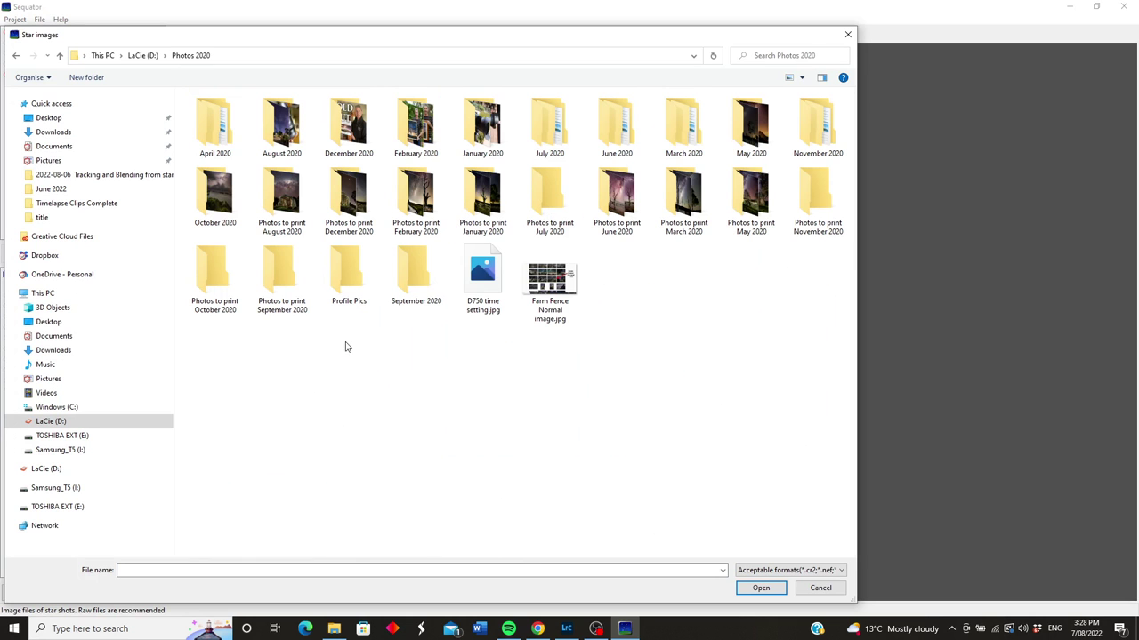
Step: Go to March 2020 > Lake Bellfield Grampians > 2nd portrait stack and load all ten TIFs
click(683, 124)
double_click(683, 125)
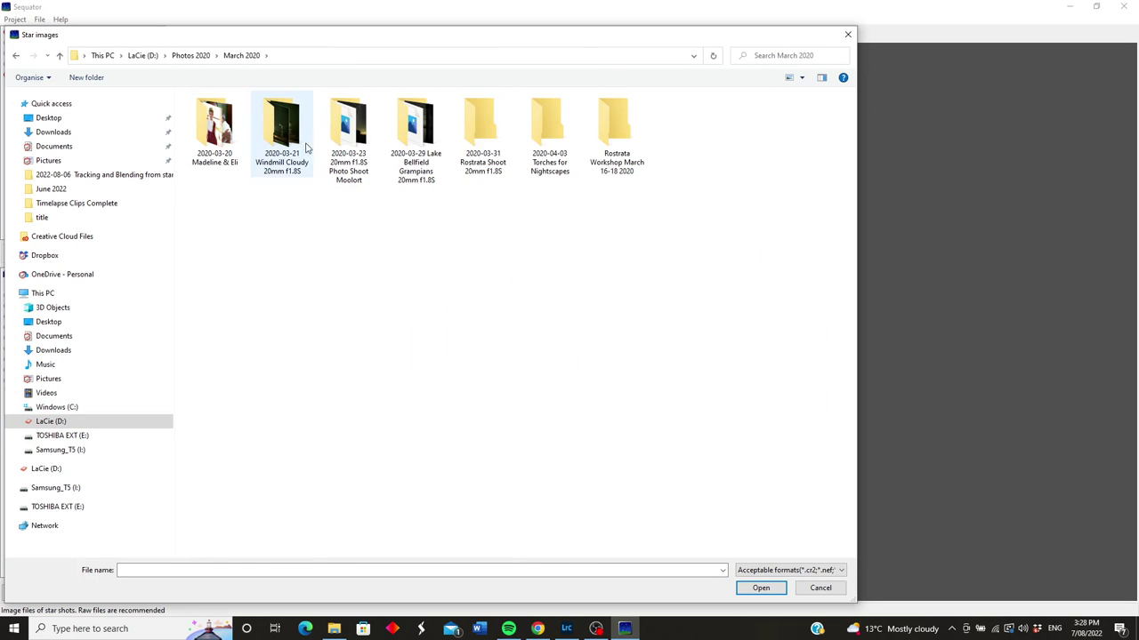
double_click(417, 140)
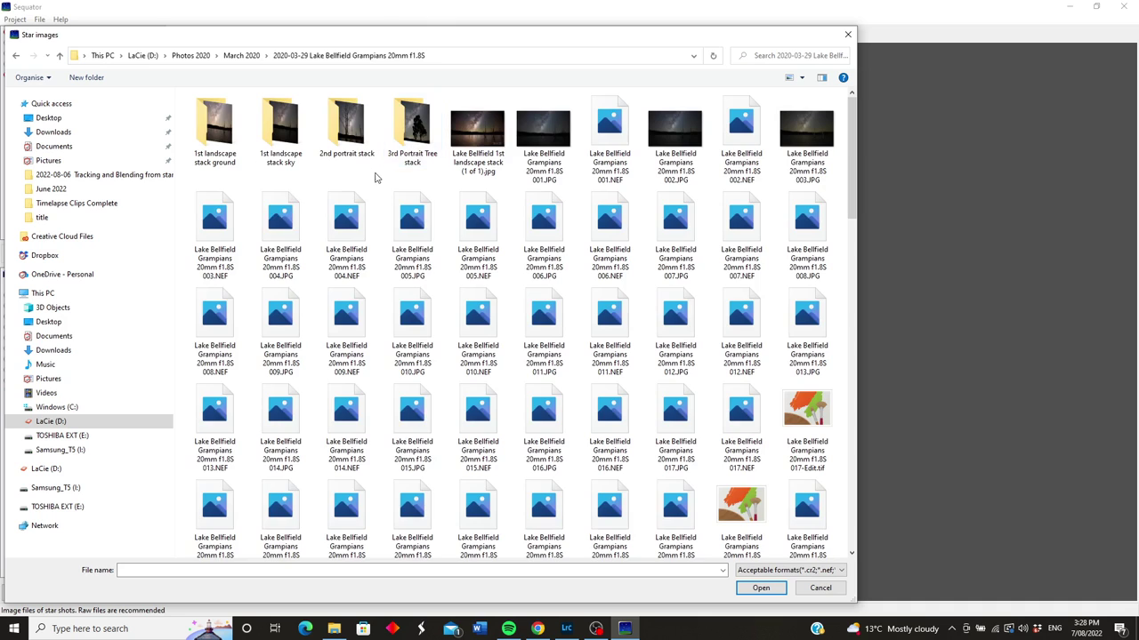
double_click(347, 125)
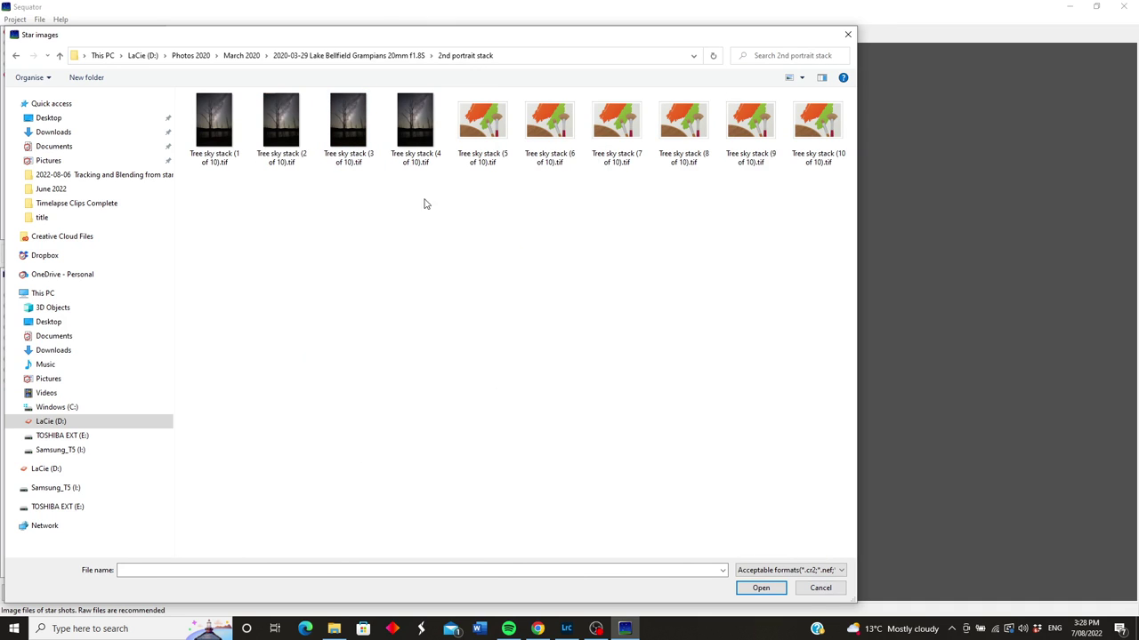
key(ctrl+a)
click(761, 588)
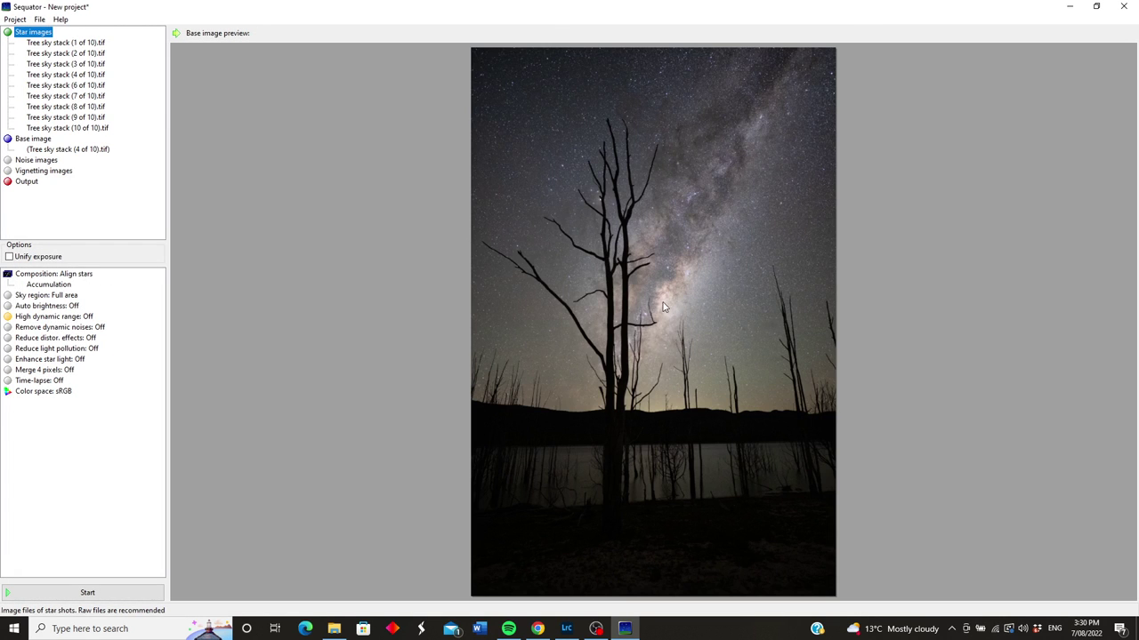
Step: Name the stacked output 'Sequator image.tif' in the 2nd portrait stack folder
click(27, 183)
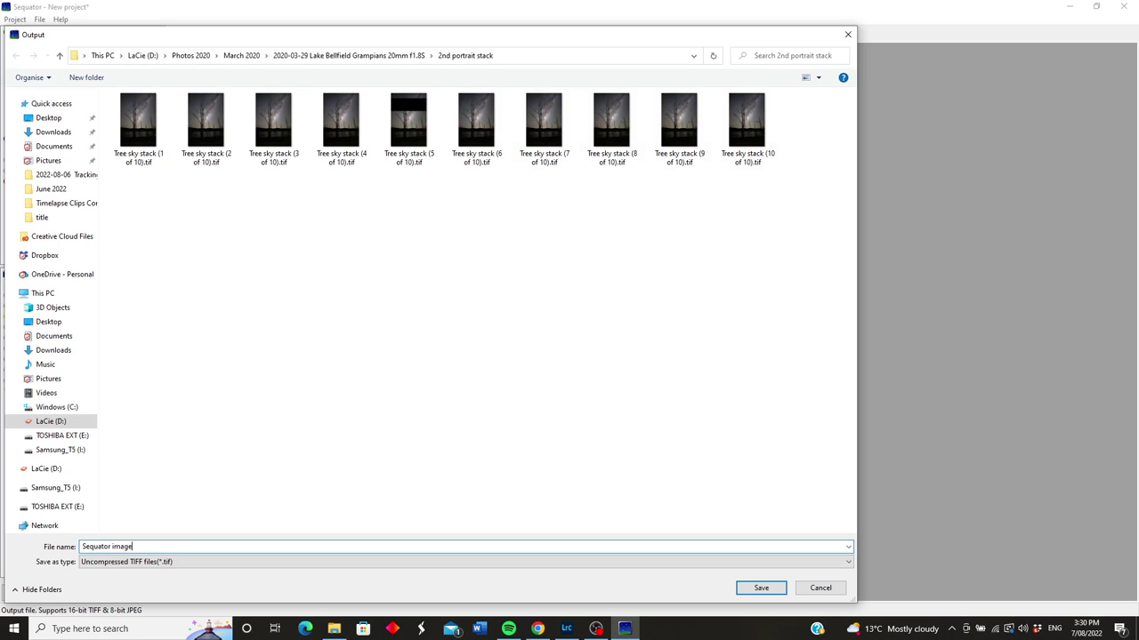
click(772, 592)
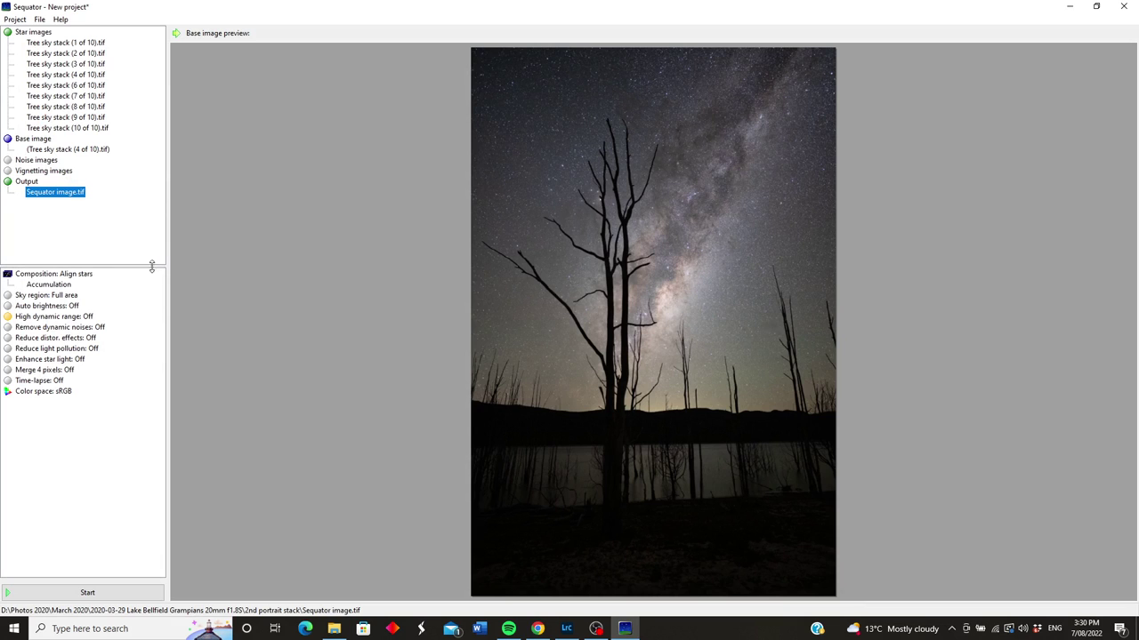
click(63, 275)
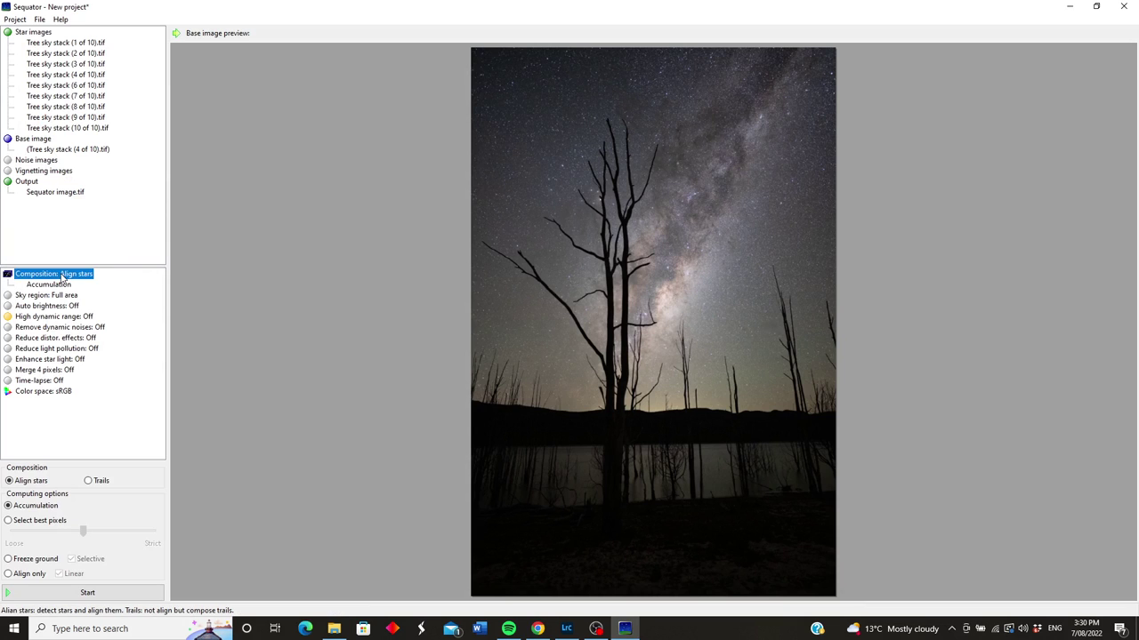
Step: Enable Freeze ground and start an irregular sky-region mask over the top-right sky
click(8, 558)
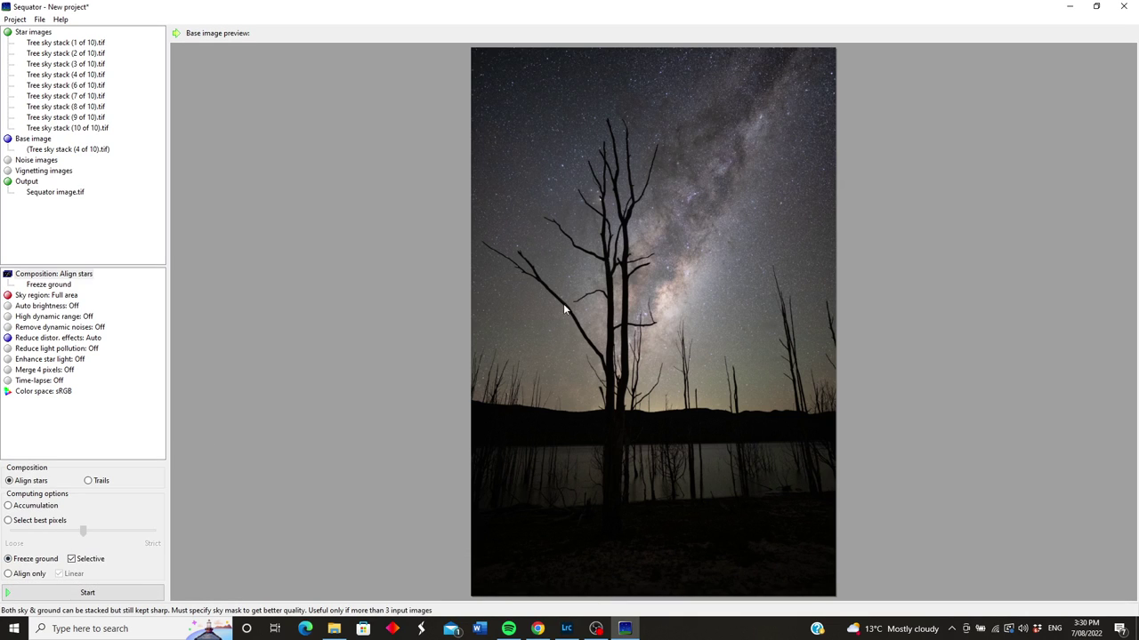
click(32, 297)
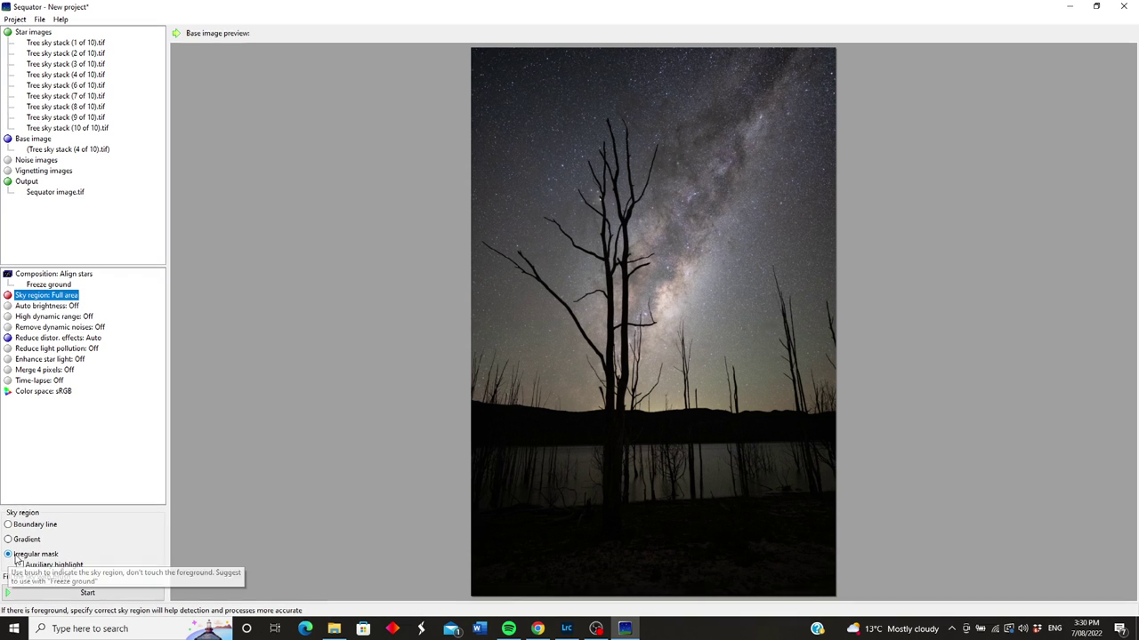
scroll(770, 138, up, 2)
mouse_move(785, 107)
mouse_down()
mouse_move(796, 69)
mouse_move(711, 46)
mouse_move(760, 104)
mouse_move(779, 196)
mouse_move(822, 184)
mouse_up()
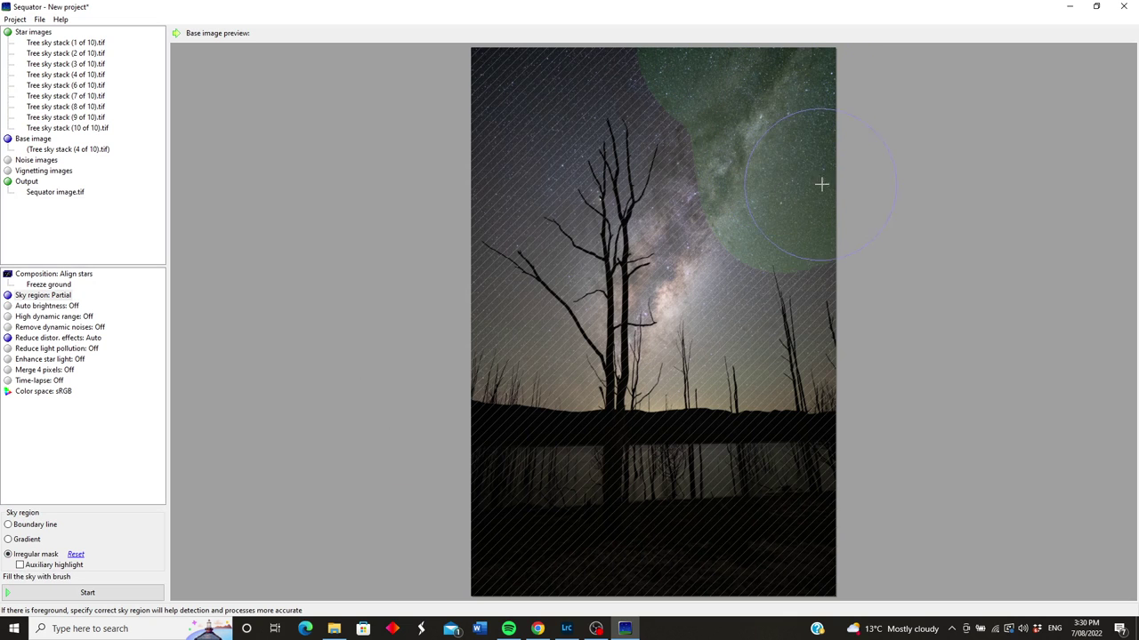
Step: Paint the sky mask across the top, between the tree's branches and beside the right-hand dead trees
click(501, 110)
scroll(520, 78, down, 5)
mouse_move(679, 79)
mouse_down()
mouse_move(589, 84)
mouse_move(648, 56)
mouse_up()
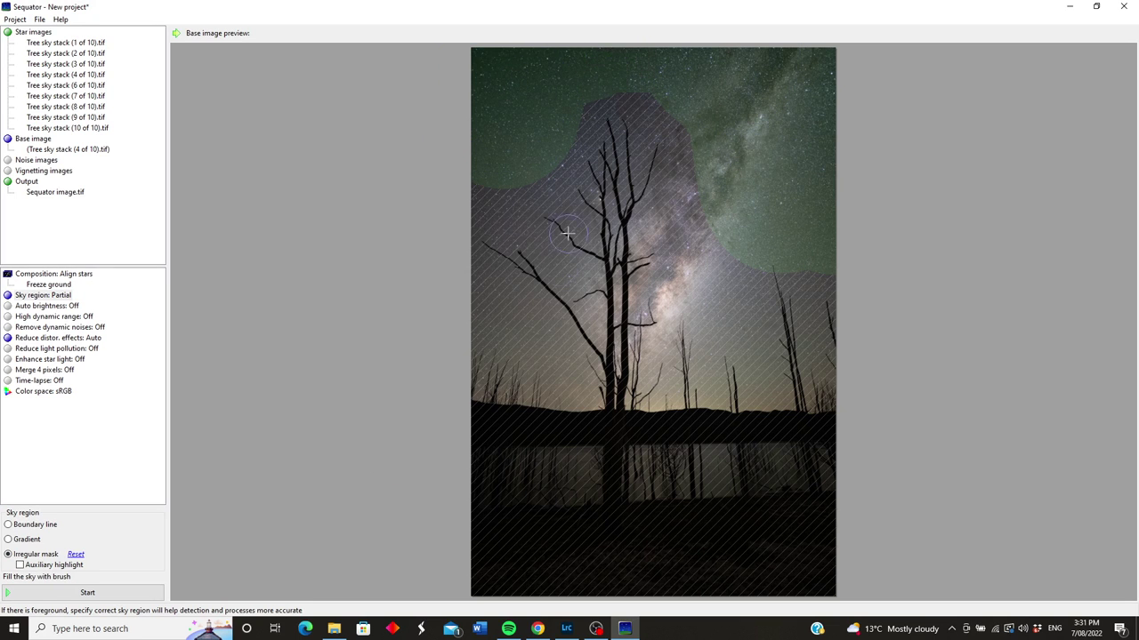
mouse_move(567, 374)
mouse_down()
mouse_move(543, 316)
mouse_move(469, 260)
mouse_move(549, 367)
mouse_move(552, 352)
mouse_move(479, 282)
mouse_up()
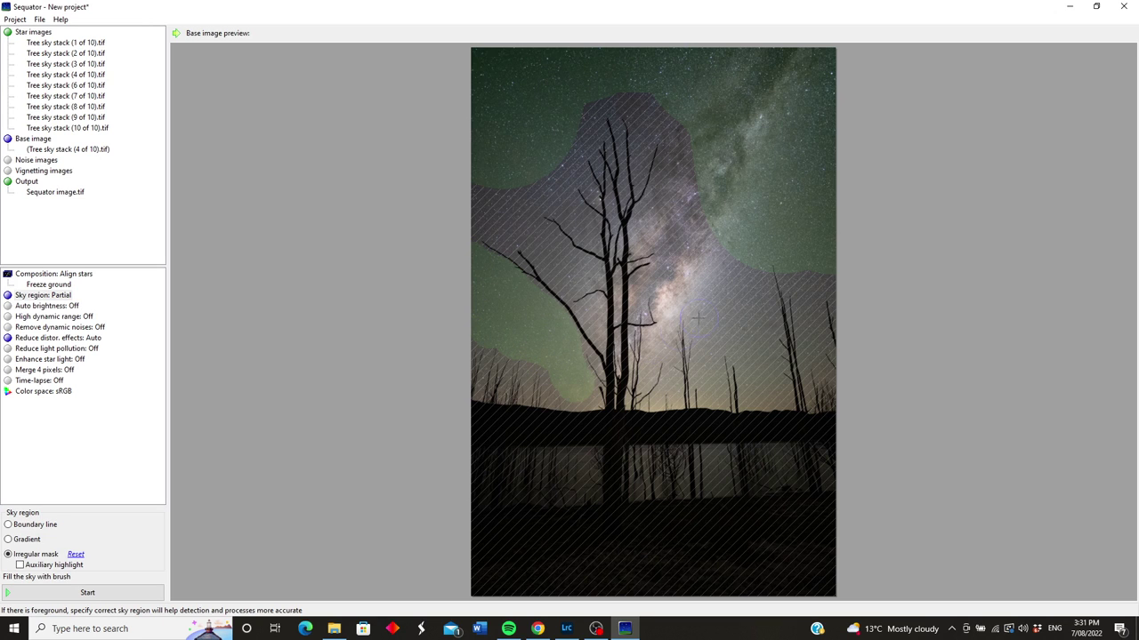
drag(767, 391, 743, 248)
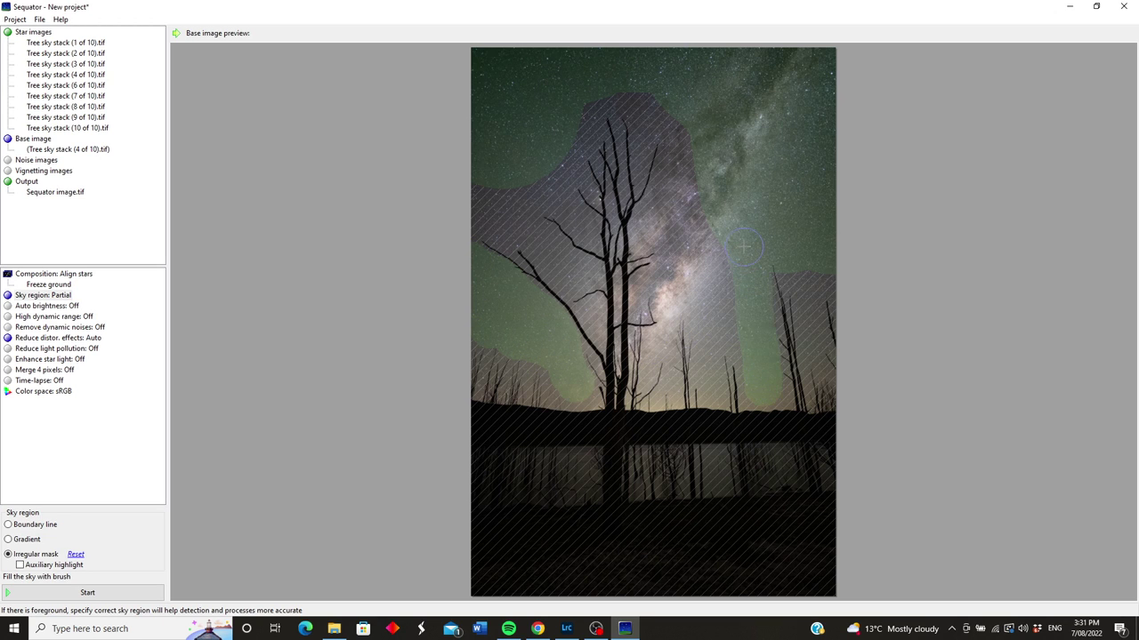
mouse_move(737, 316)
mouse_down()
mouse_move(678, 115)
mouse_move(644, 90)
mouse_move(605, 87)
mouse_move(579, 107)
mouse_move(539, 184)
mouse_move(464, 199)
mouse_move(522, 228)
mouse_move(456, 214)
mouse_up()
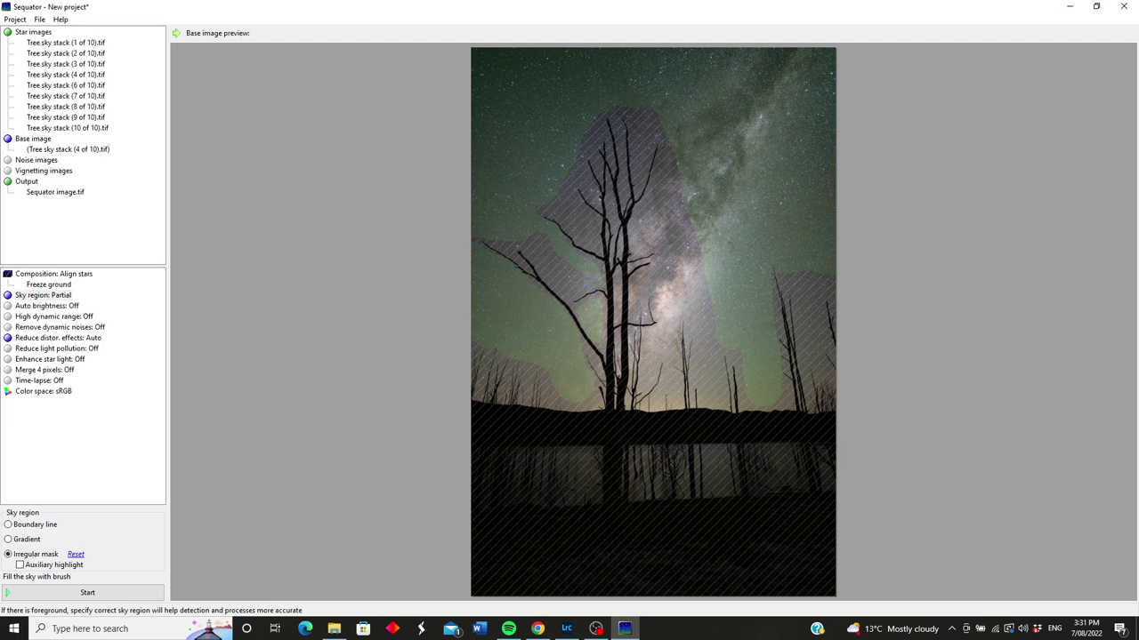
drag(570, 288, 532, 247)
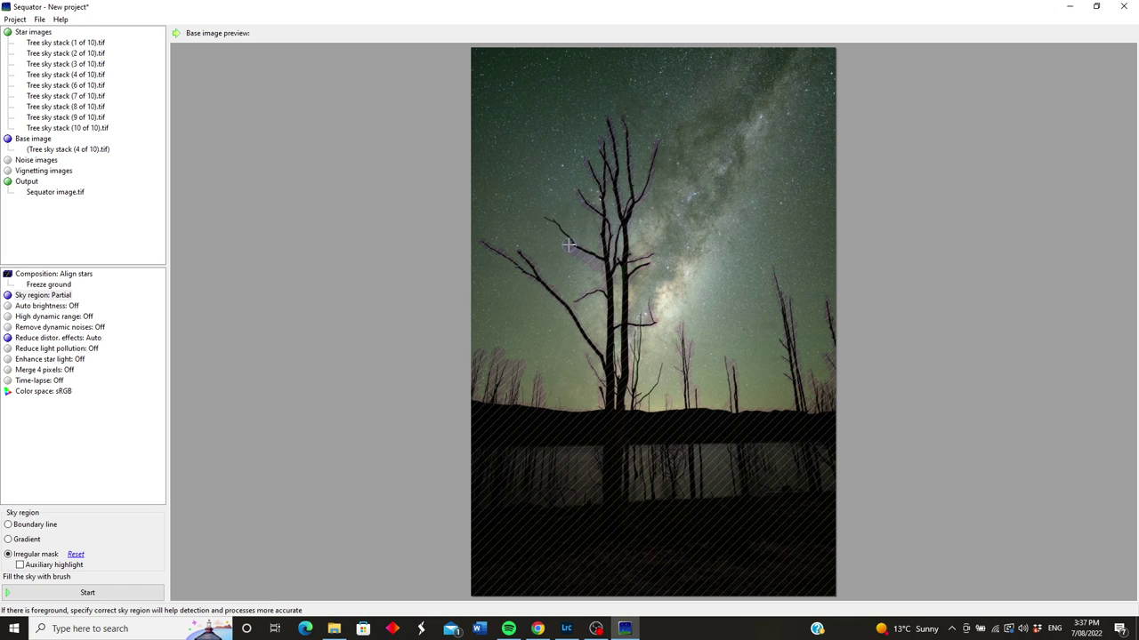
mouse_move(545, 225)
mouse_down()
mouse_move(584, 259)
mouse_move(542, 226)
mouse_up()
Step: Stack the ten frames into Sequator image.tif and close the completed processing report
click(89, 592)
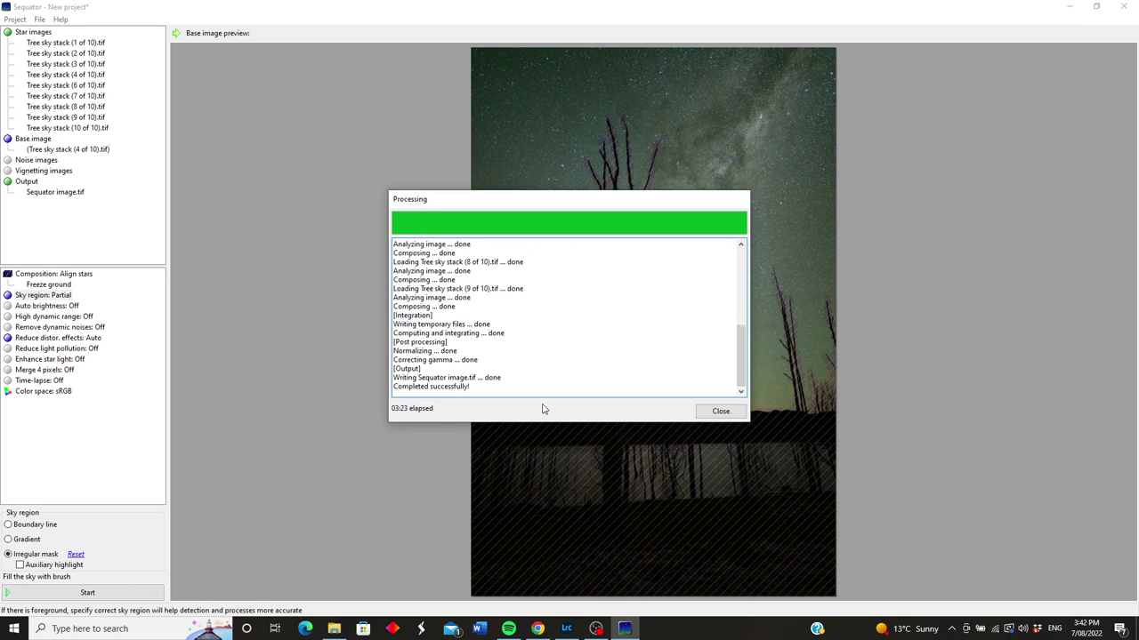
click(731, 416)
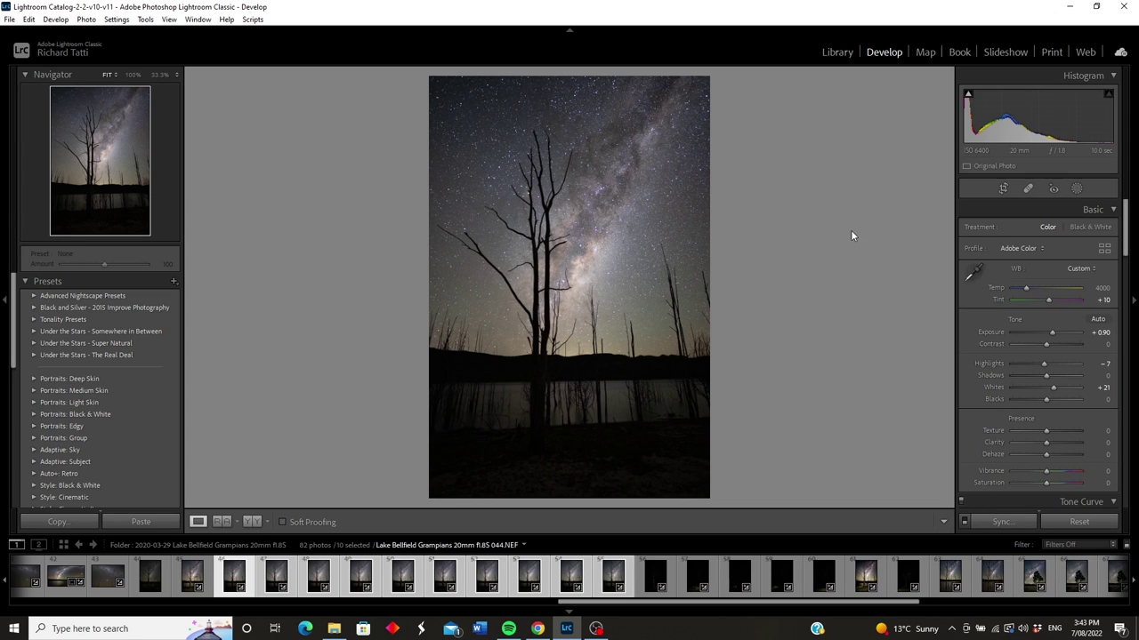
Step: Review the dark foreground exposures in the filmstrip, then select frames 054 through 059 together
click(654, 585)
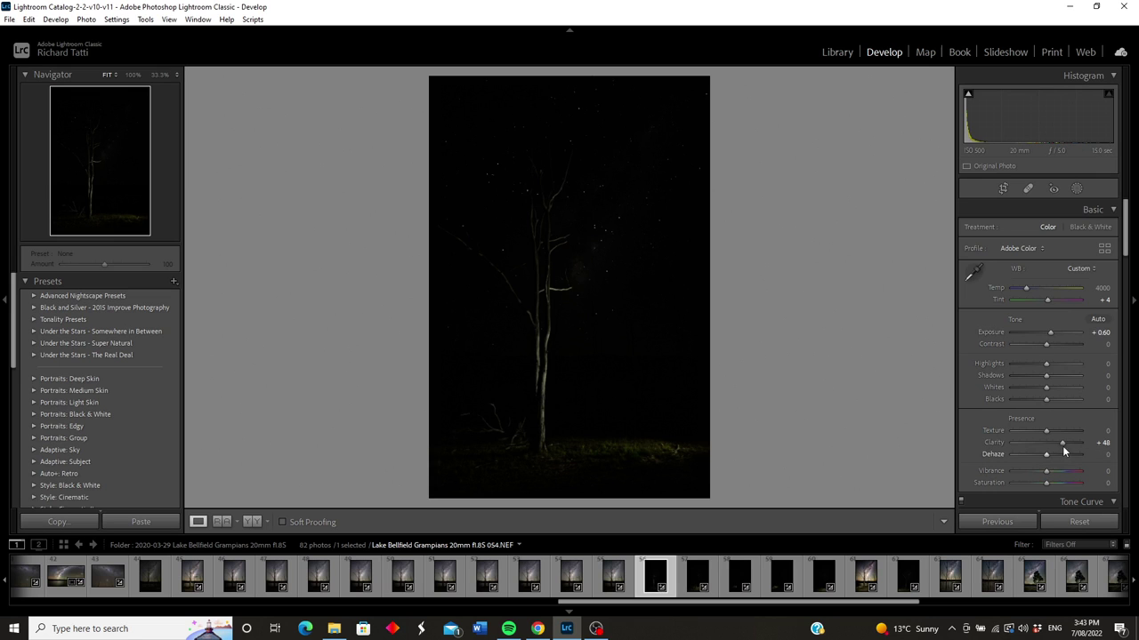
scroll(978, 392, down, 10)
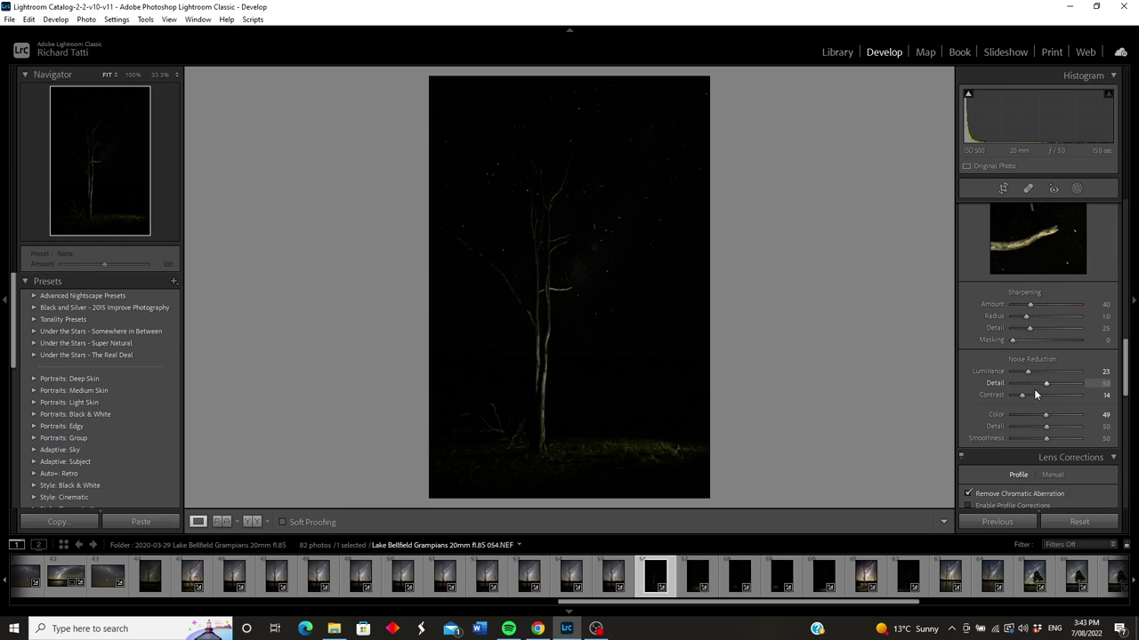
scroll(985, 394, up, 10)
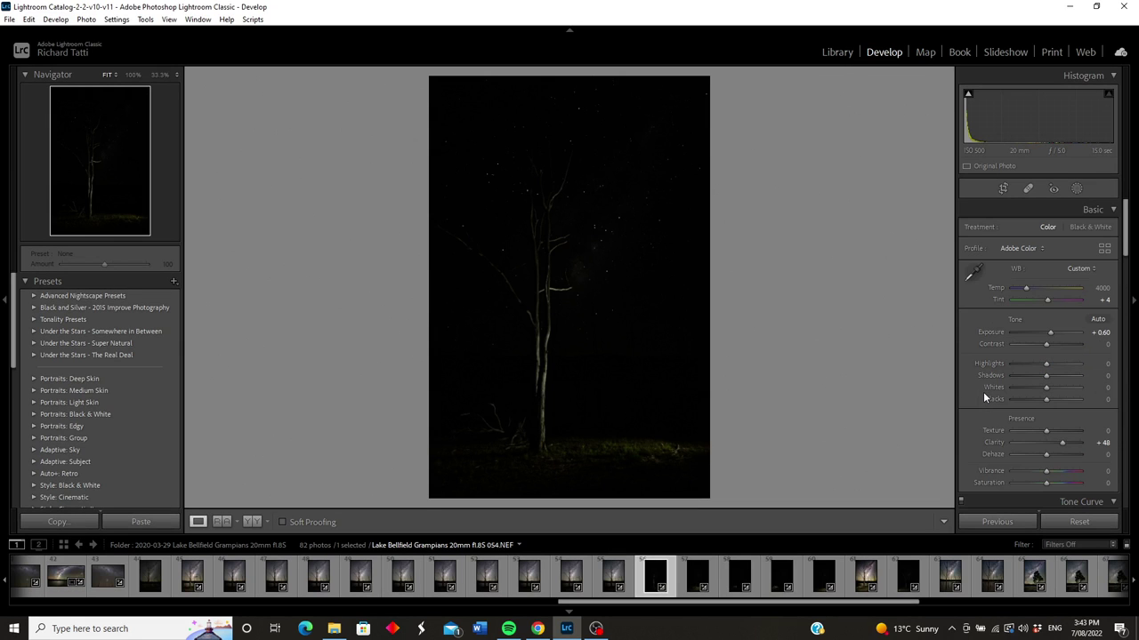
click(697, 582)
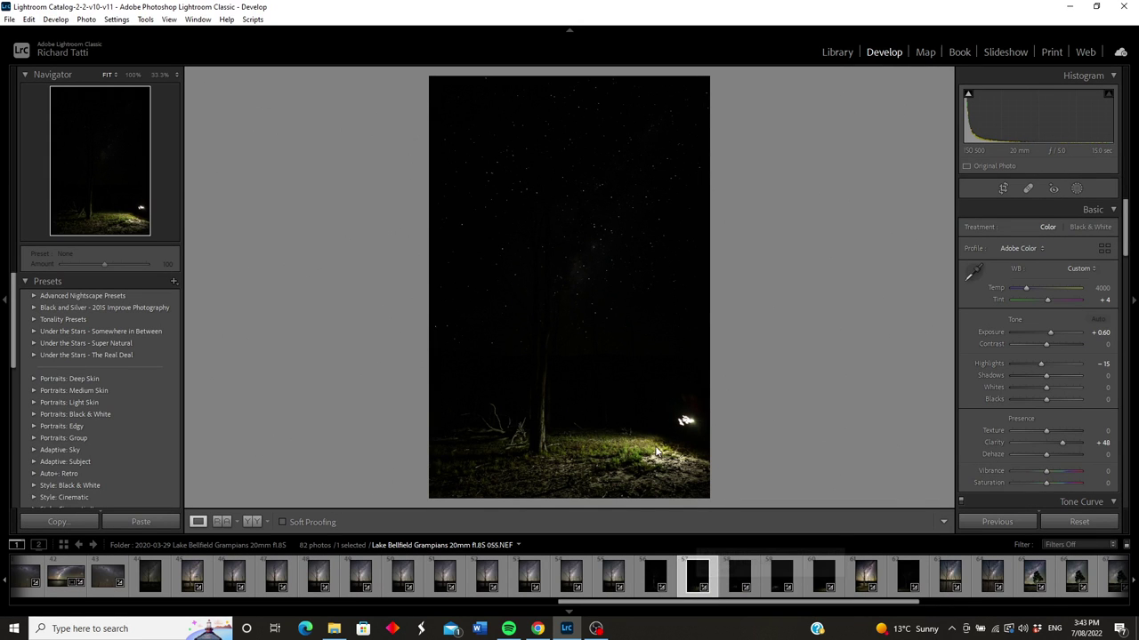
click(736, 578)
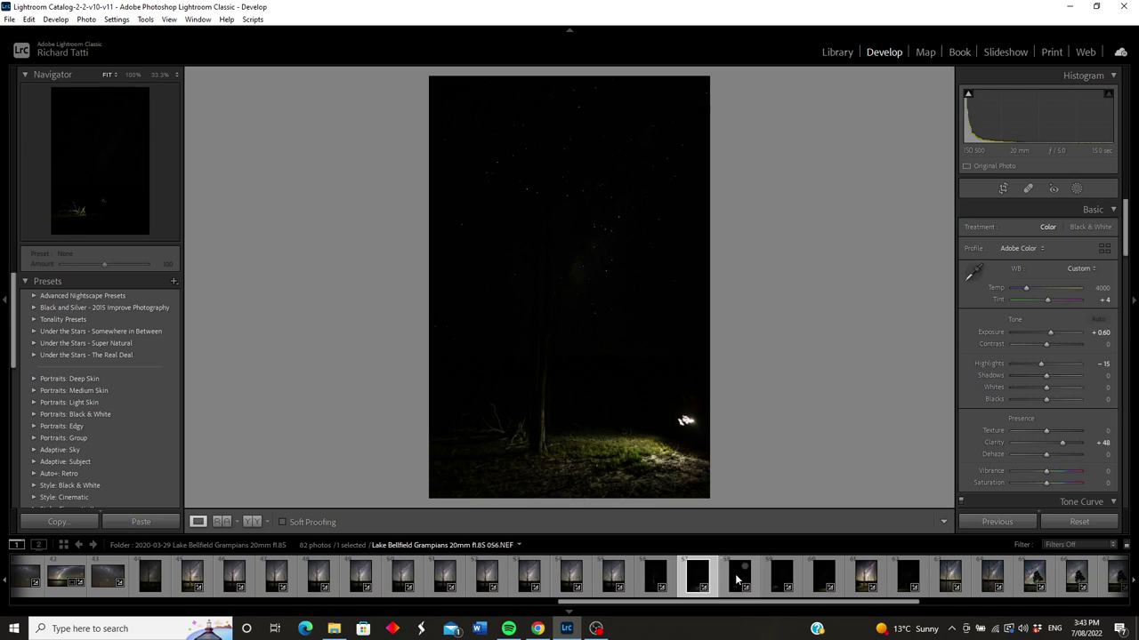
click(781, 580)
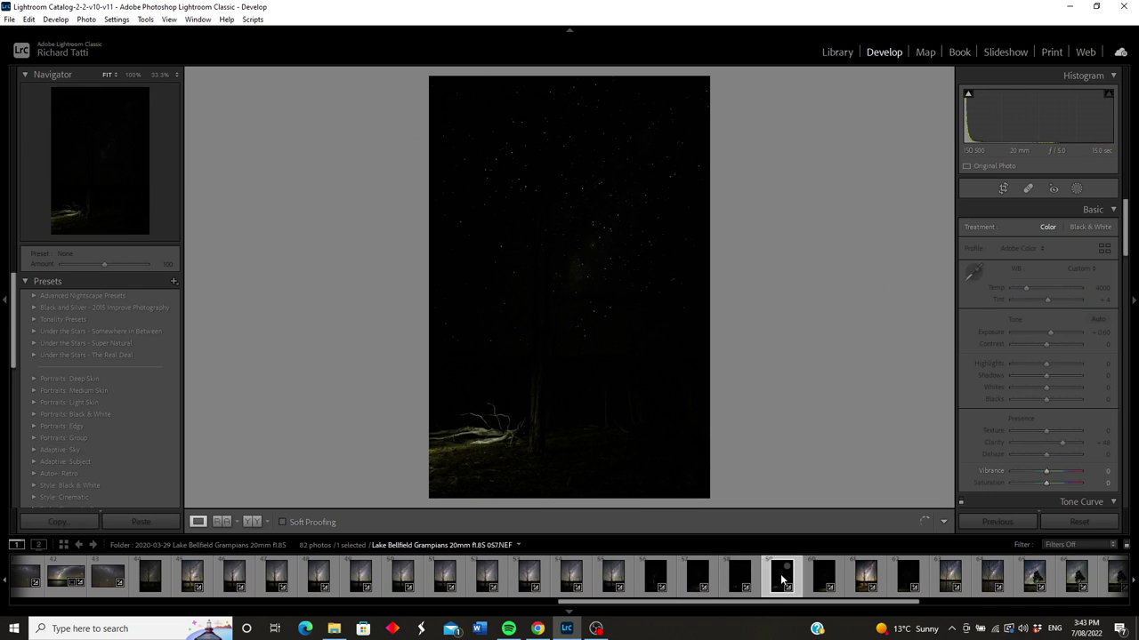
click(824, 580)
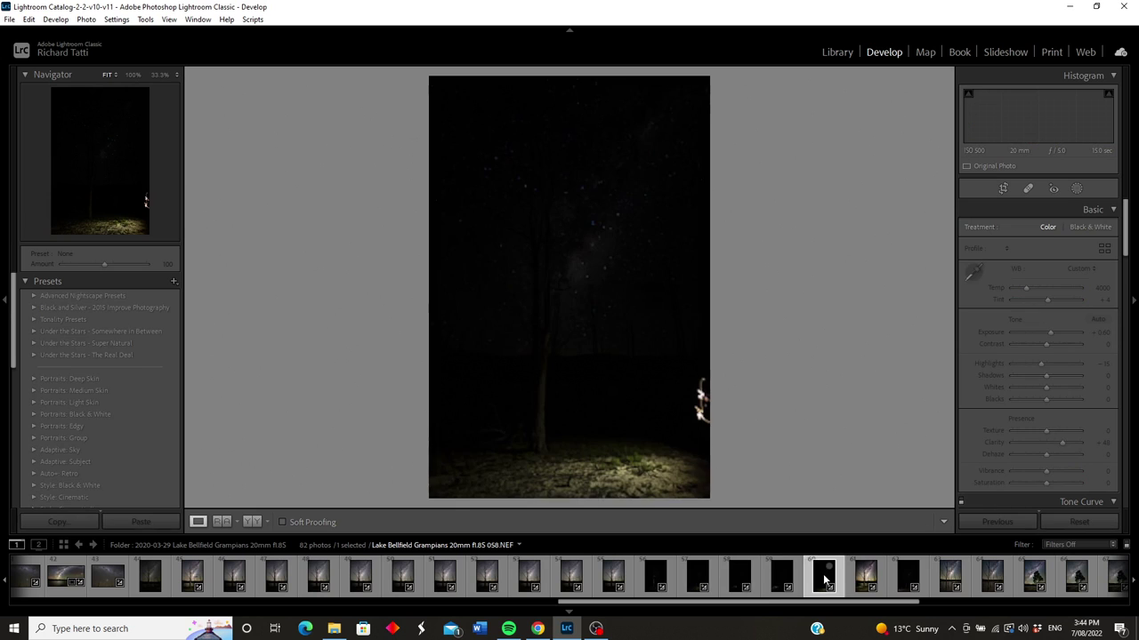
click(907, 580)
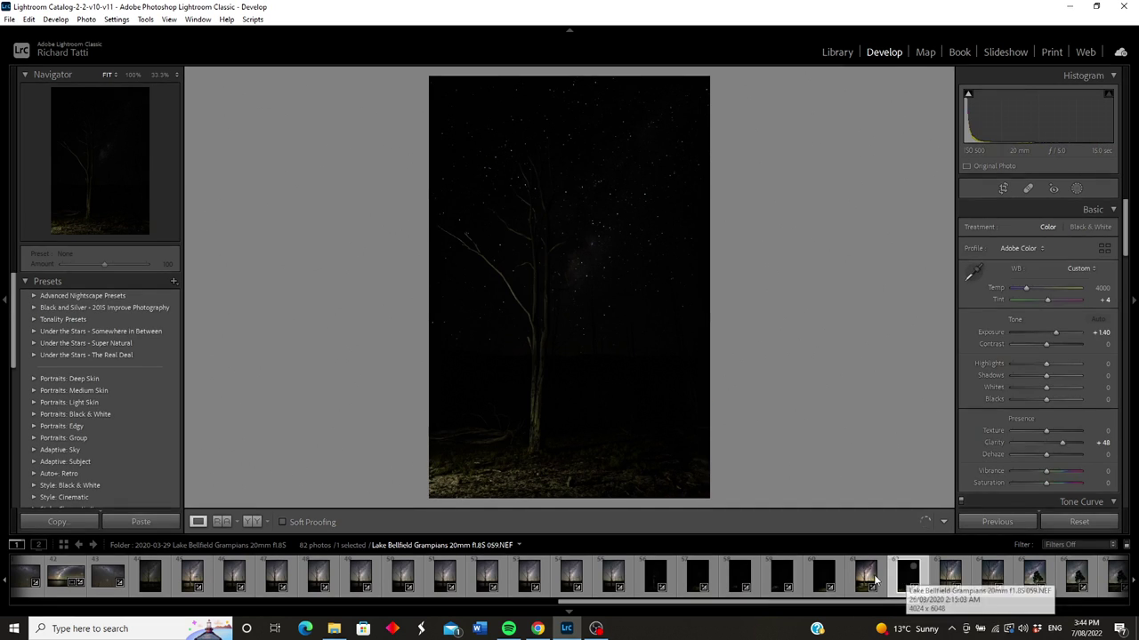
click(655, 579)
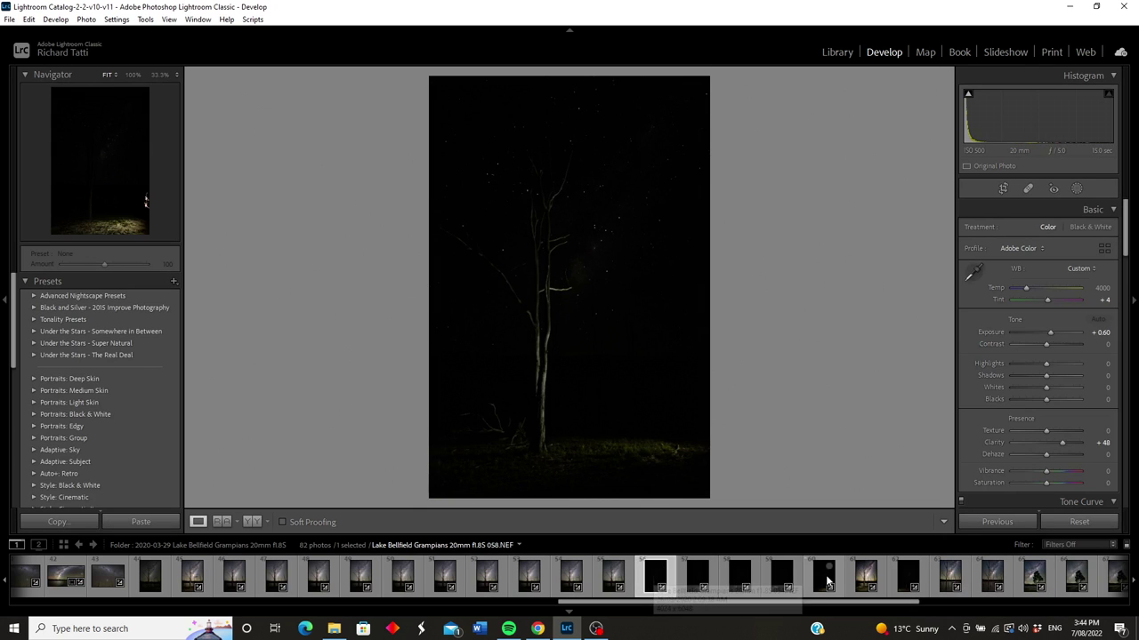
shift+click(827, 580)
ctrl+click(909, 580)
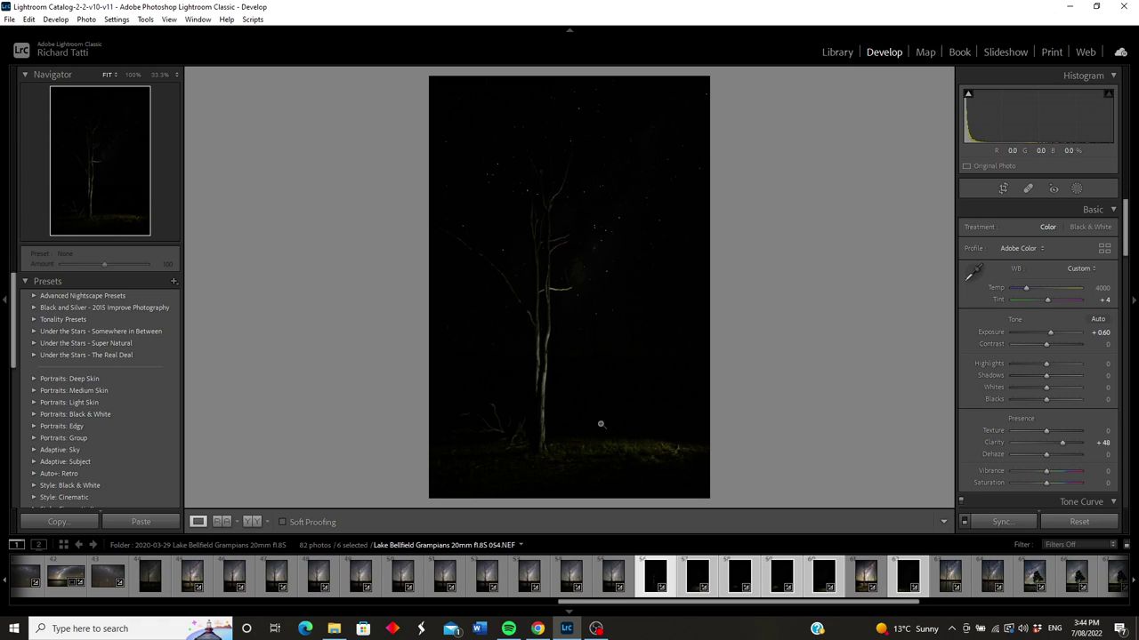
Step: Send the six selected frames to Photoshop with Edit In > Open as Layers in Photoshop
right_click(736, 576)
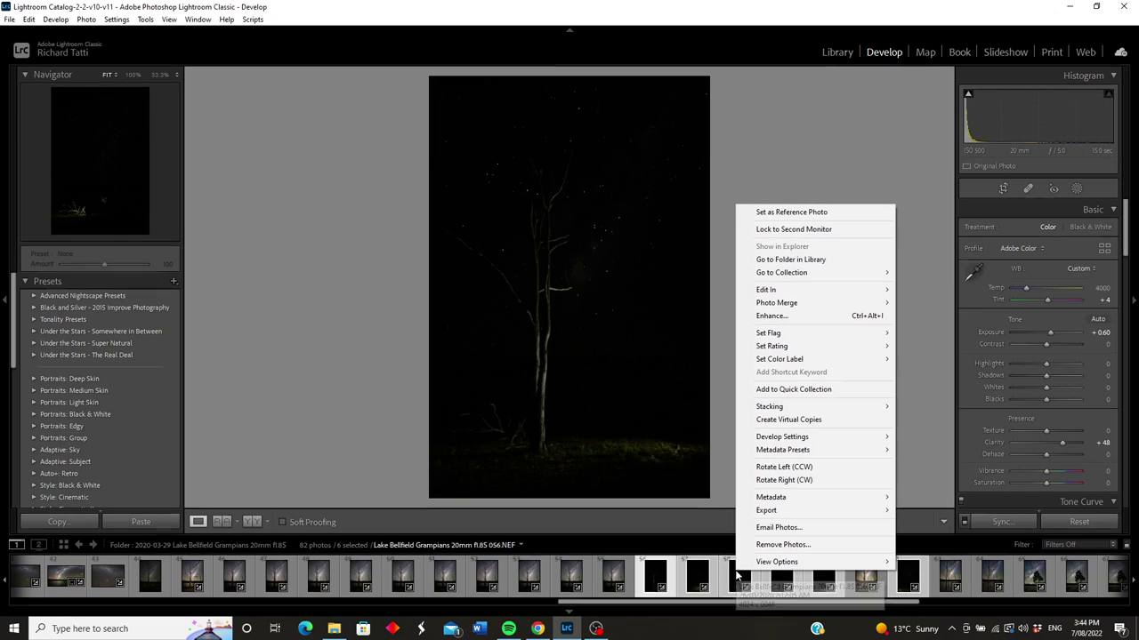
mouse_move(773, 294)
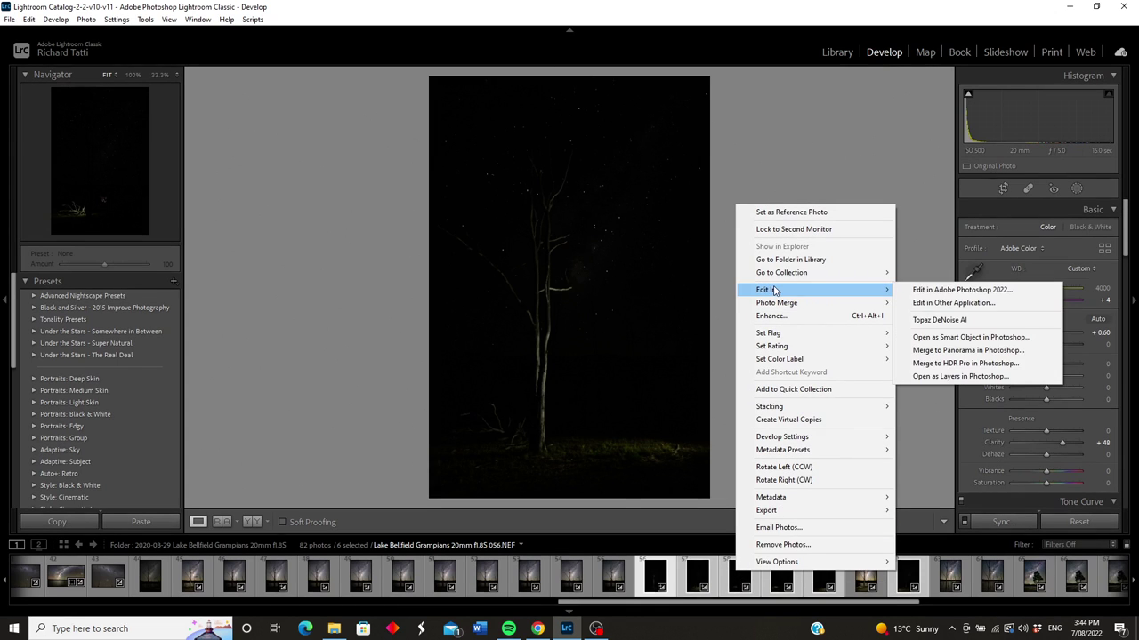
click(961, 376)
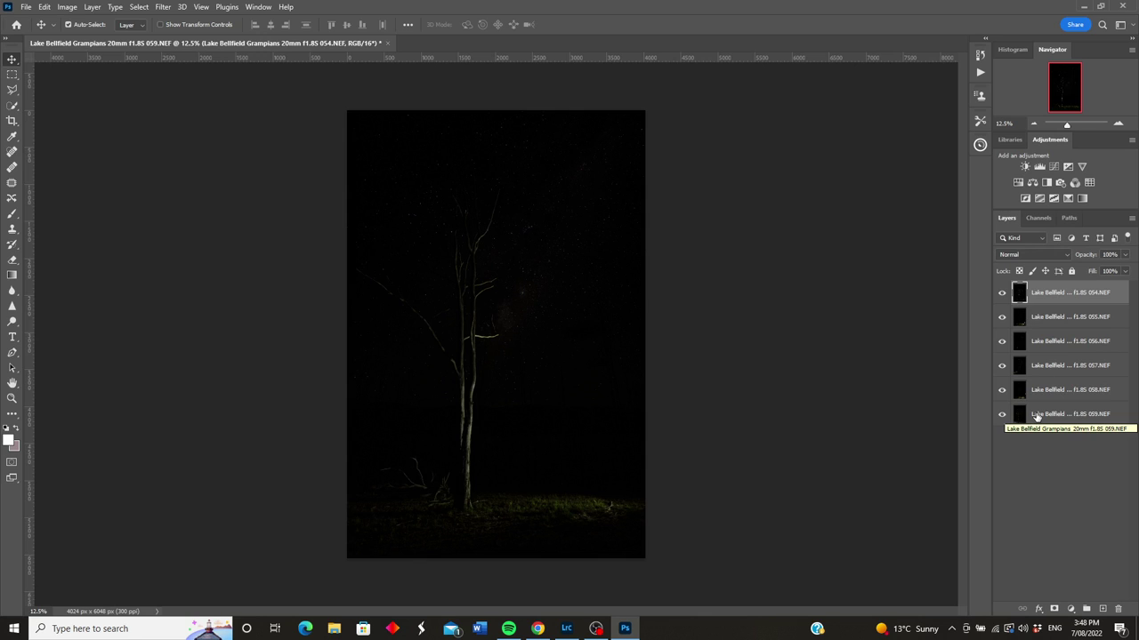
Step: Open Sequator image.tif in Photoshop
click(29, 10)
click(38, 31)
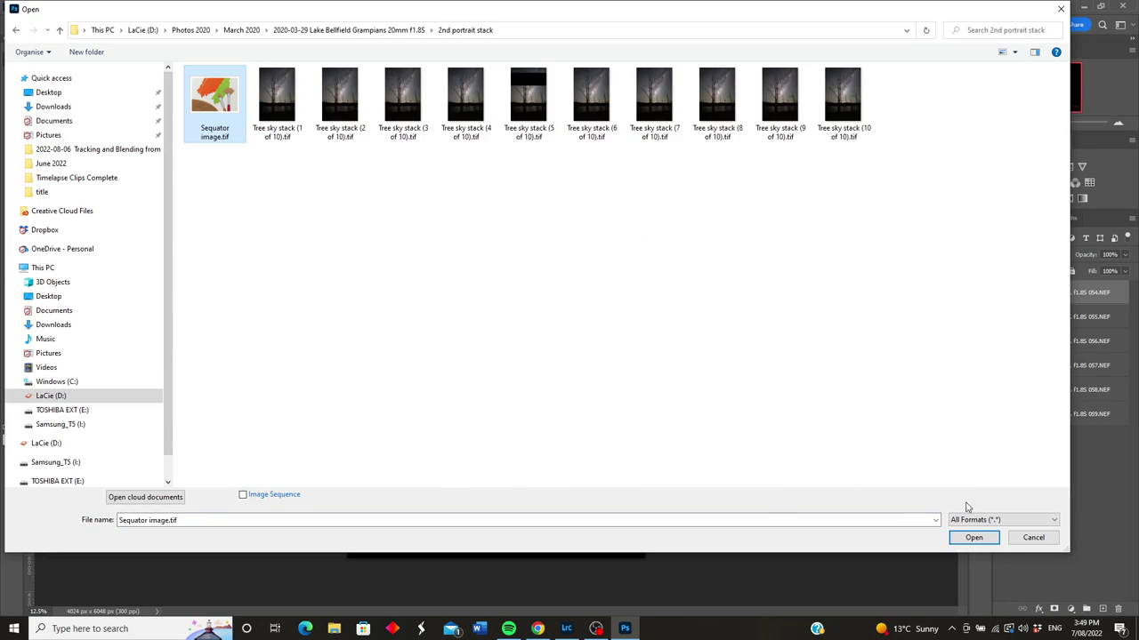
click(973, 537)
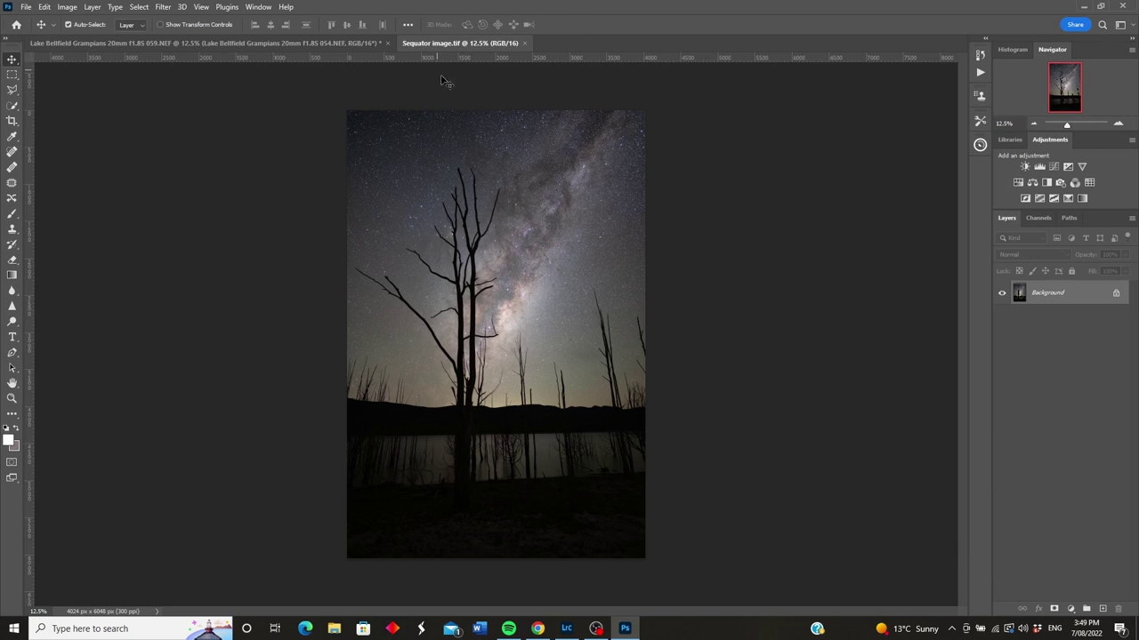
Step: Paste the whole Sequator image into the Lake Bellfield document as Layer 1 and move it to the bottom
key(ctrl+a)
click(524, 43)
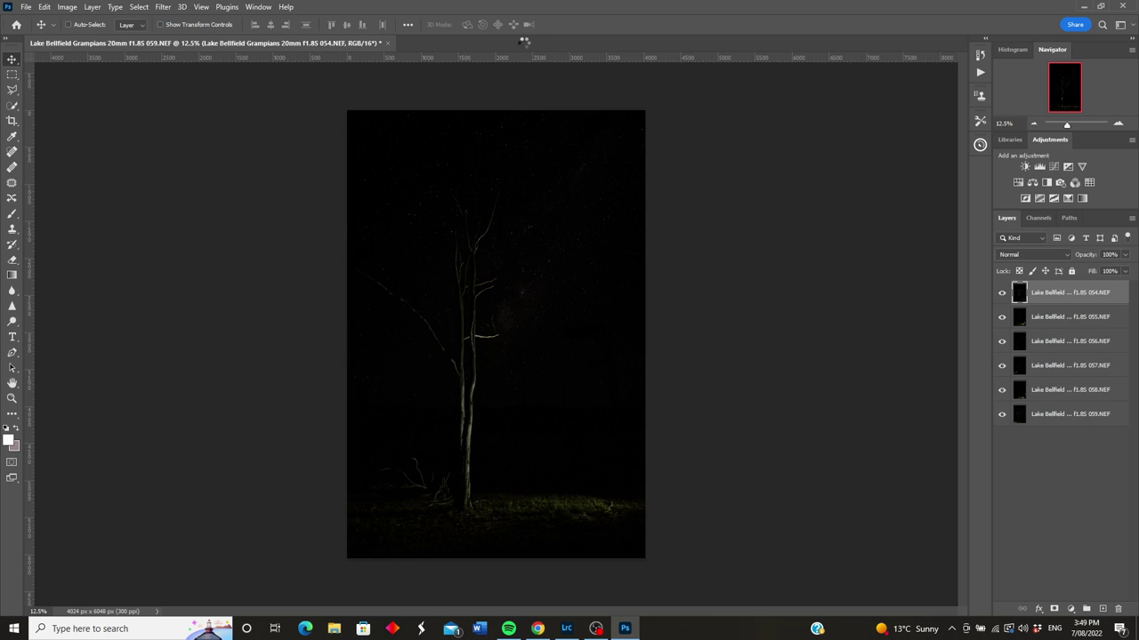
key(ctrl+v)
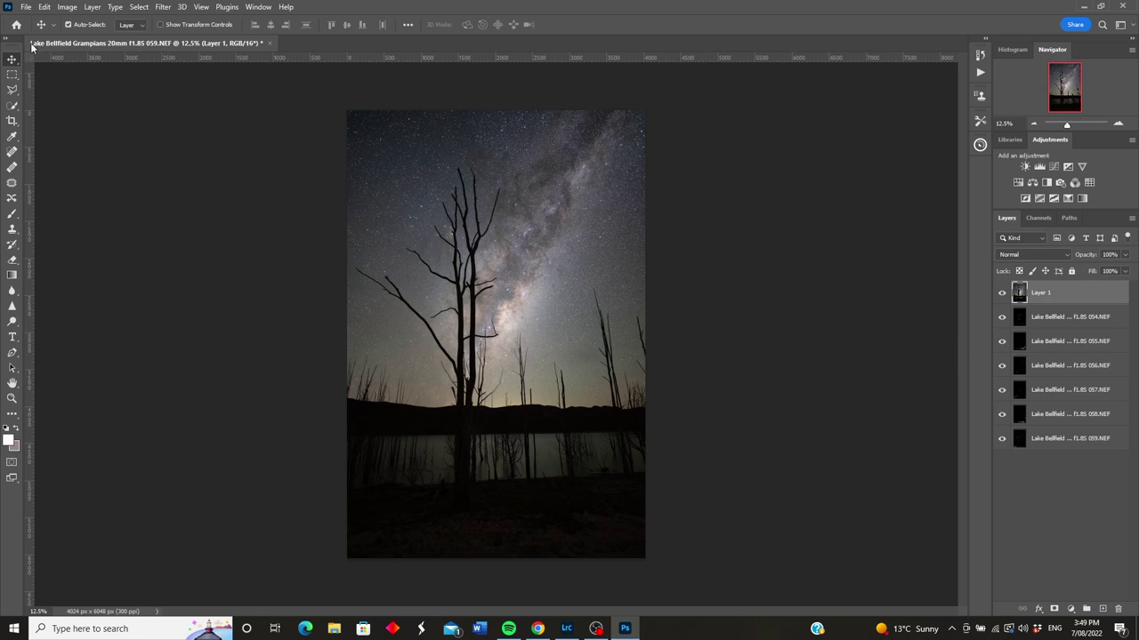
click(45, 8)
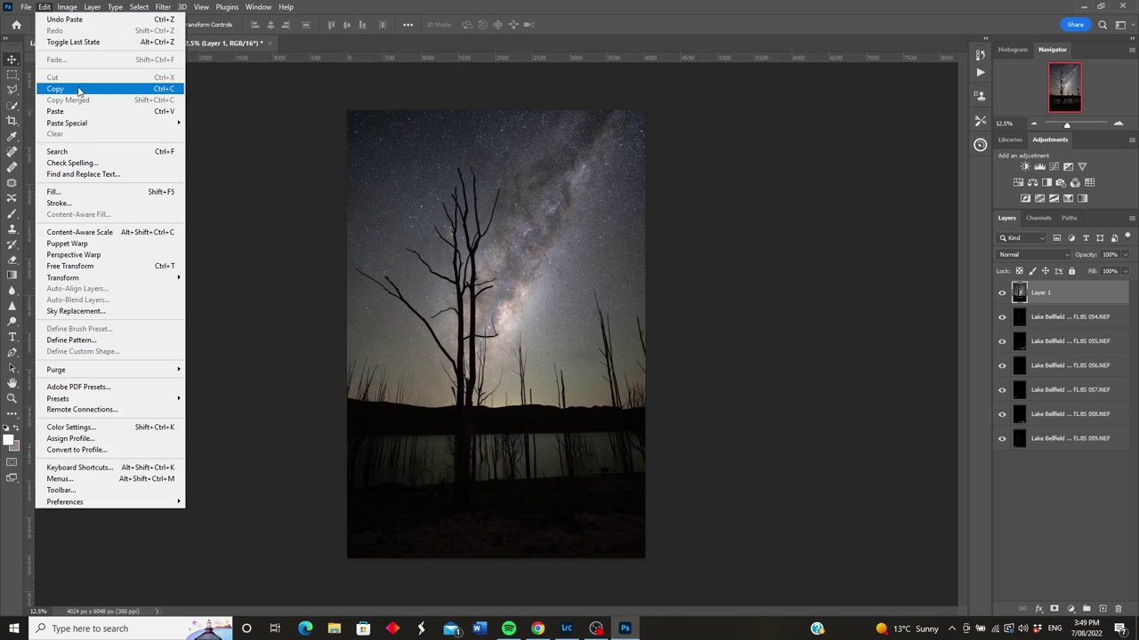
click(615, 25)
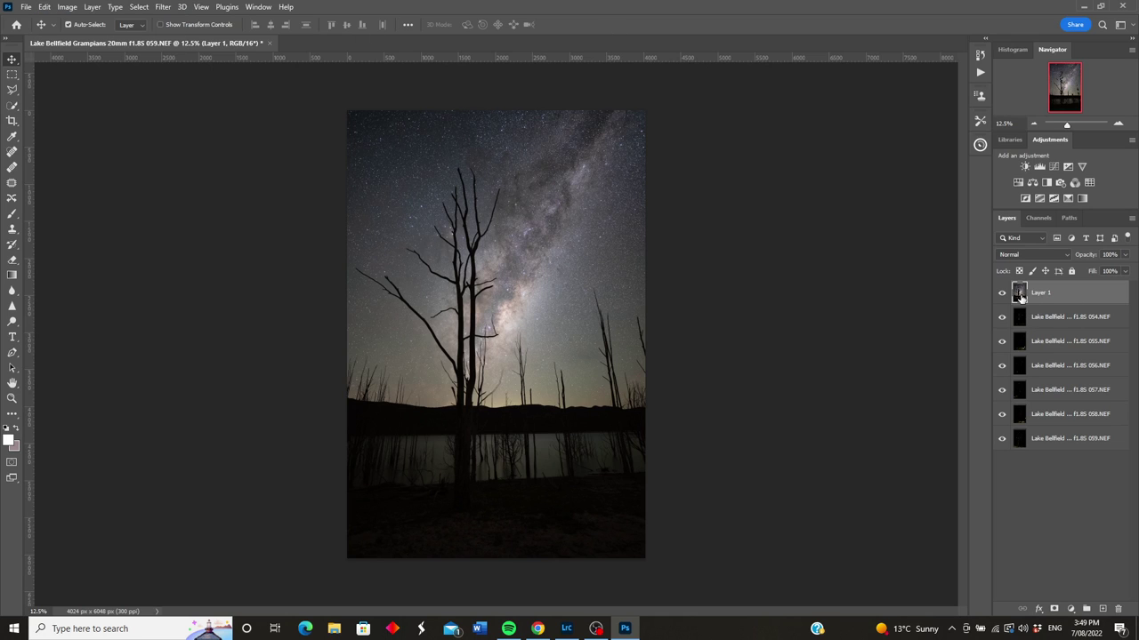
drag(1019, 294, 1023, 445)
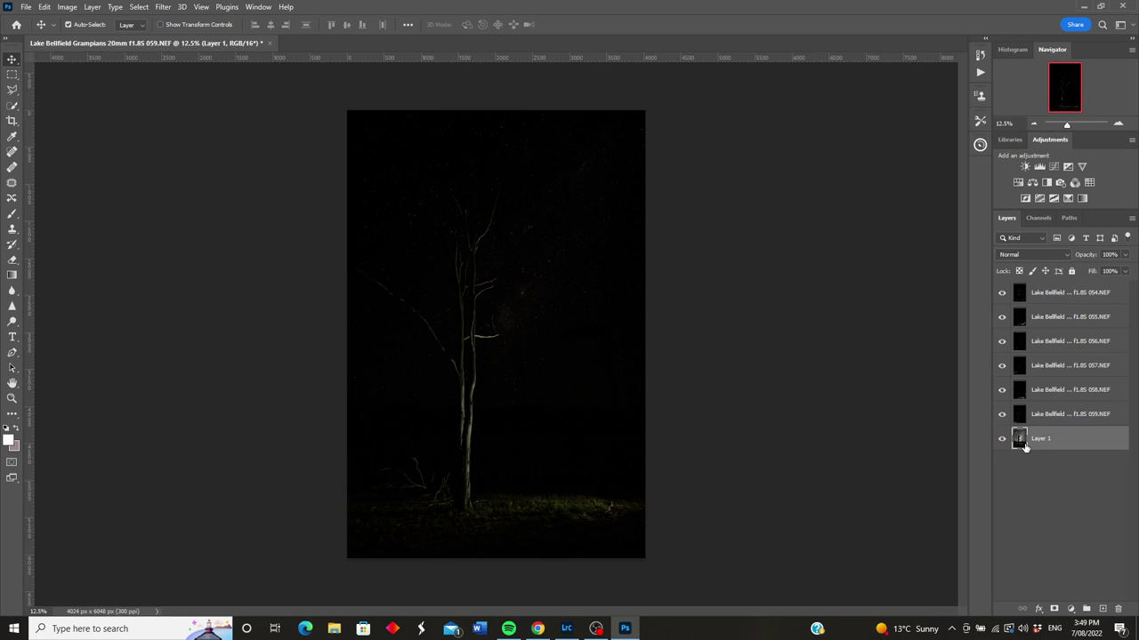
Step: Set layers 054 through 059 to Lighten blend mode, then select the 054 layer alone
click(1020, 295)
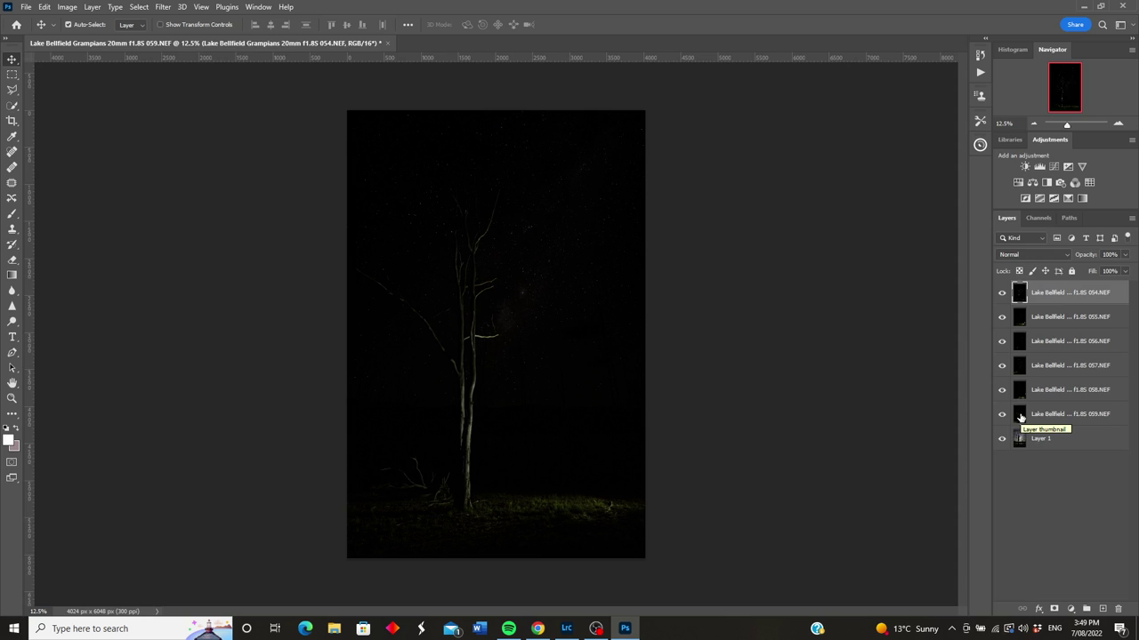
shift+click(1019, 416)
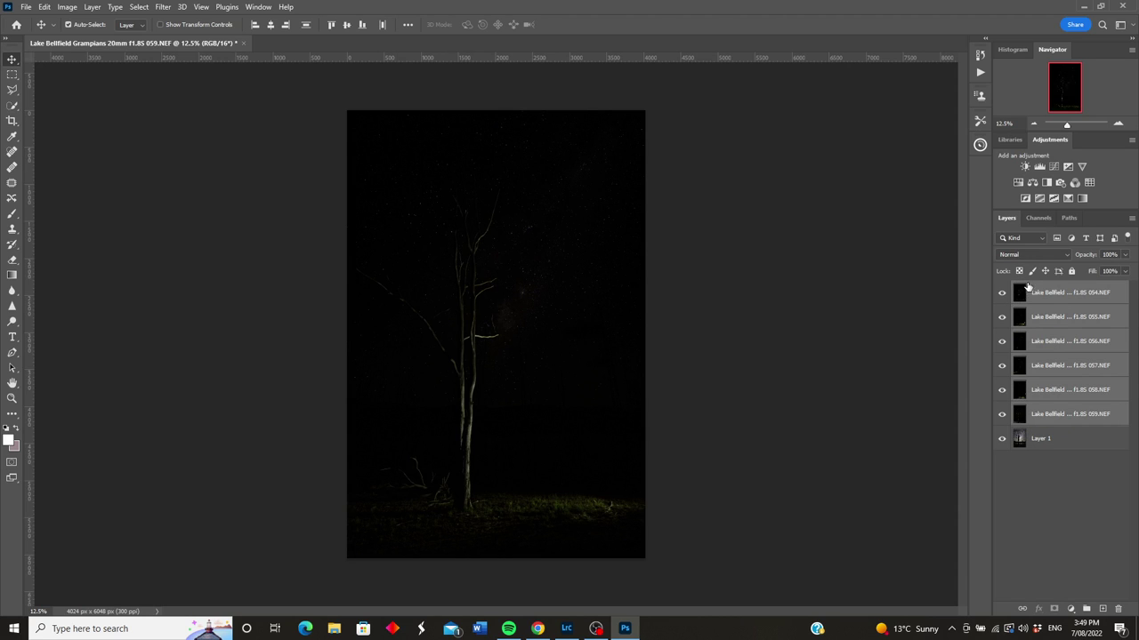
click(1067, 256)
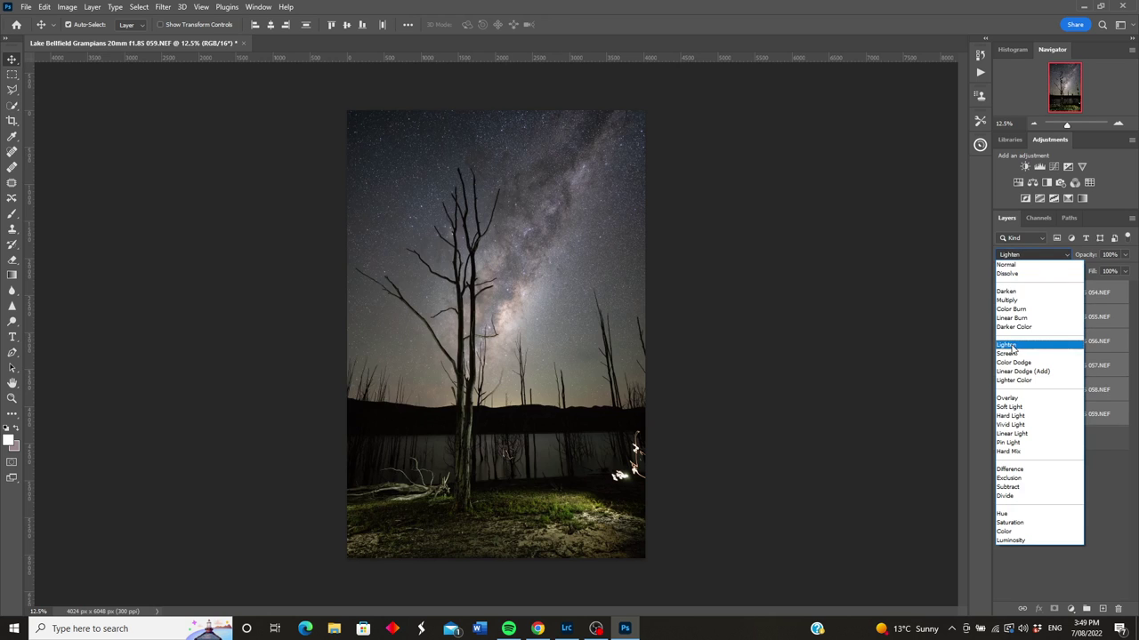
click(1011, 348)
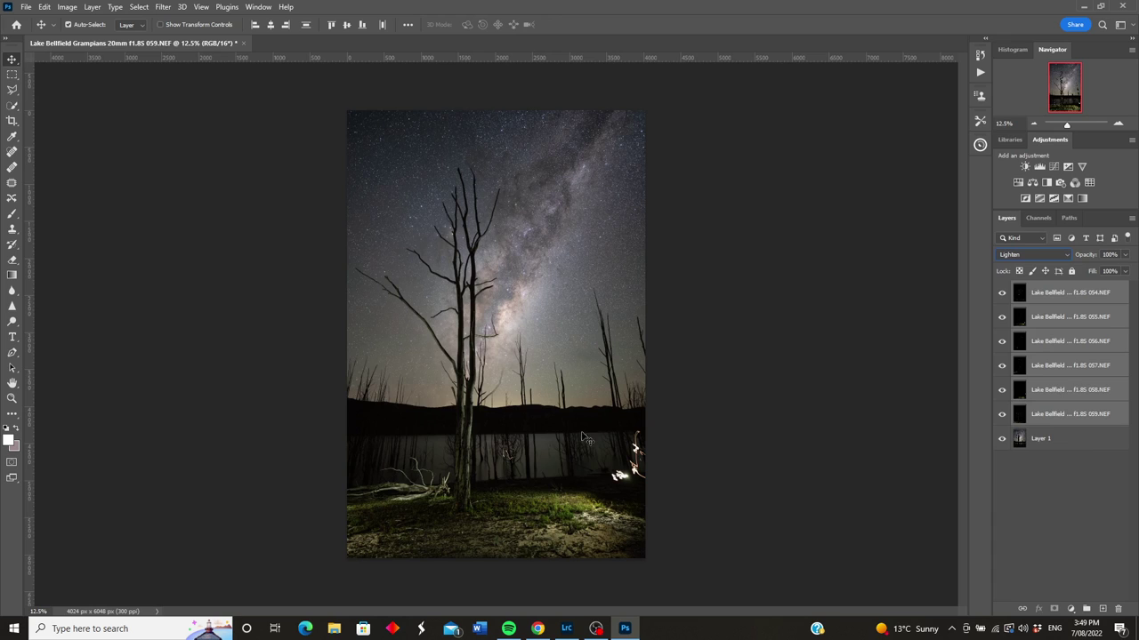
click(1019, 298)
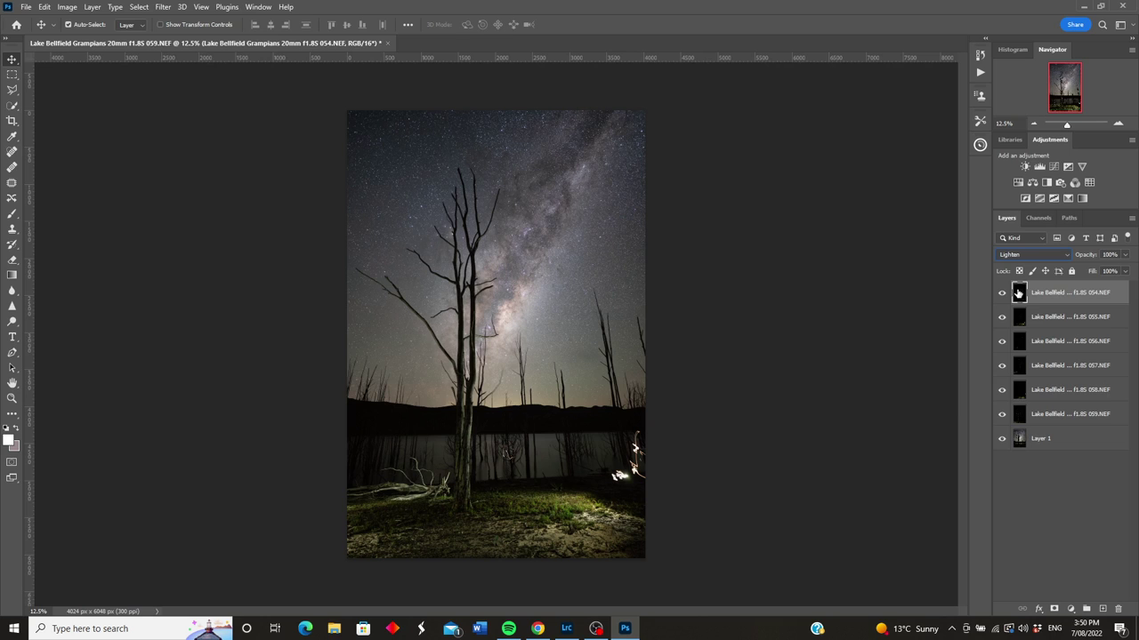
Step: Hide layers 055–059 and lower the Milky Way Layer 1 opacity to 47%
drag(1003, 319, 1004, 414)
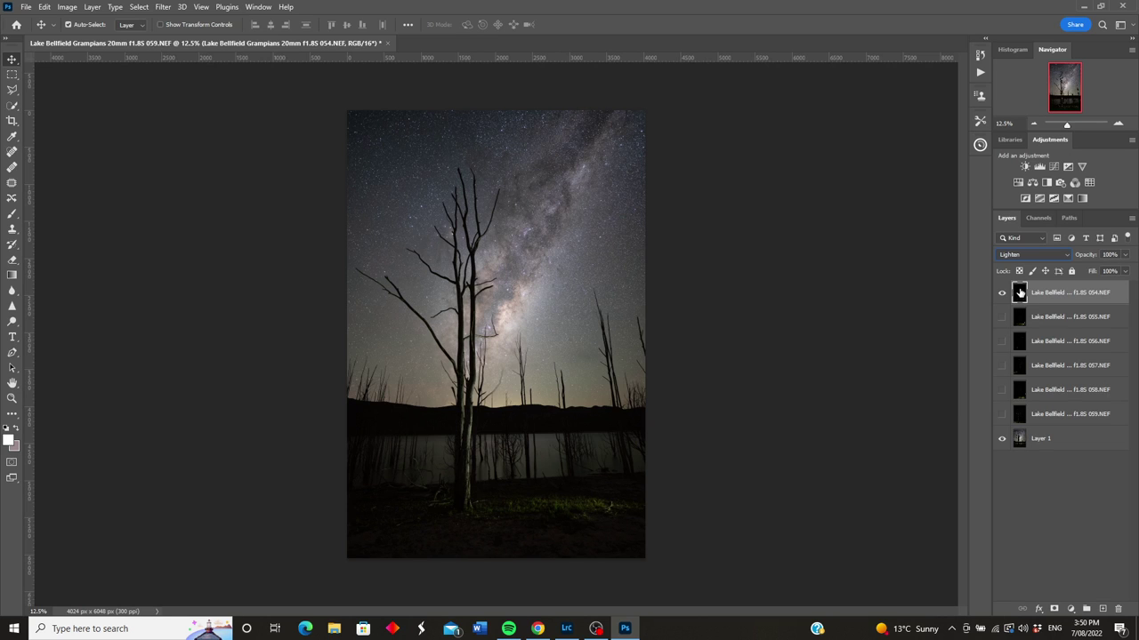
click(1001, 441)
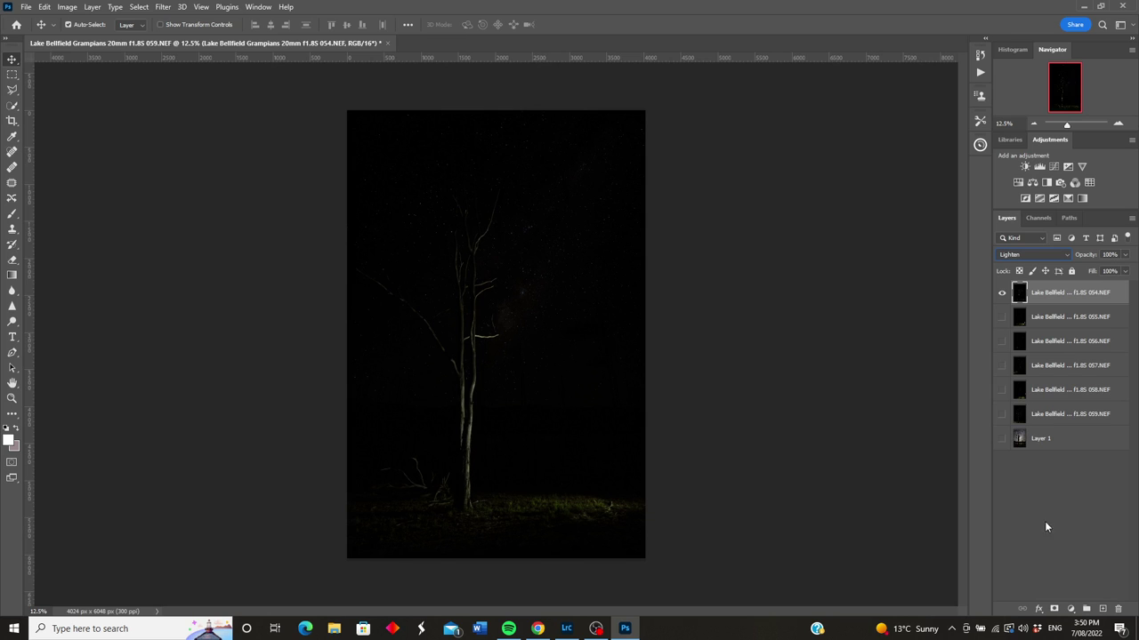
click(1001, 439)
click(1020, 441)
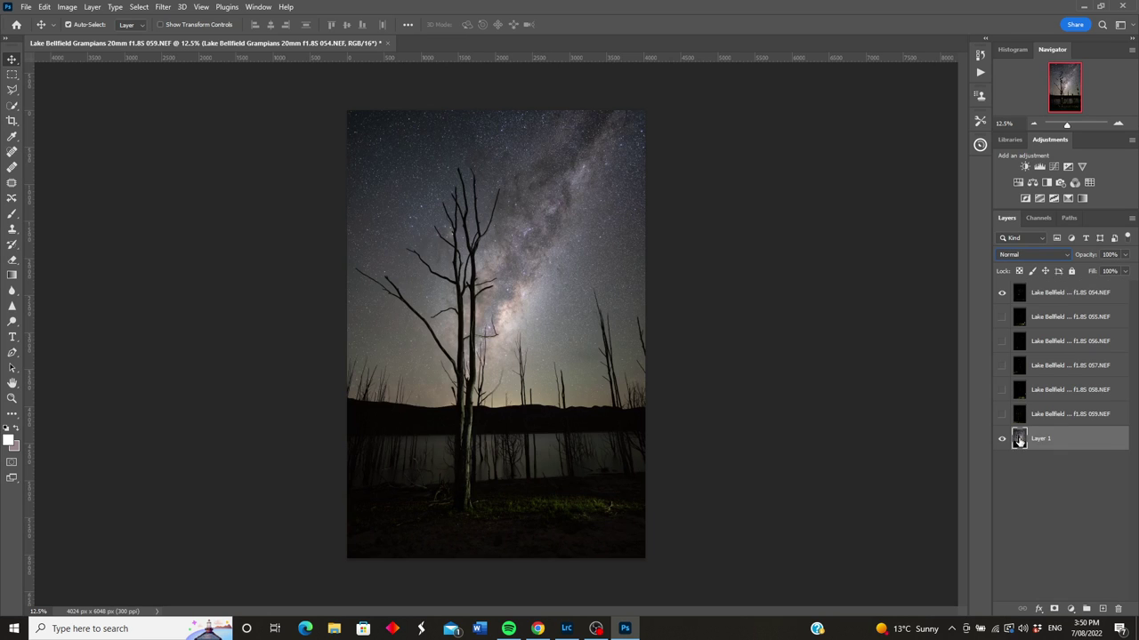
click(1124, 255)
drag(1127, 271, 1096, 271)
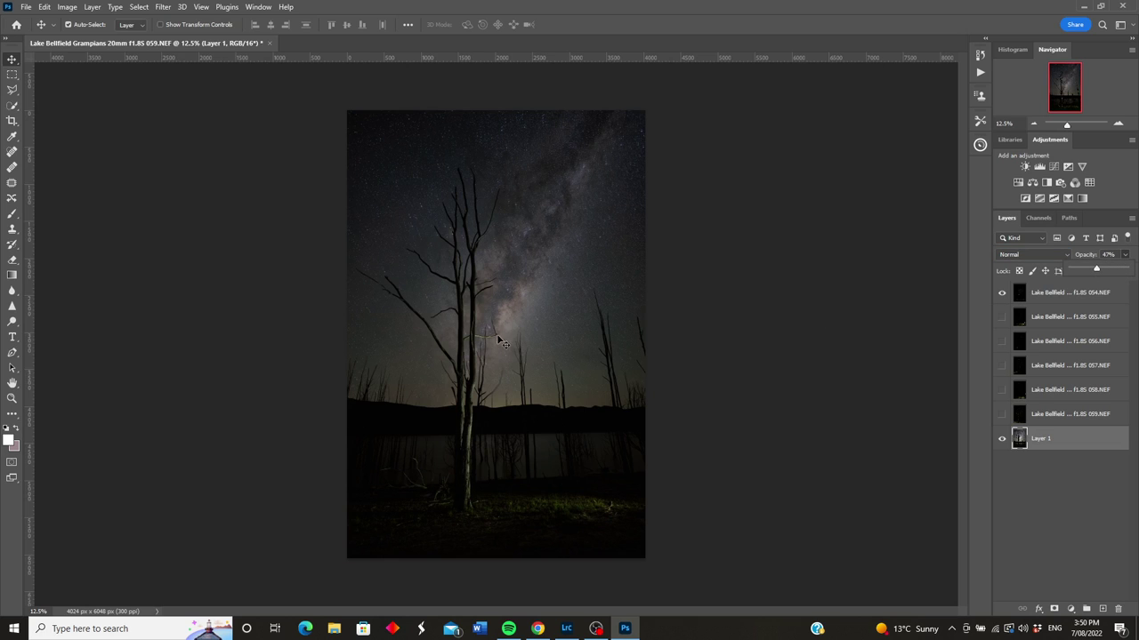
click(1020, 293)
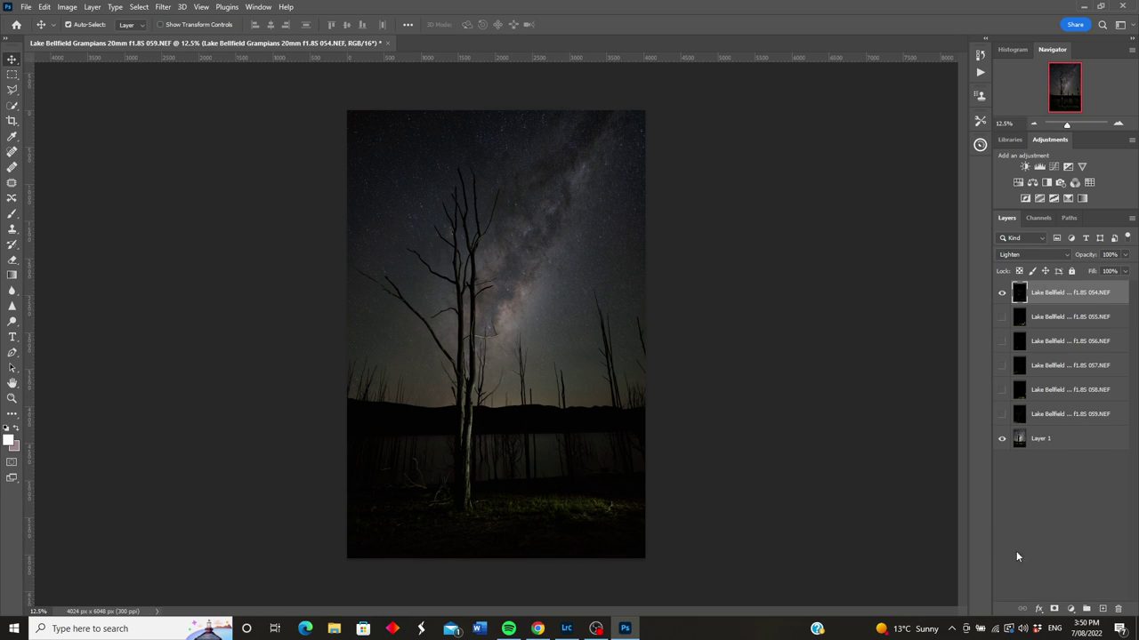
Step: Add a white layer mask to the 054 layer and switch to the Brush tool
click(1054, 609)
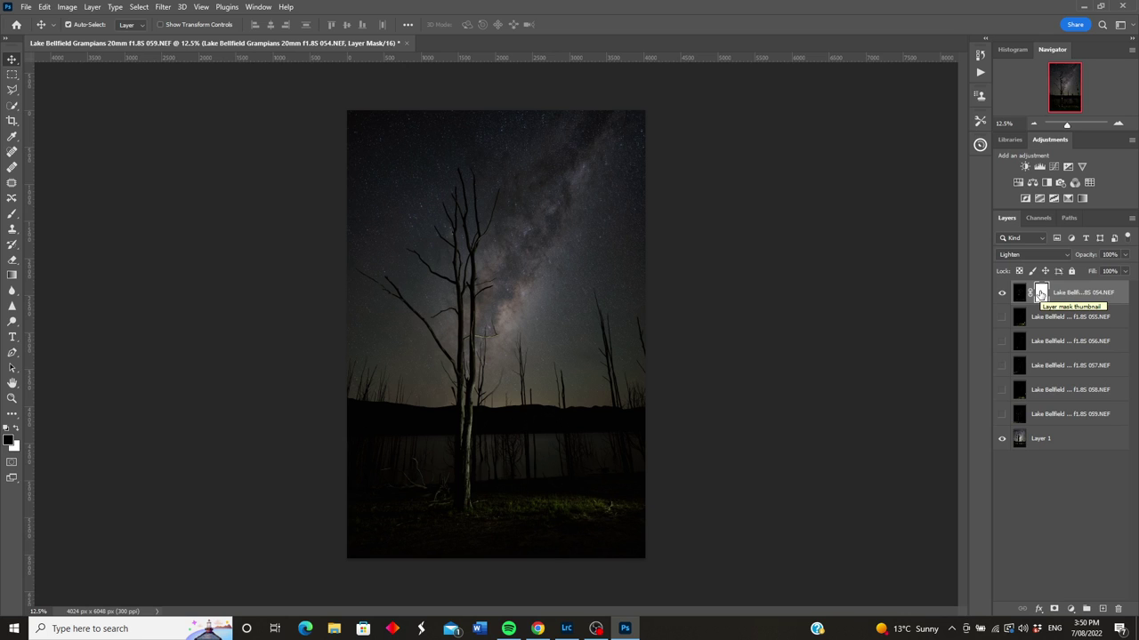
click(12, 217)
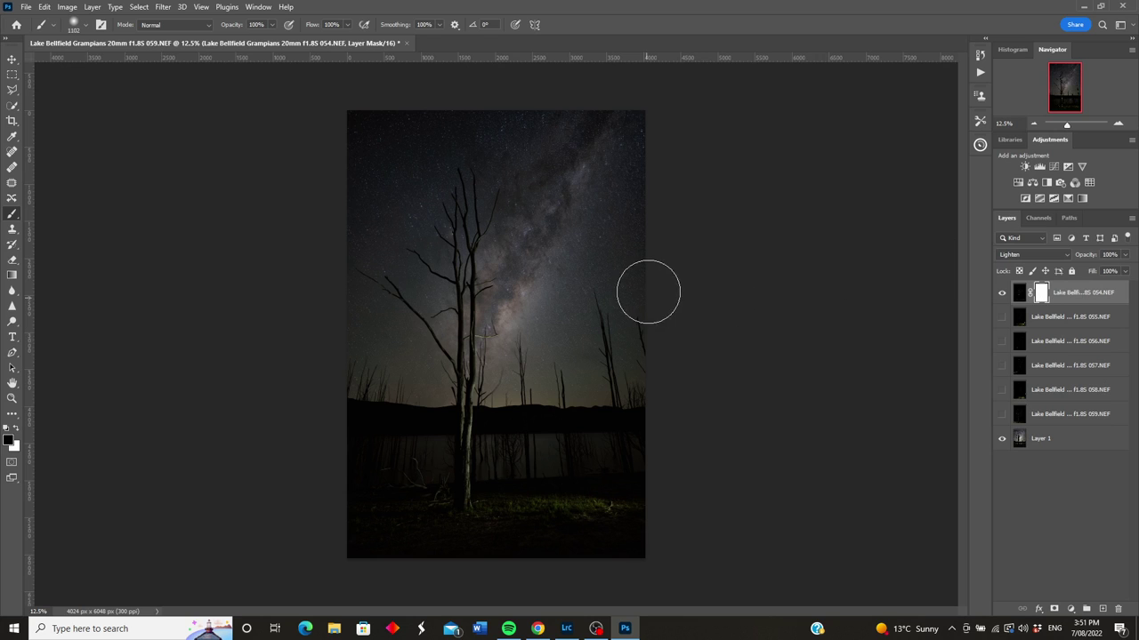
Step: With a Hard Round brush, paint black over the top-right sky on the 054 layer mask
click(87, 27)
click(89, 172)
mouse_move(641, 145)
mouse_down()
mouse_move(618, 253)
mouse_move(567, 155)
mouse_move(566, 122)
mouse_move(340, 119)
mouse_move(328, 152)
mouse_move(335, 172)
mouse_move(389, 175)
mouse_move(360, 211)
mouse_up()
mouse_move(605, 234)
mouse_down()
mouse_move(649, 261)
mouse_move(622, 254)
mouse_up()
mouse_move(555, 239)
mouse_down()
mouse_move(548, 153)
mouse_move(563, 138)
mouse_move(581, 237)
mouse_move(546, 247)
mouse_up()
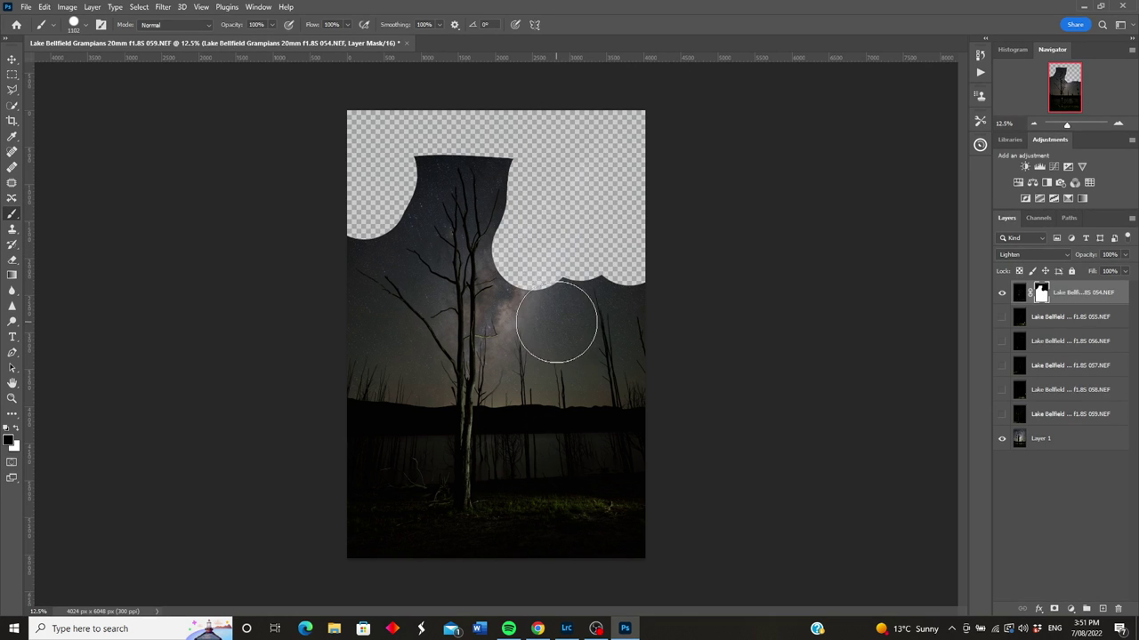
Step: Shrink the brush to 700, then 300, and mask the sky left and right of the tree and across the top
key(bracketleft)
key(bracketleft)
key(bracketleft)
key(bracketleft)
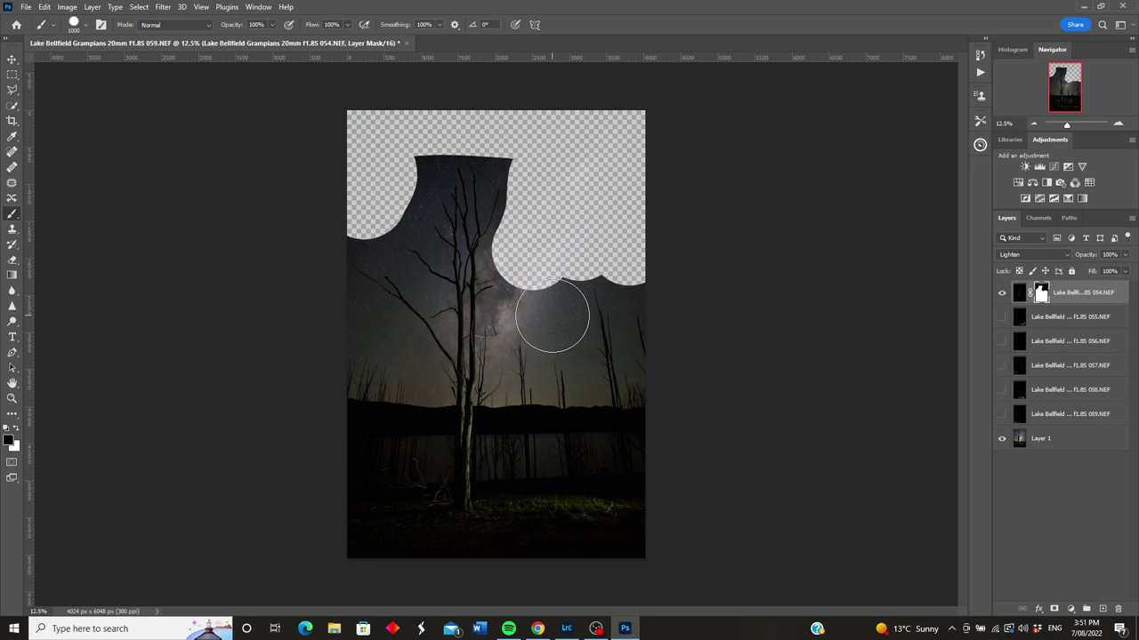
mouse_move(556, 317)
mouse_down()
mouse_move(555, 255)
mouse_move(530, 299)
mouse_move(563, 308)
mouse_move(560, 331)
mouse_move(566, 267)
mouse_move(562, 293)
mouse_move(621, 279)
mouse_move(617, 242)
mouse_up()
mouse_move(411, 214)
mouse_down()
mouse_move(360, 227)
mouse_move(311, 224)
mouse_up()
mouse_move(377, 332)
mouse_down()
mouse_move(374, 314)
mouse_move(320, 284)
mouse_up()
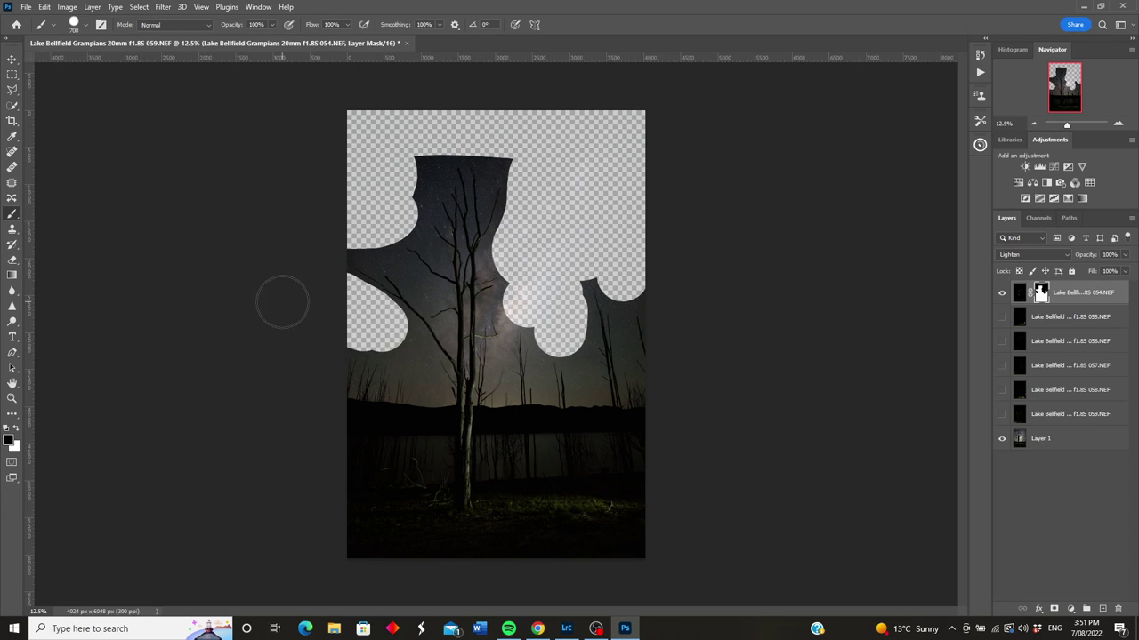
key(bracketleft)
key(bracketleft)
key(bracketleft)
key(bracketleft)
drag(1068, 128, 1063, 70)
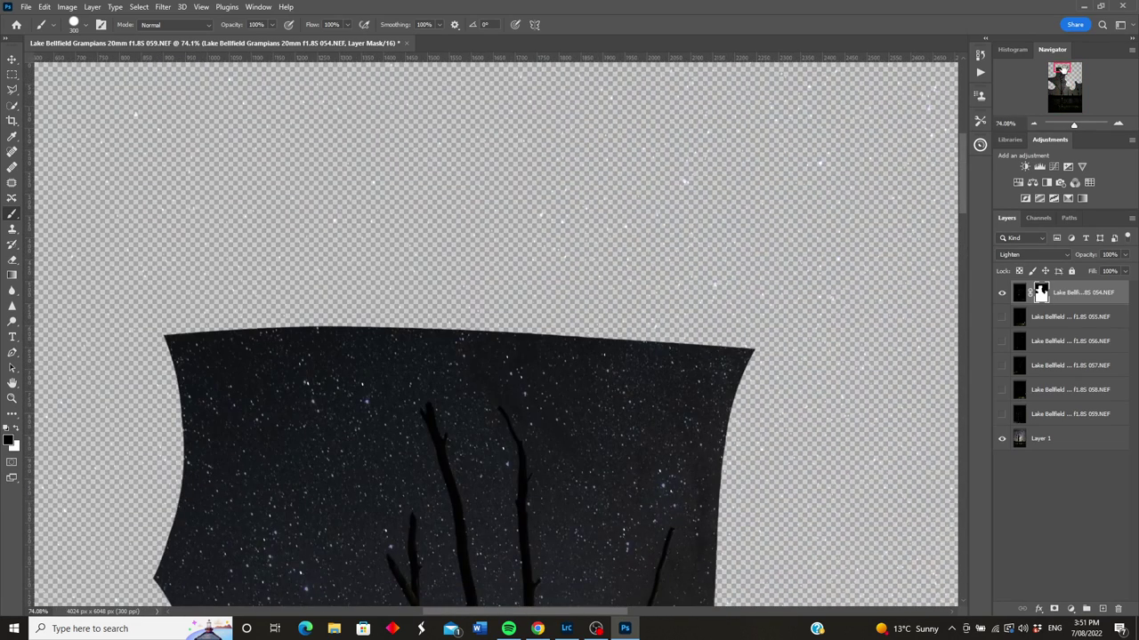
mouse_move(712, 394)
mouse_down()
mouse_move(718, 368)
mouse_move(640, 378)
mouse_up()
mouse_move(580, 327)
mouse_down()
mouse_move(382, 331)
mouse_move(297, 411)
mouse_move(280, 391)
mouse_up()
mouse_move(203, 399)
mouse_down()
mouse_move(205, 499)
mouse_move(179, 547)
mouse_move(245, 484)
mouse_move(356, 466)
mouse_move(286, 492)
mouse_move(264, 517)
mouse_move(344, 407)
mouse_up()
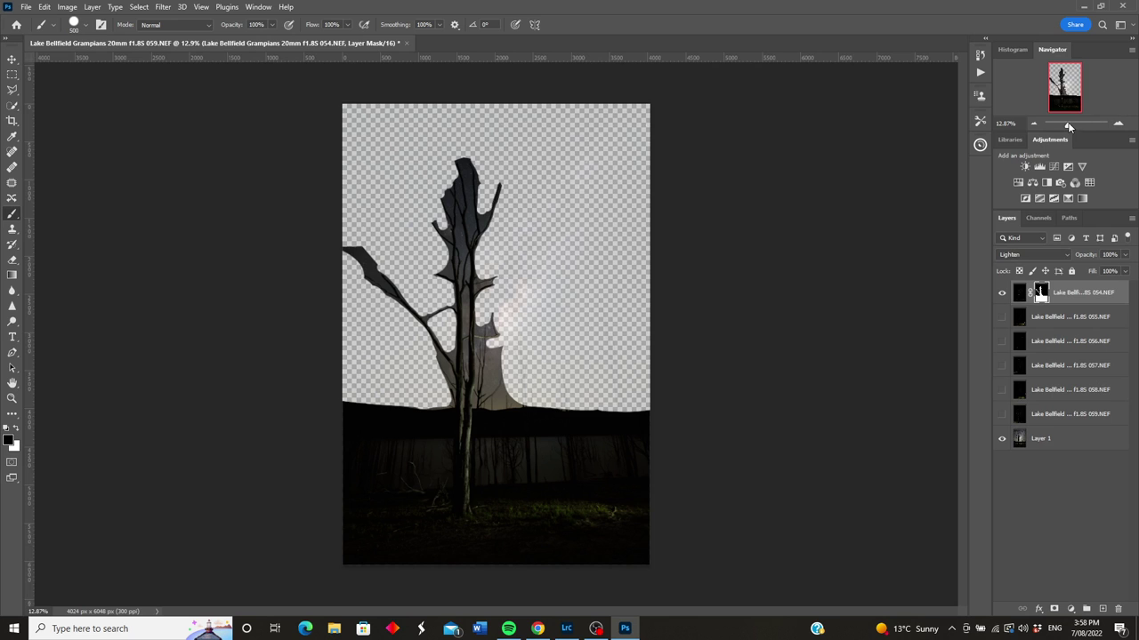
Step: Zoom in and touch up the 054 mask near the tree base, trunk and treetop with a smaller brush
drag(1068, 129, 1070, 130)
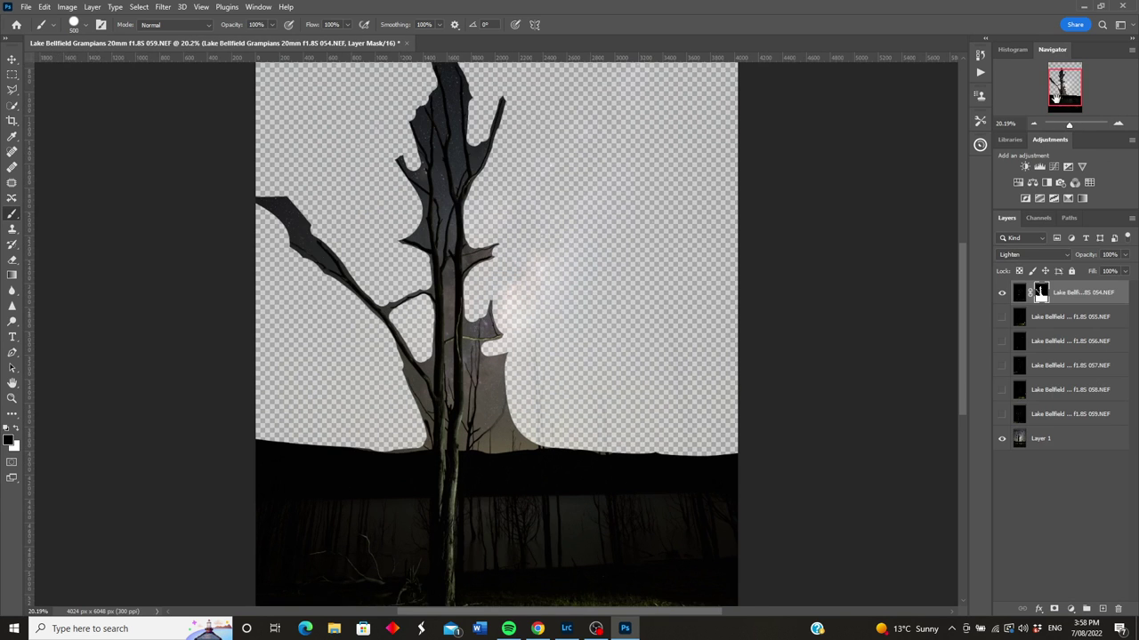
click(1060, 89)
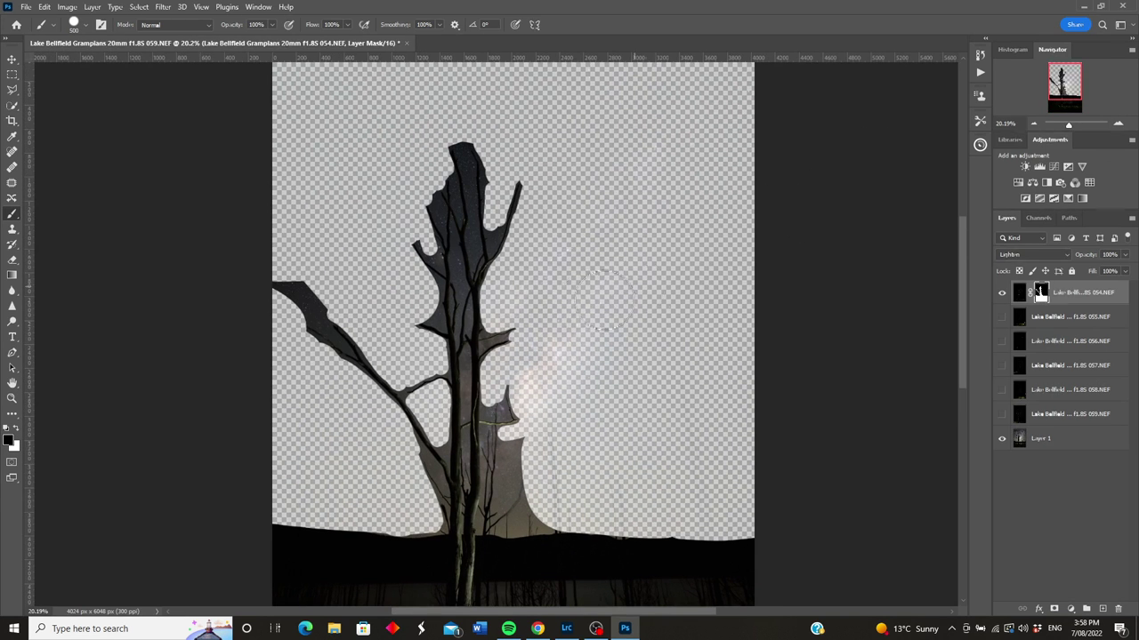
drag(501, 450, 526, 452)
key(bracketleft)
key(bracketleft)
key(bracketleft)
key(bracketleft)
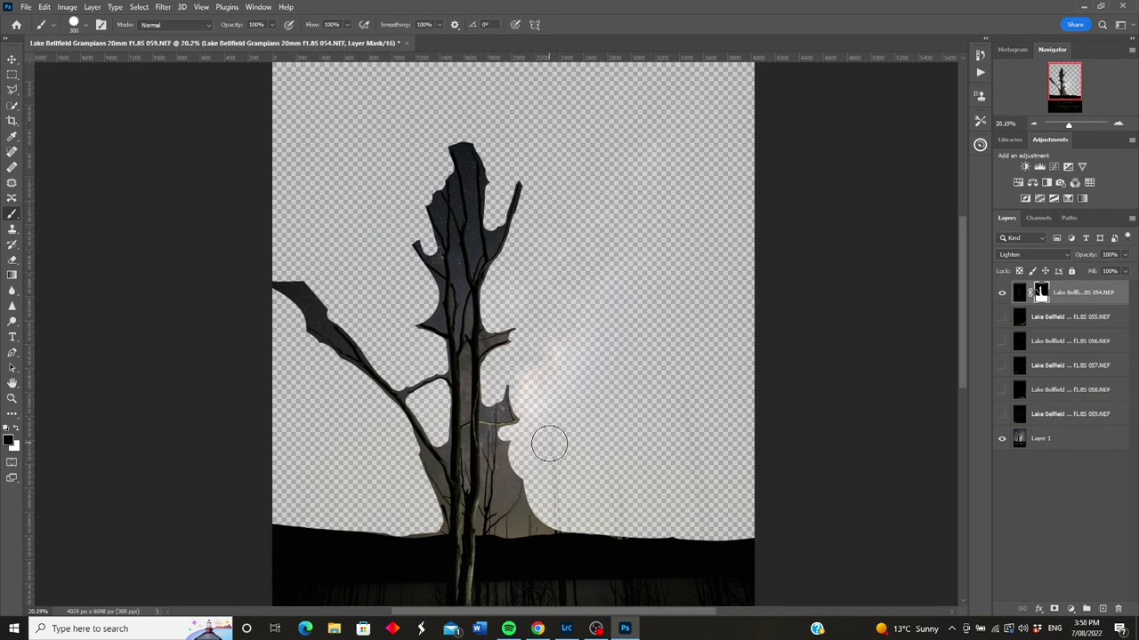
drag(506, 487, 507, 442)
click(456, 264)
drag(465, 163, 460, 151)
Step: Raise the Milky Way Layer 1 opacity back to 100% and zoom out to the whole image
click(1018, 436)
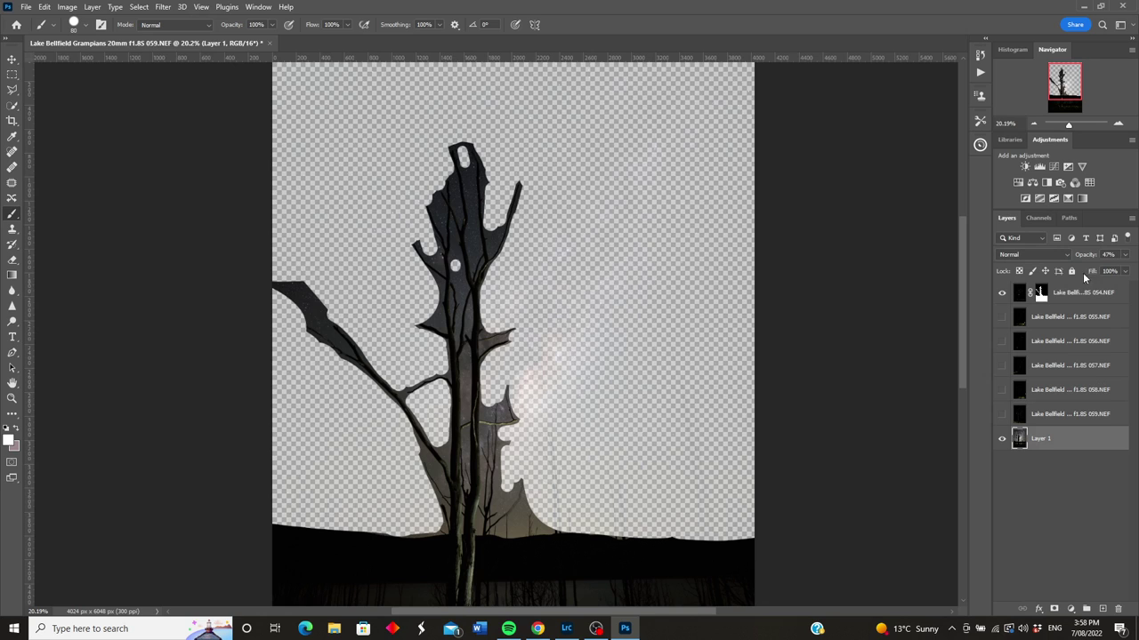
click(1126, 256)
drag(1101, 271, 1129, 270)
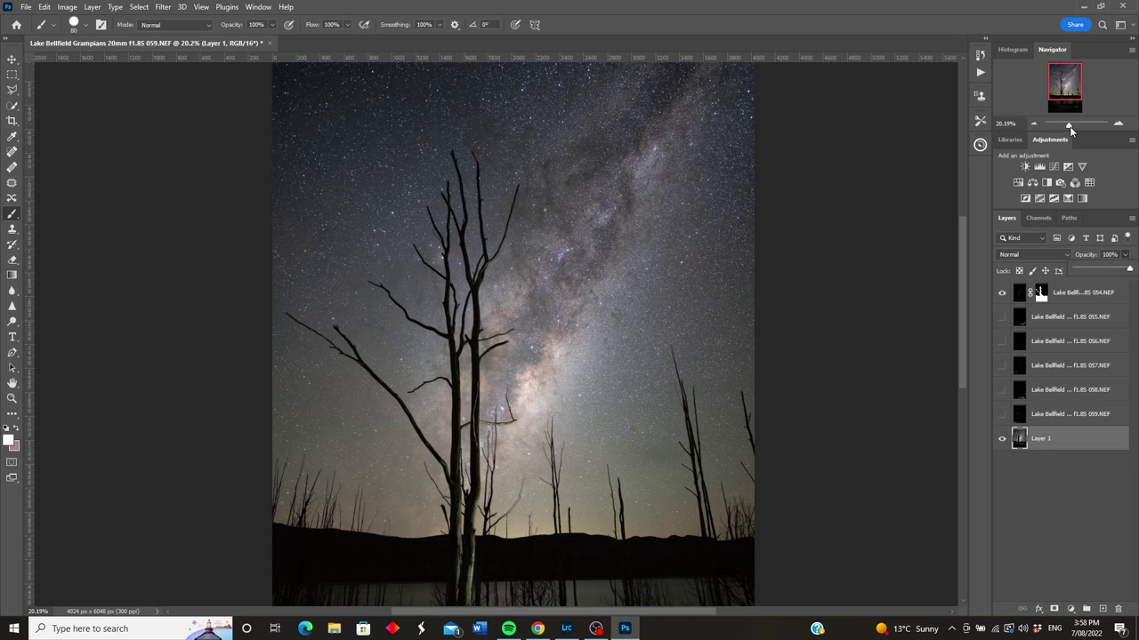
drag(1069, 125, 1068, 127)
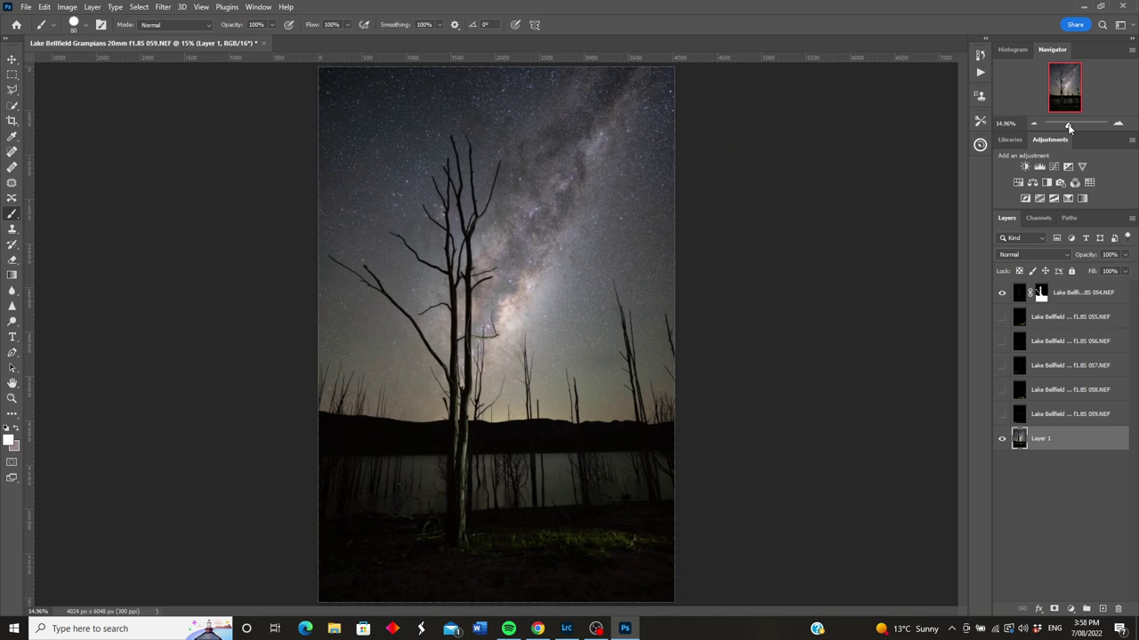
Step: Alt-copy layer 054's tree mask onto layers 055–057 and show layers 055 through 059
click(1001, 316)
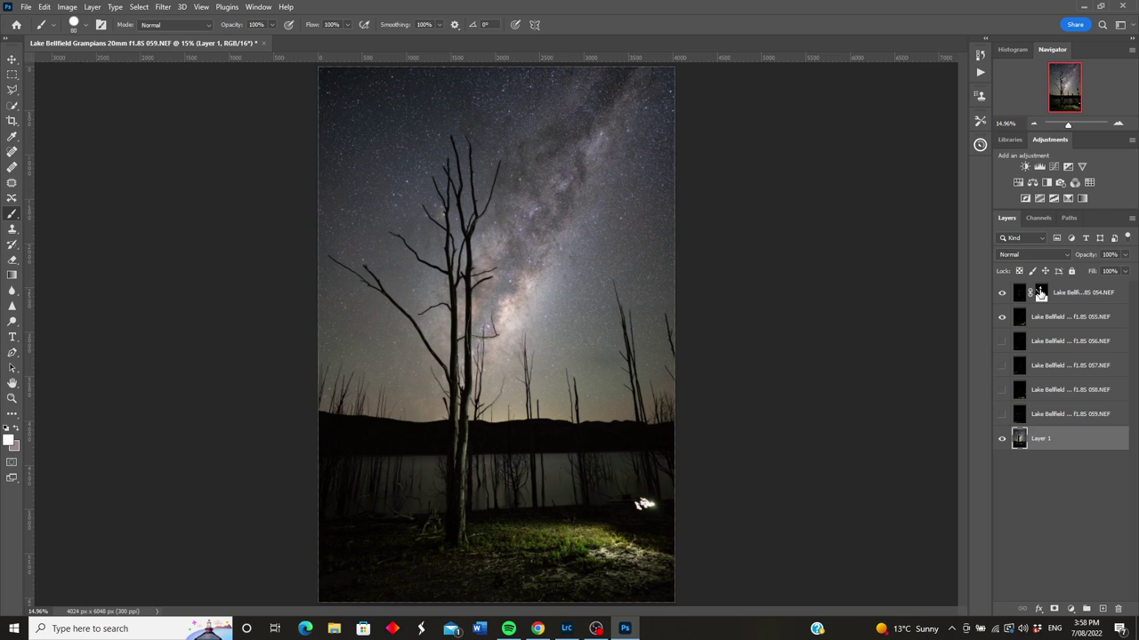
click(1042, 293)
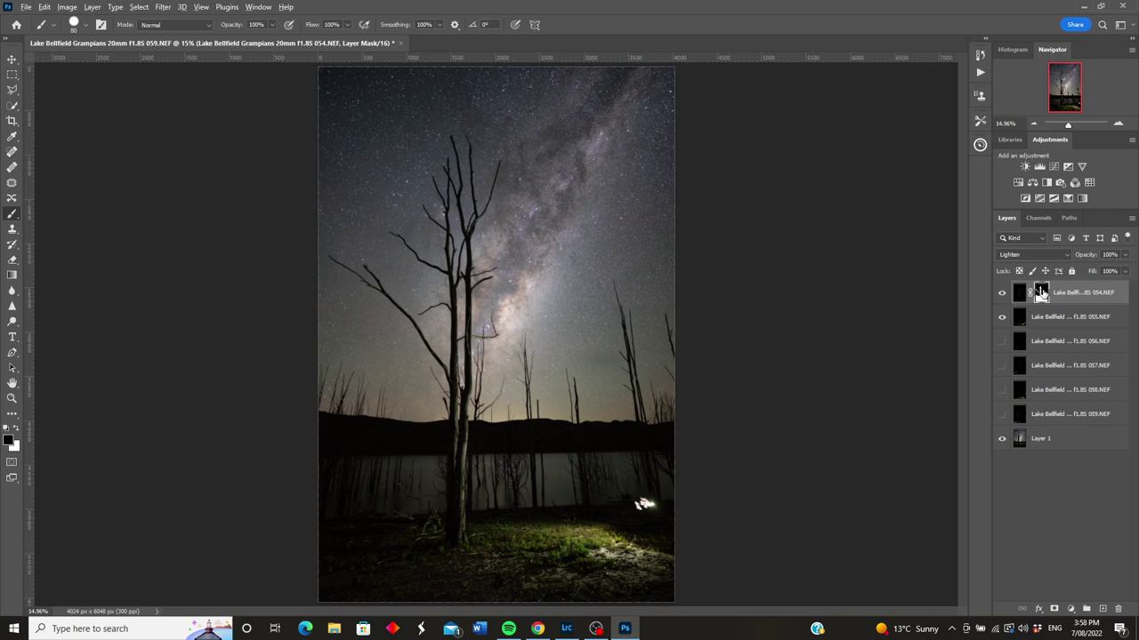
drag(1042, 293, 1040, 322)
click(1001, 342)
drag(1041, 318, 1042, 345)
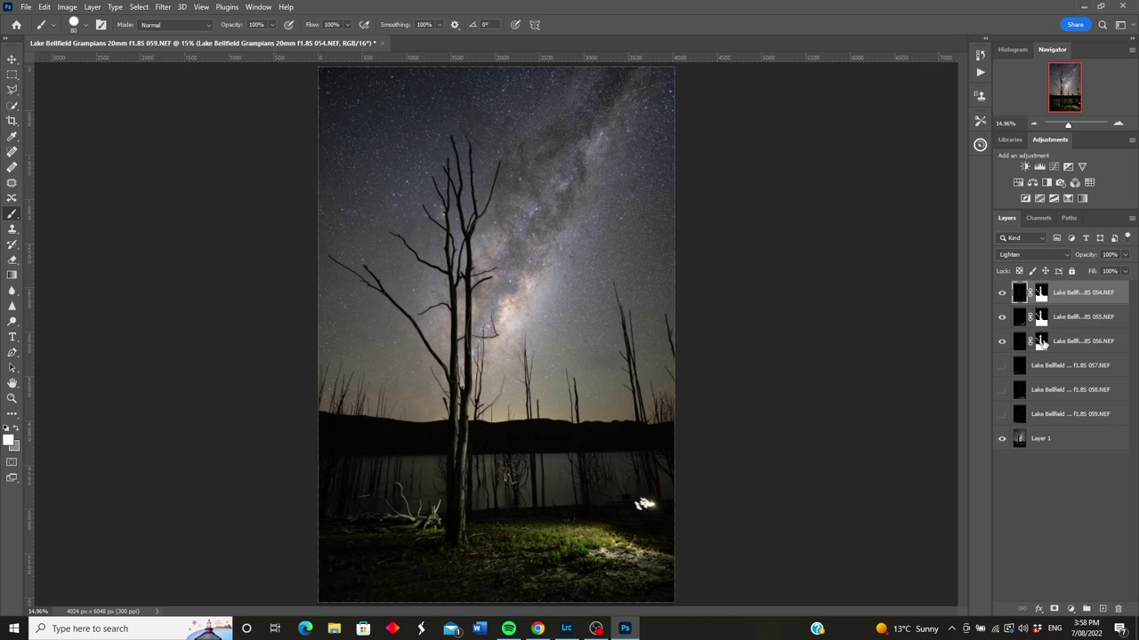
click(1000, 368)
drag(1042, 343, 1043, 419)
click(1001, 391)
click(1002, 414)
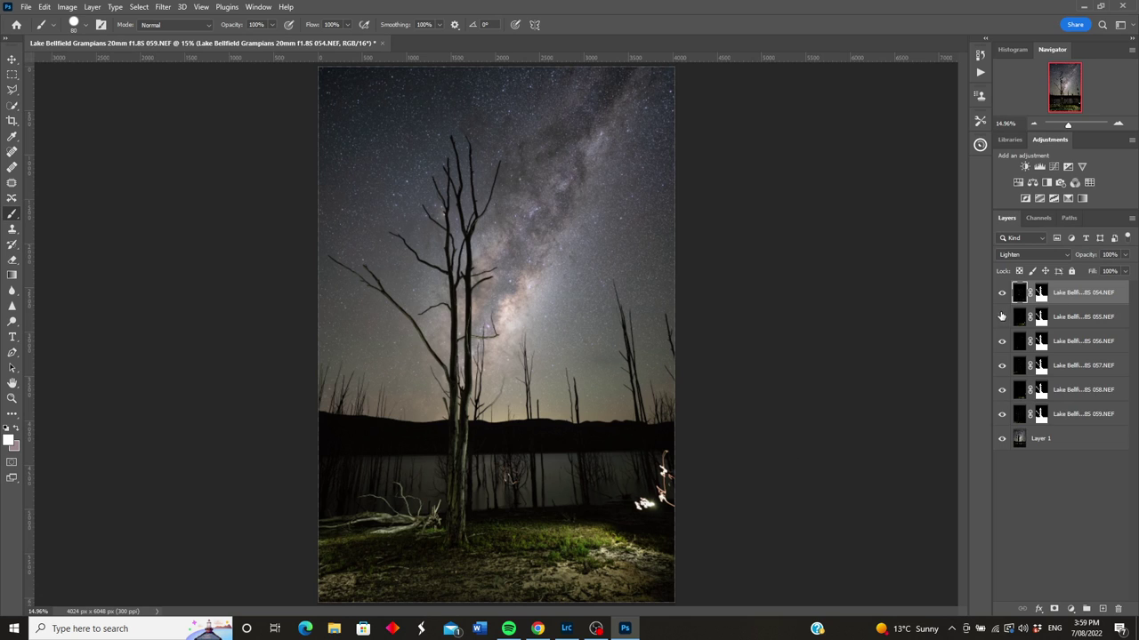
Step: Toggle layers 054–059 one by one to compare each, then hide layers 055 through 058
click(1002, 317)
click(1002, 316)
click(1002, 294)
click(1002, 295)
click(1003, 343)
click(1002, 342)
click(1003, 366)
click(1003, 365)
click(1002, 392)
click(1002, 392)
click(1003, 414)
click(1002, 414)
drag(1001, 319, 1001, 439)
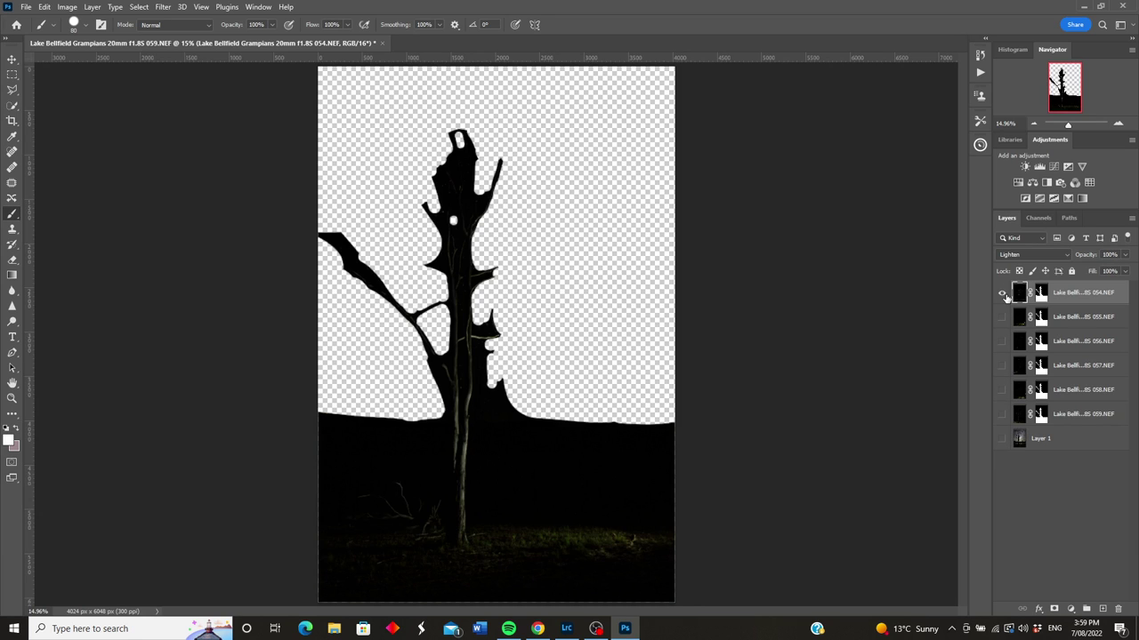
Step: Isolate layer 055 and paint out the lower-right bright patch with a 511 px Soft Round brush
click(1002, 316)
click(1002, 292)
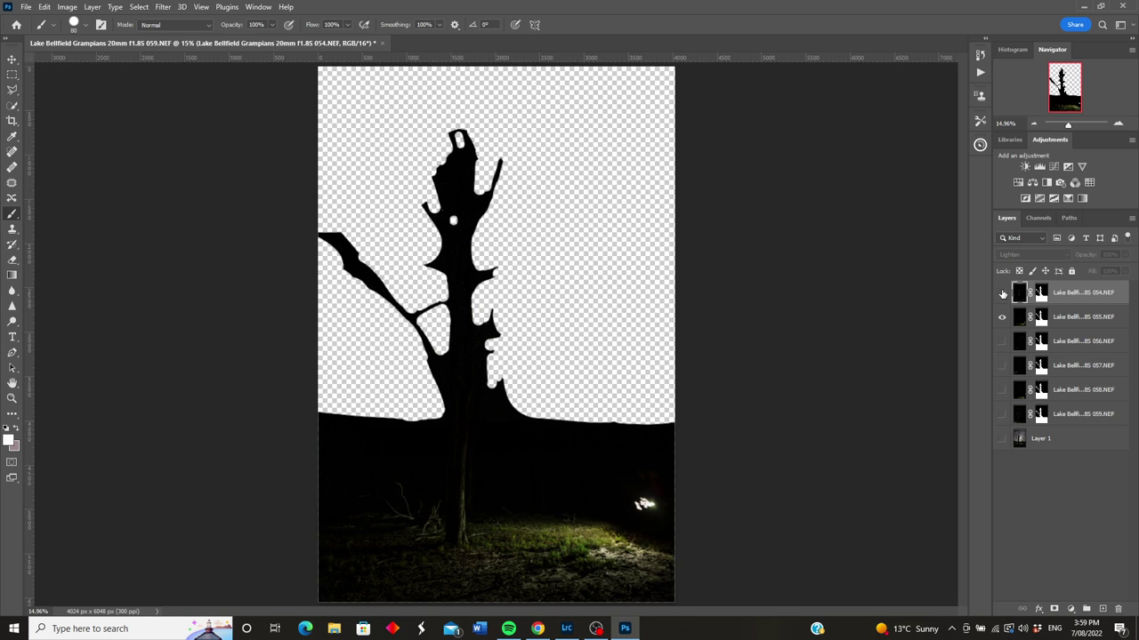
click(1042, 319)
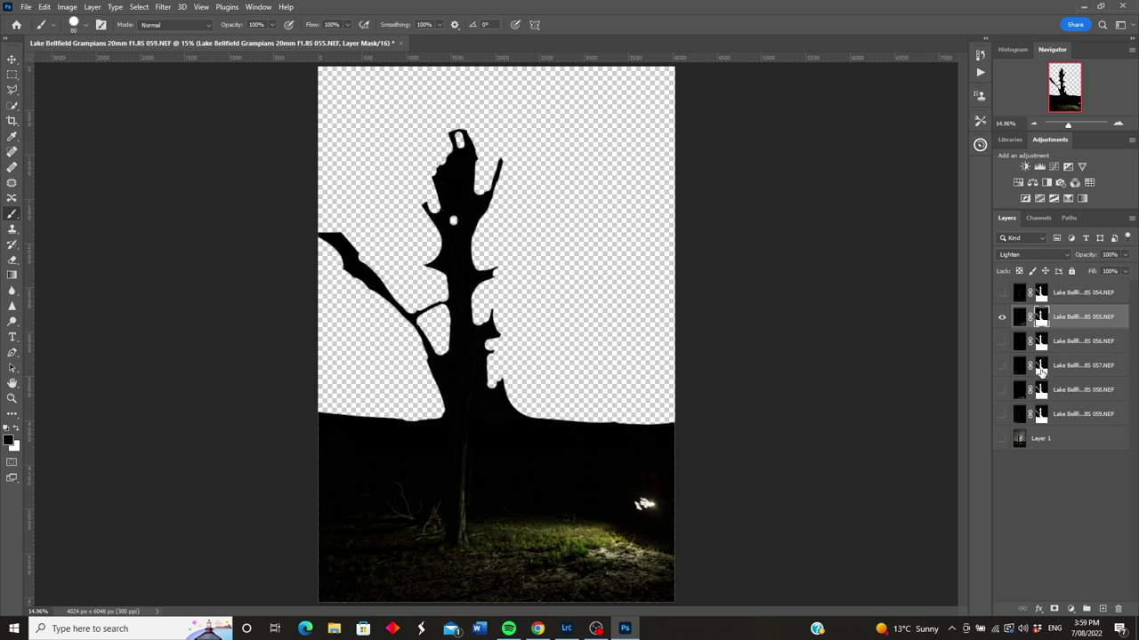
click(88, 26)
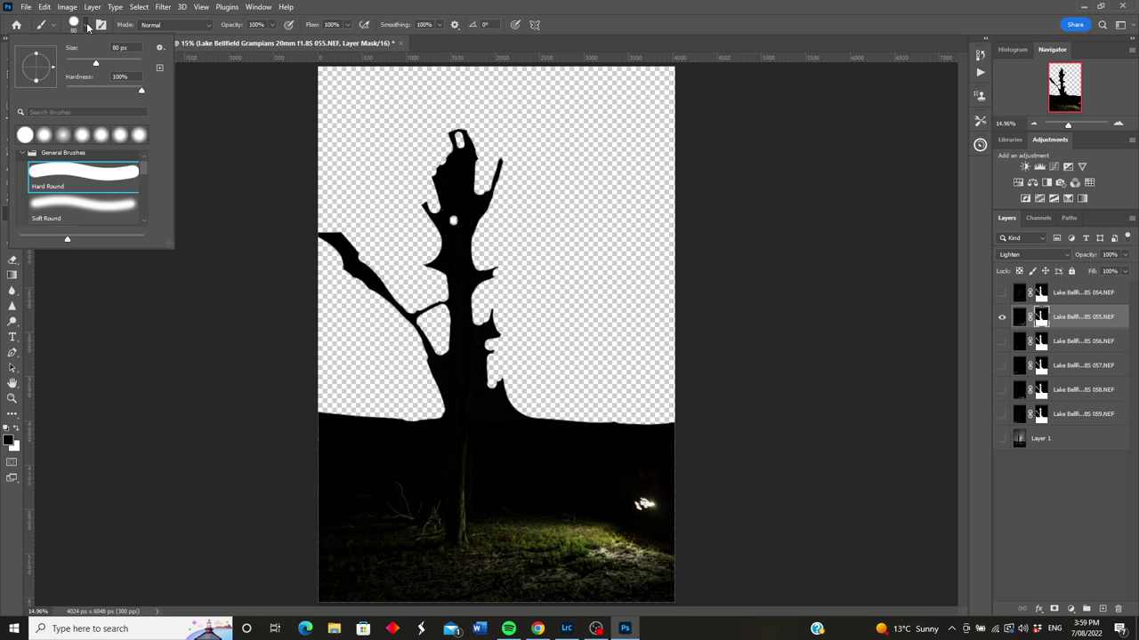
click(80, 206)
drag(97, 64, 103, 64)
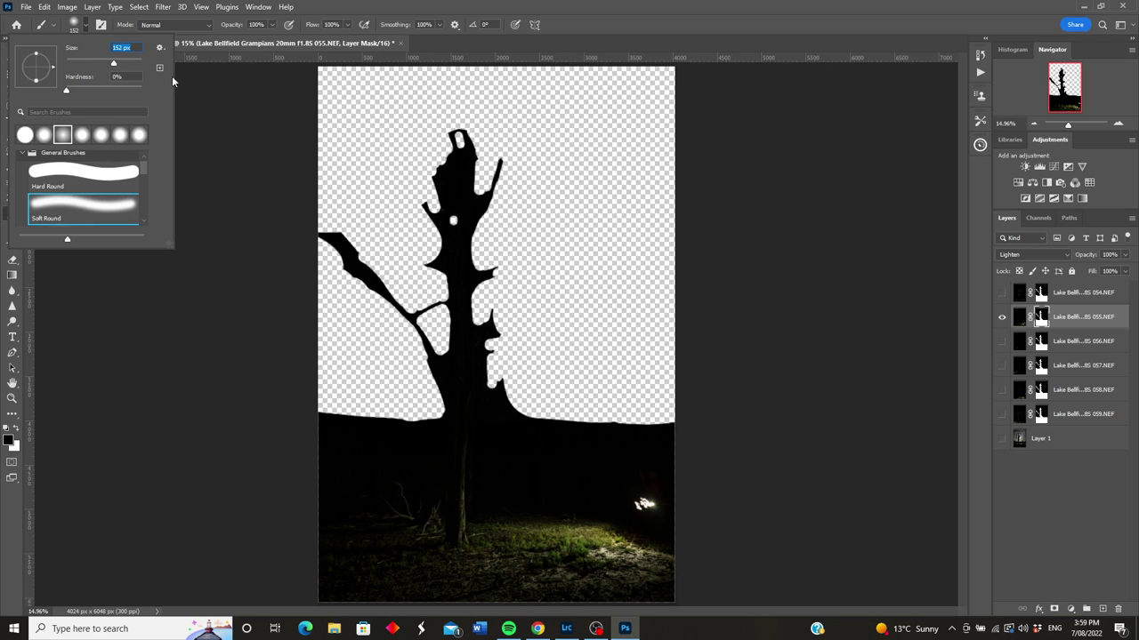
drag(114, 66, 135, 67)
click(646, 507)
mouse_move(647, 507)
mouse_down()
mouse_move(619, 462)
mouse_move(652, 486)
mouse_move(624, 443)
mouse_move(636, 461)
mouse_move(630, 486)
mouse_move(610, 467)
mouse_up()
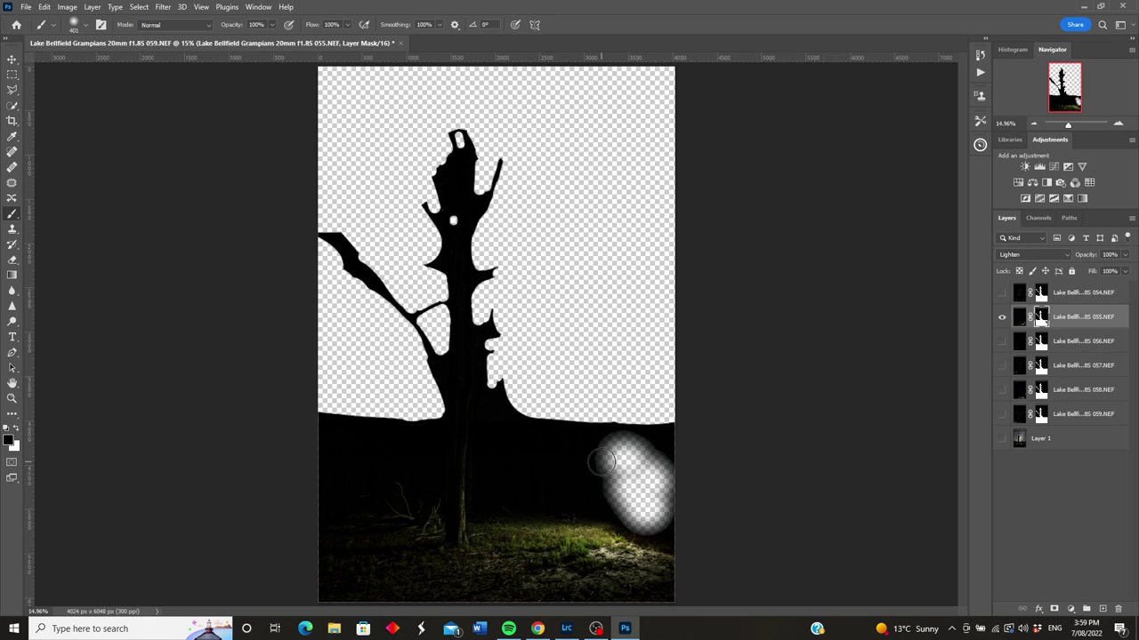
Step: Show layer 056 alone and paint black on its mask near the trunk base
click(1002, 342)
click(1002, 318)
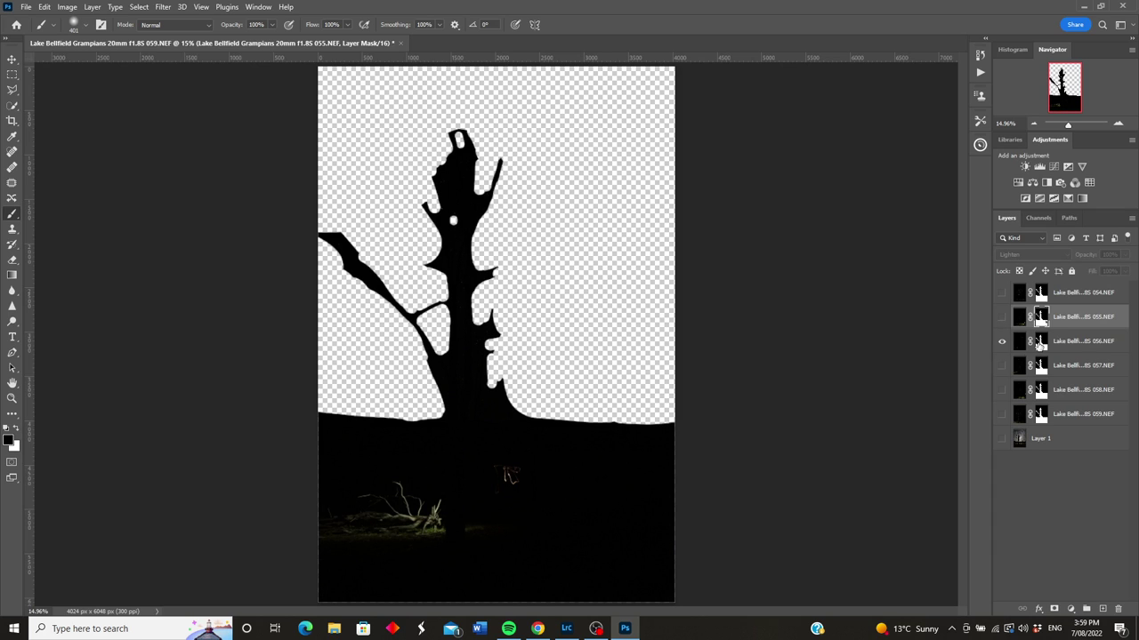
click(1041, 346)
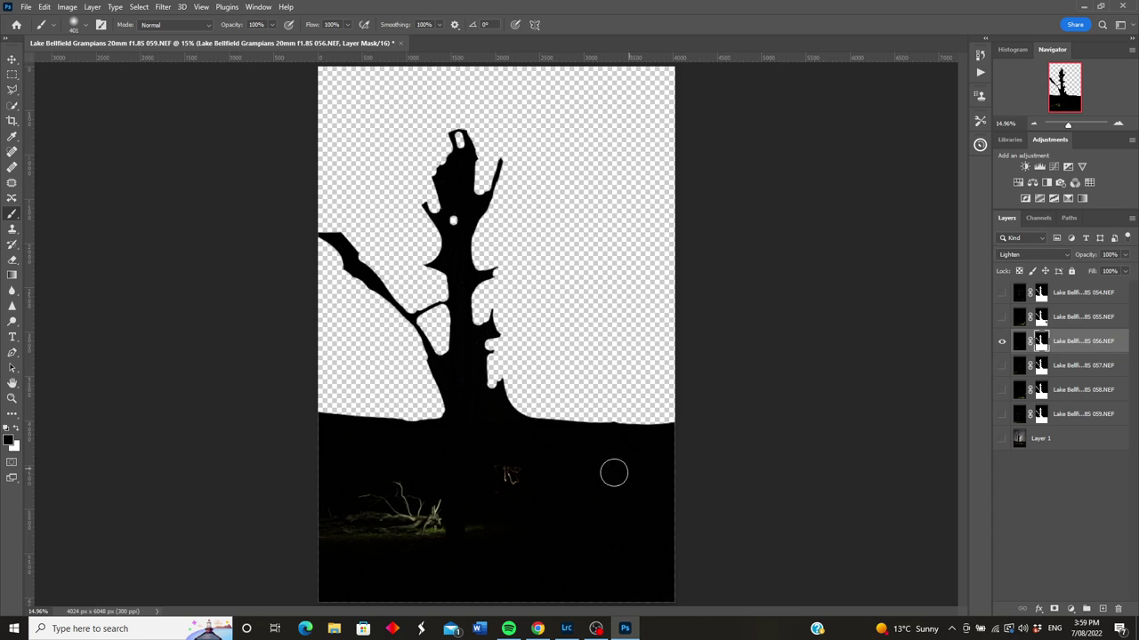
click(509, 473)
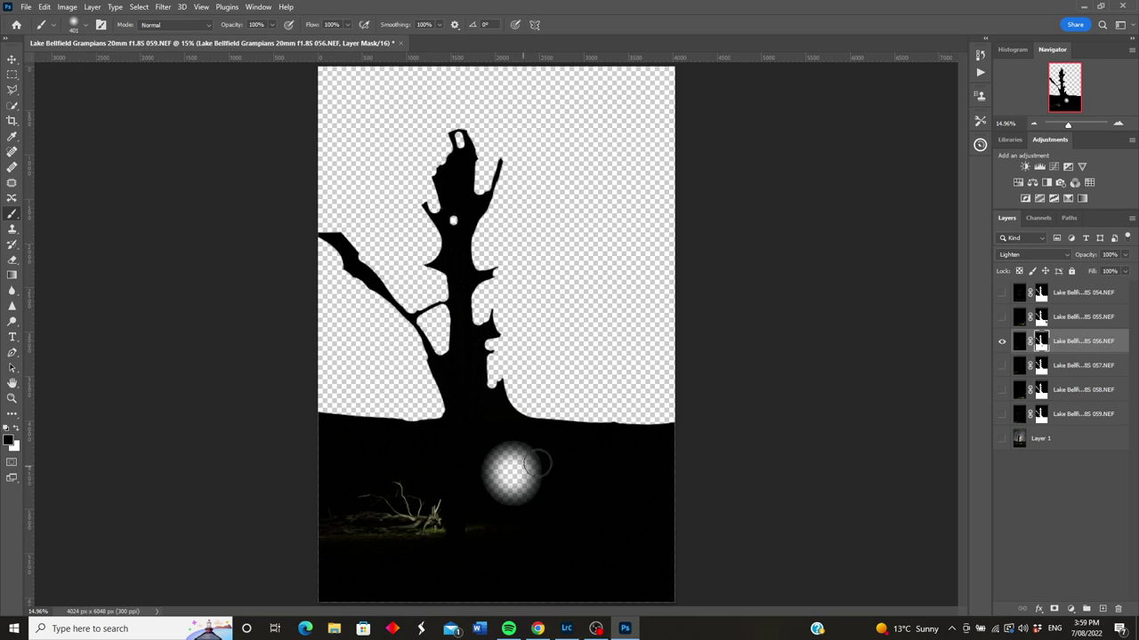
Step: Mask the right-edge light trail on layer 058, then show layers 057, 059 and Layer 1
click(1000, 366)
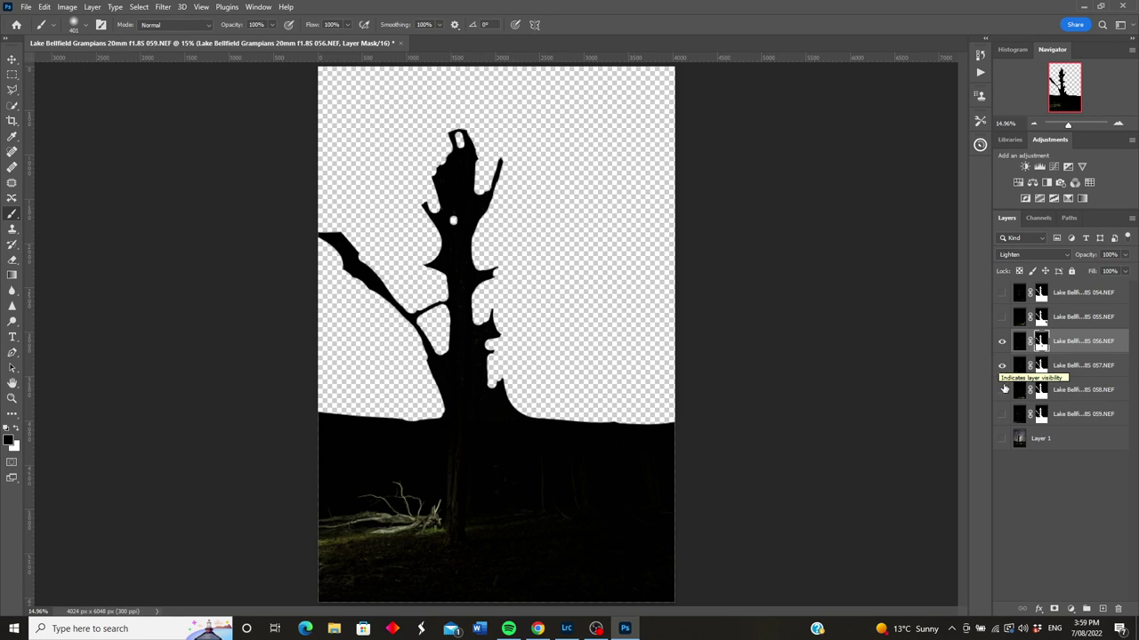
click(1001, 391)
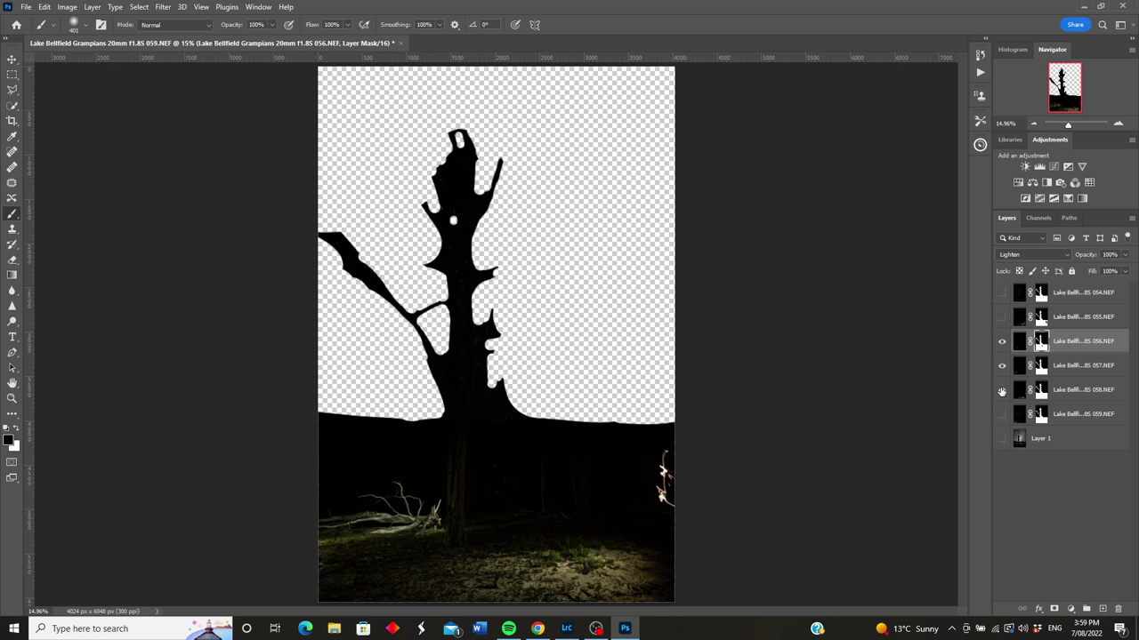
click(1041, 392)
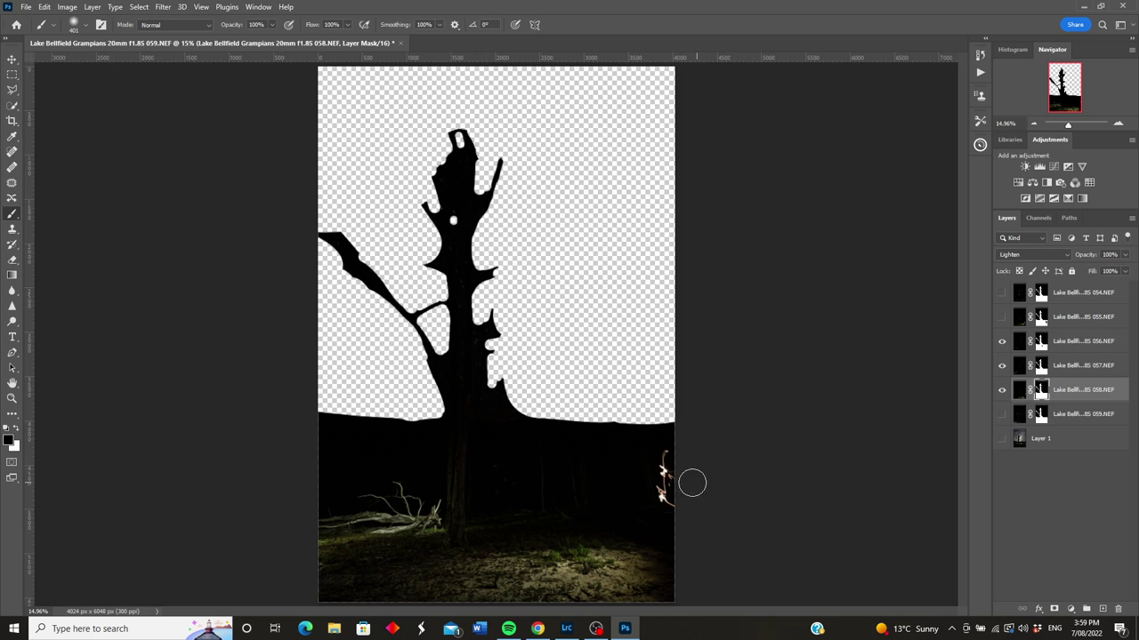
drag(662, 488, 664, 493)
click(1002, 415)
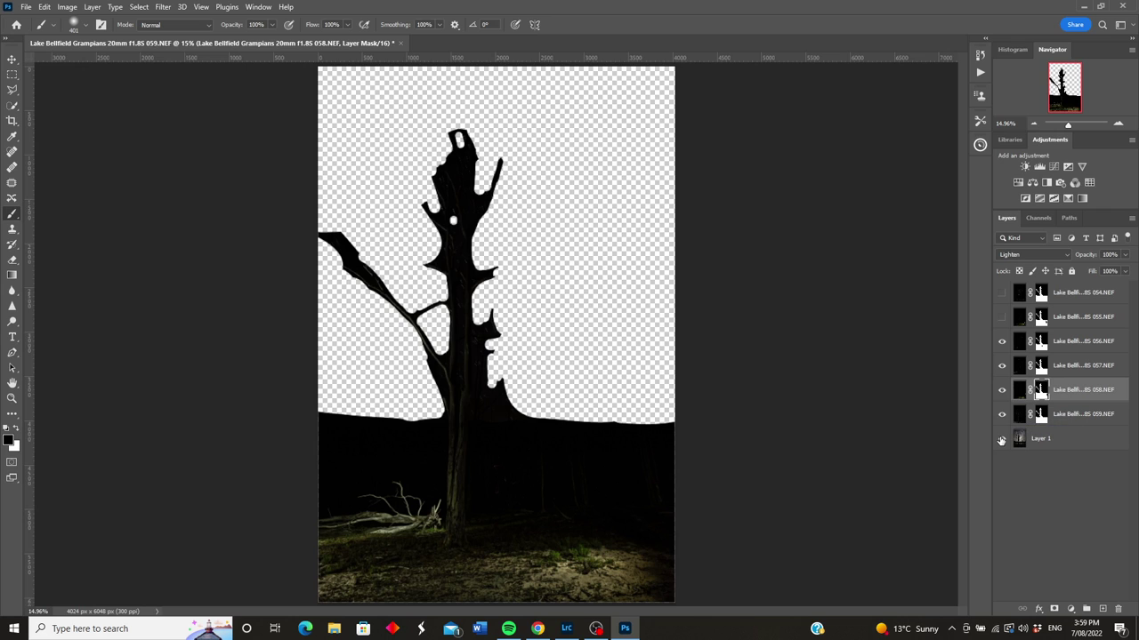
click(1002, 439)
click(1002, 317)
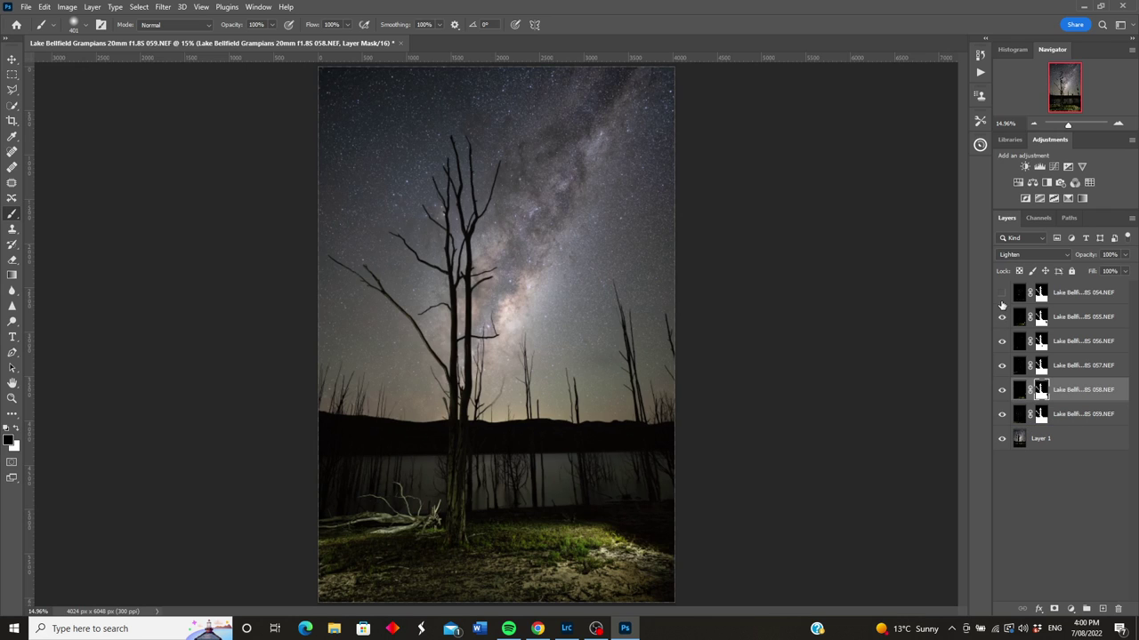
click(1002, 295)
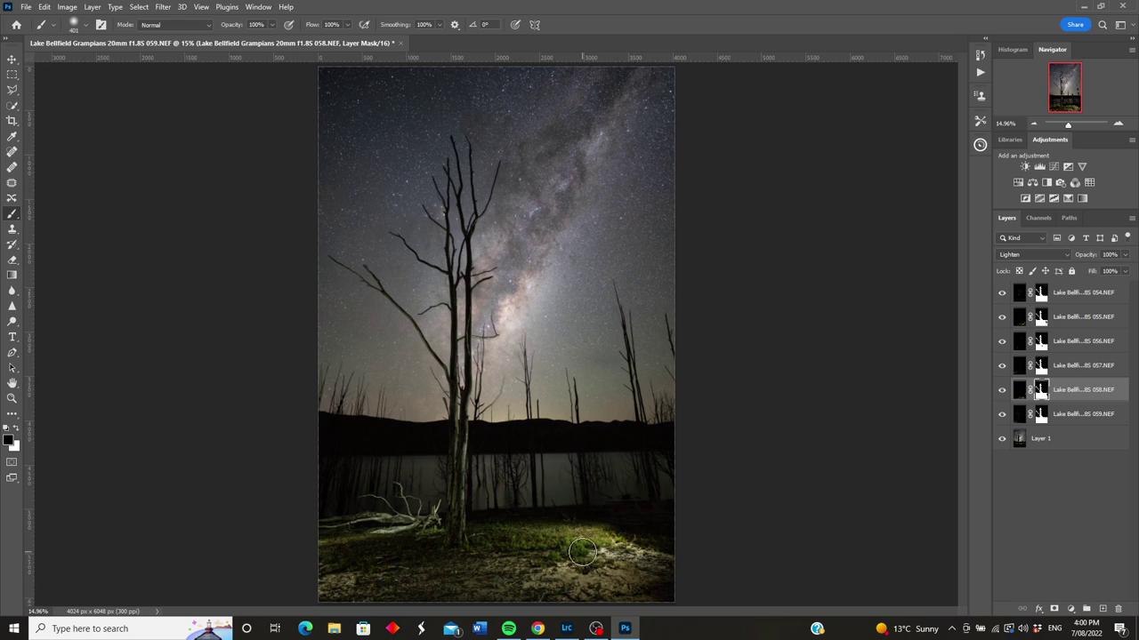
click(1001, 390)
click(1001, 392)
click(1001, 391)
click(1002, 415)
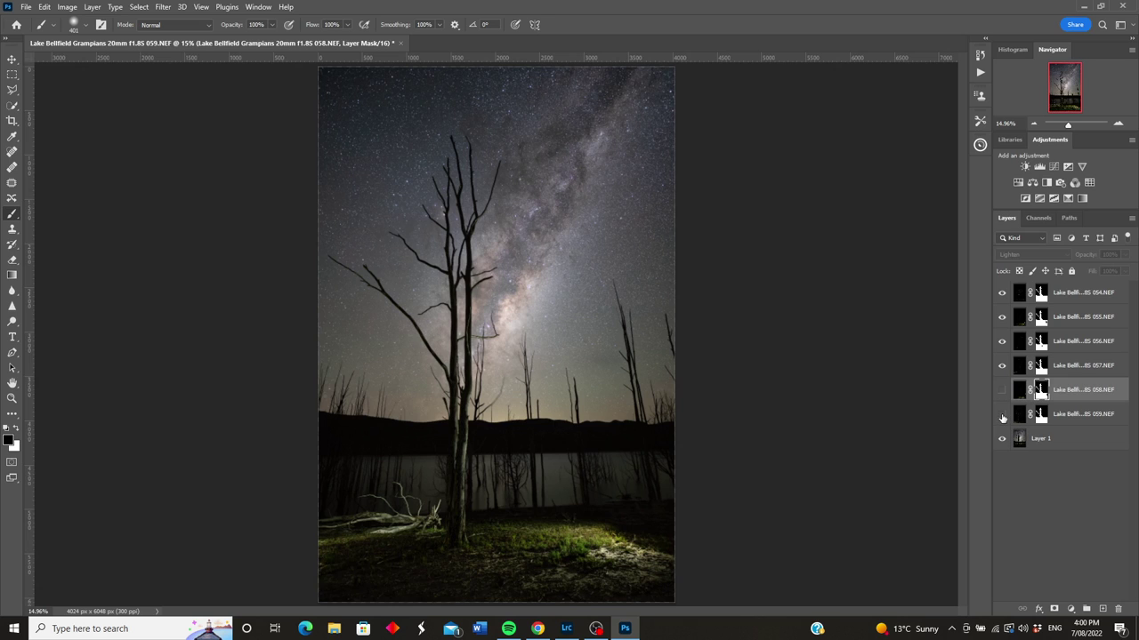
click(1001, 317)
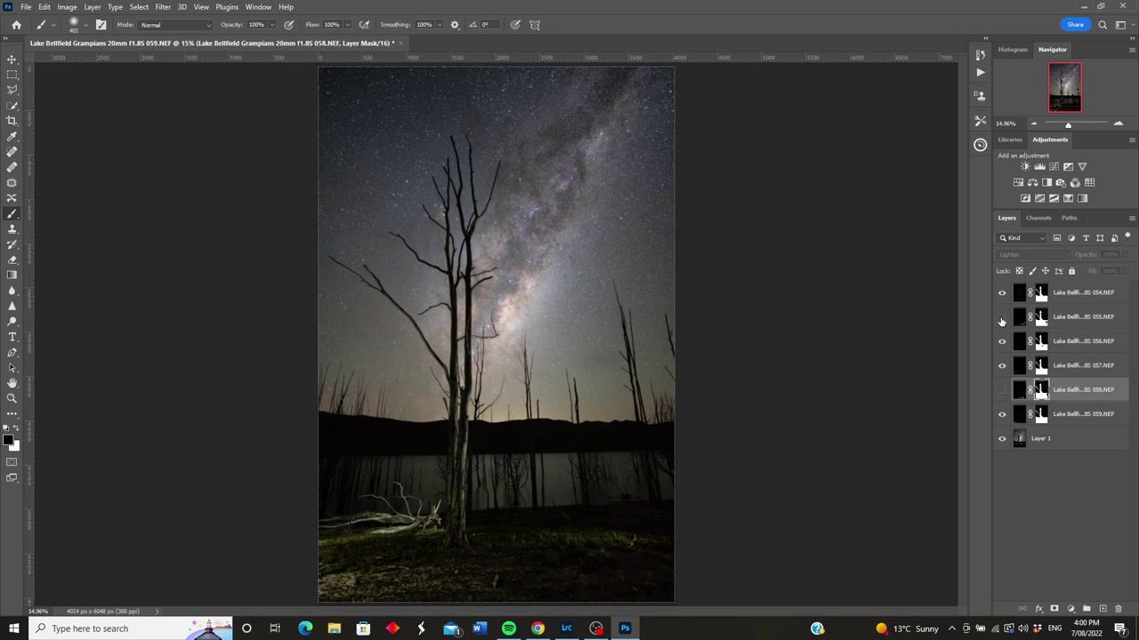
click(1002, 392)
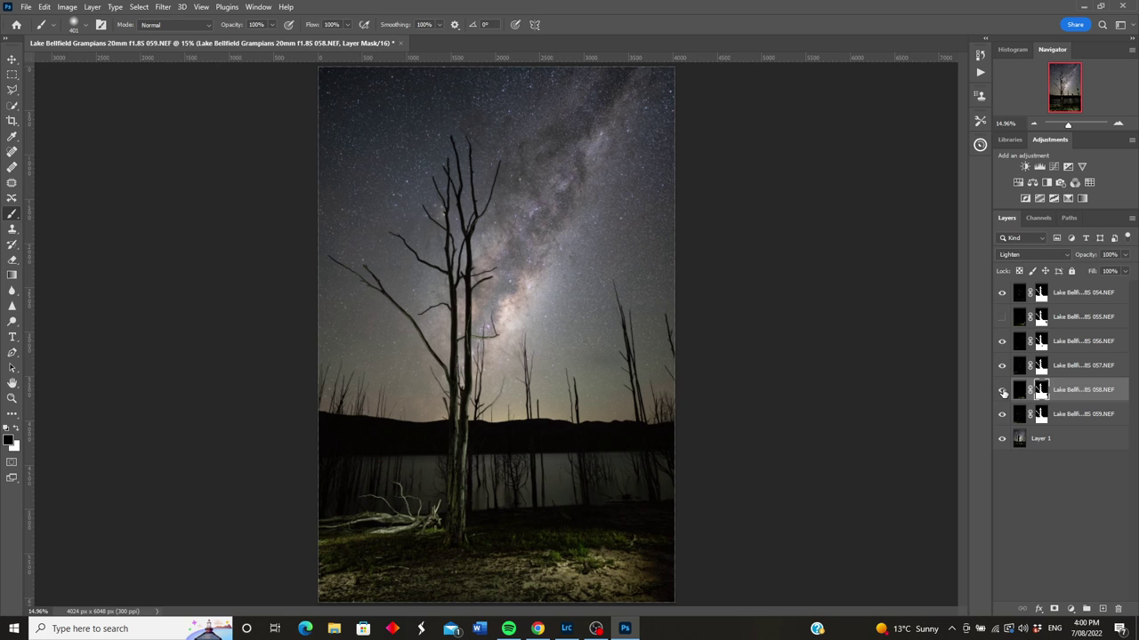
click(1001, 317)
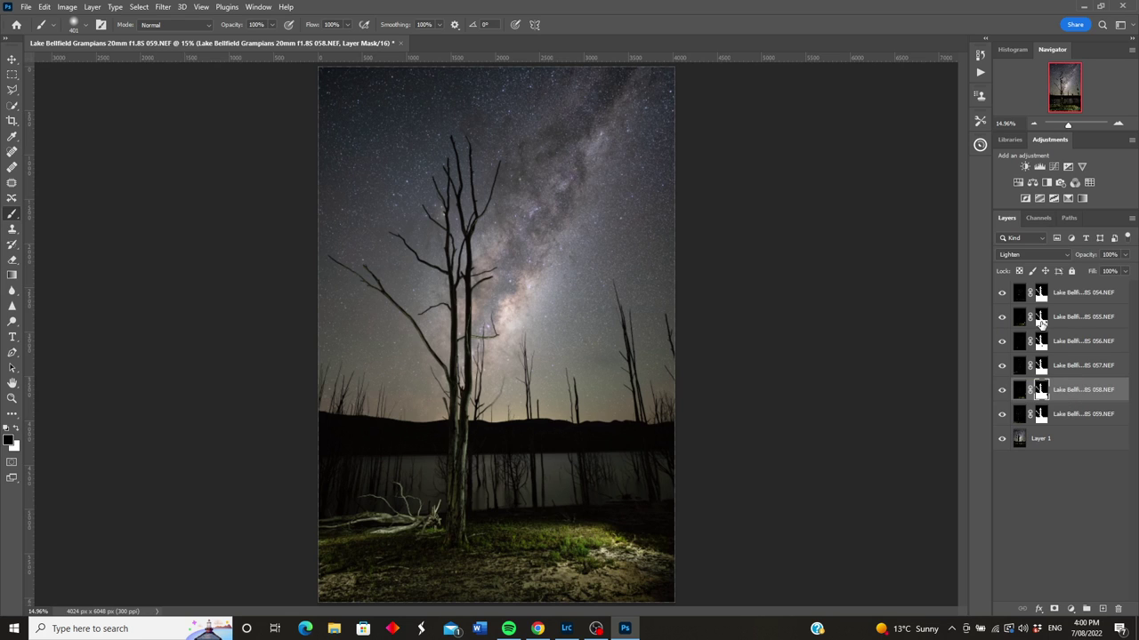
Step: Paint black on layer 055's mask with a 1457 px brush over the glowing lower-right ground
click(1042, 322)
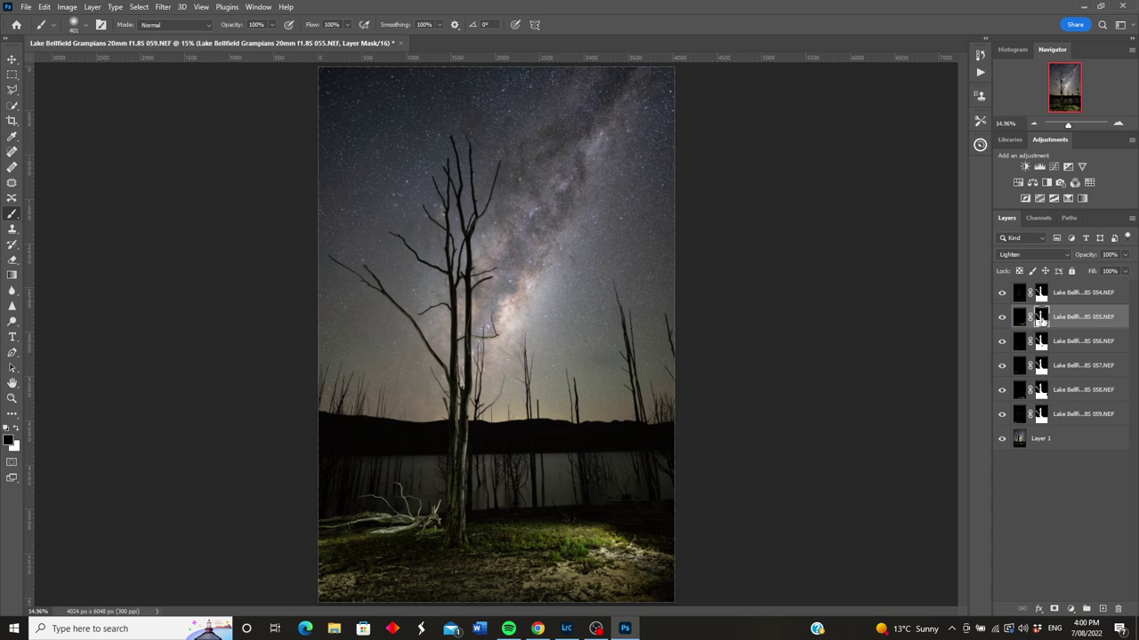
click(87, 25)
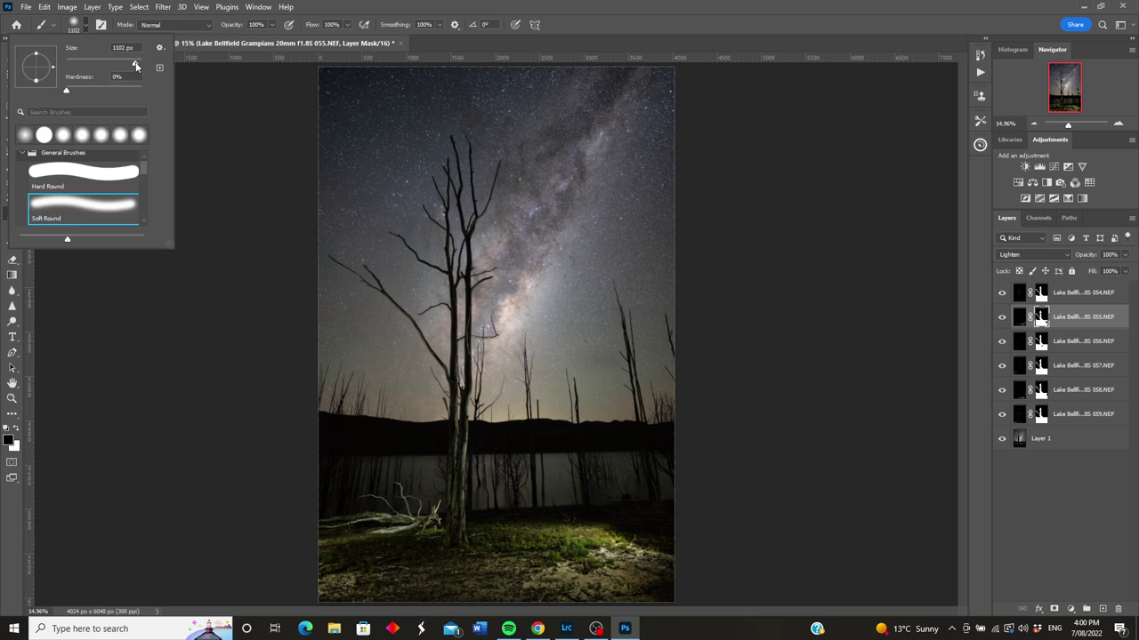
click(610, 487)
mouse_move(611, 487)
mouse_down()
mouse_move(605, 475)
mouse_move(595, 483)
mouse_move(600, 464)
mouse_up()
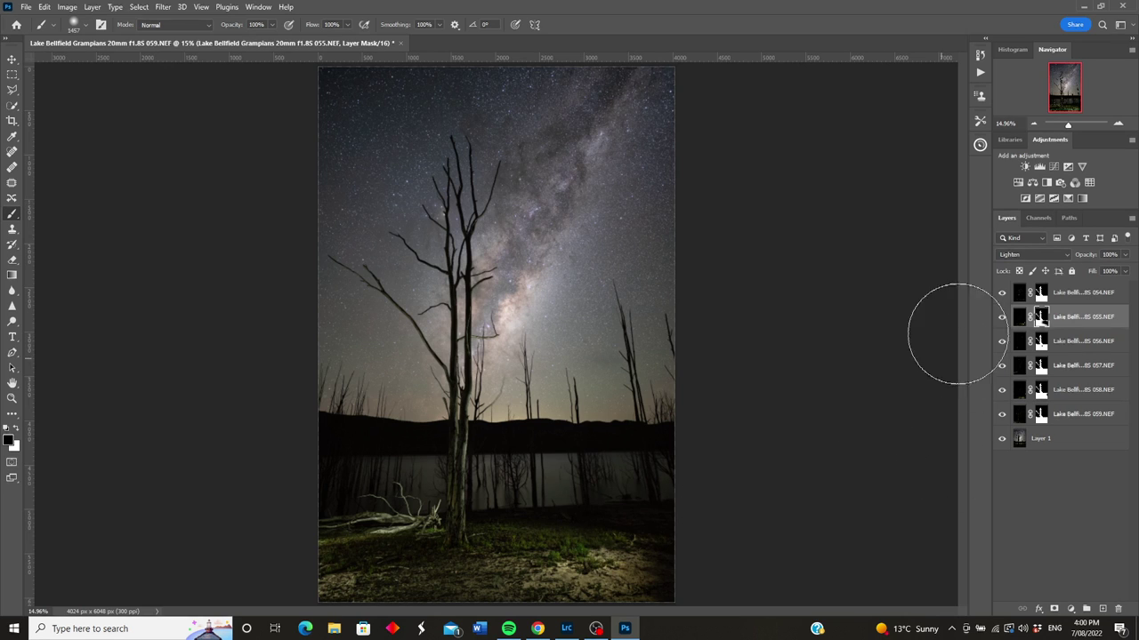
Step: Toggle layers 057 and 058 to compare, then zoom out to the whole composite
click(1001, 368)
click(1002, 367)
click(1000, 391)
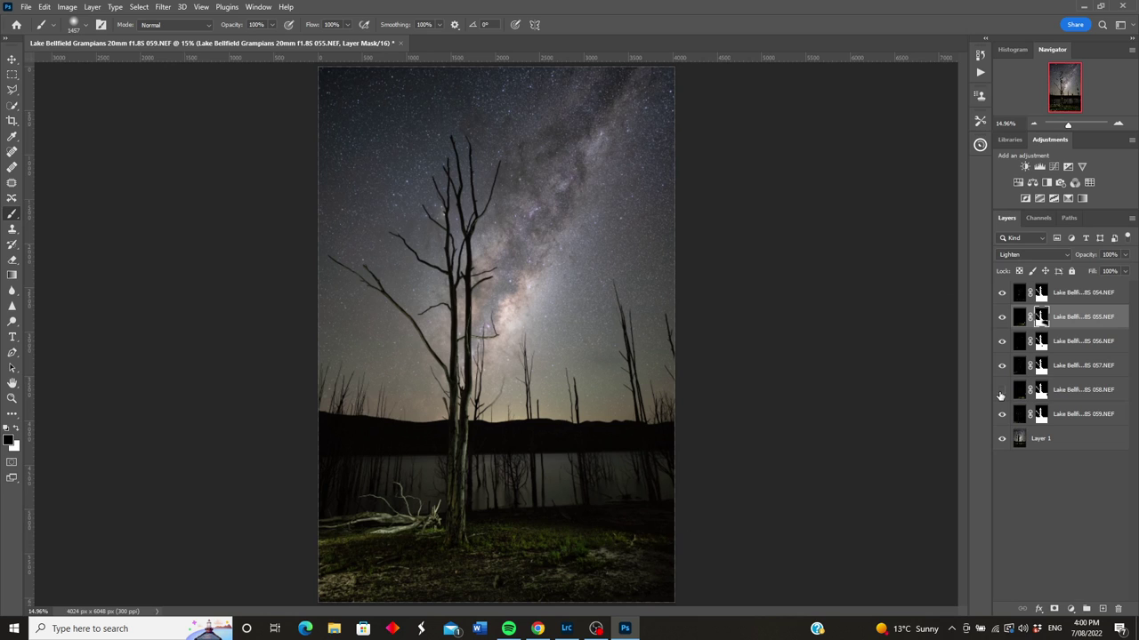
click(1001, 391)
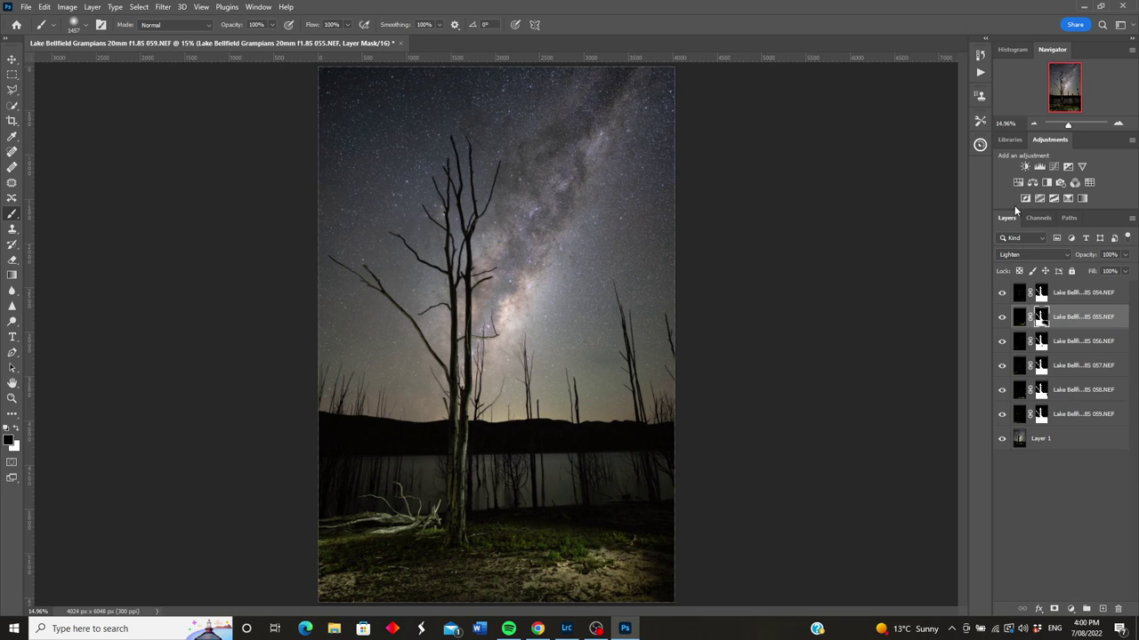
drag(1068, 125, 1065, 126)
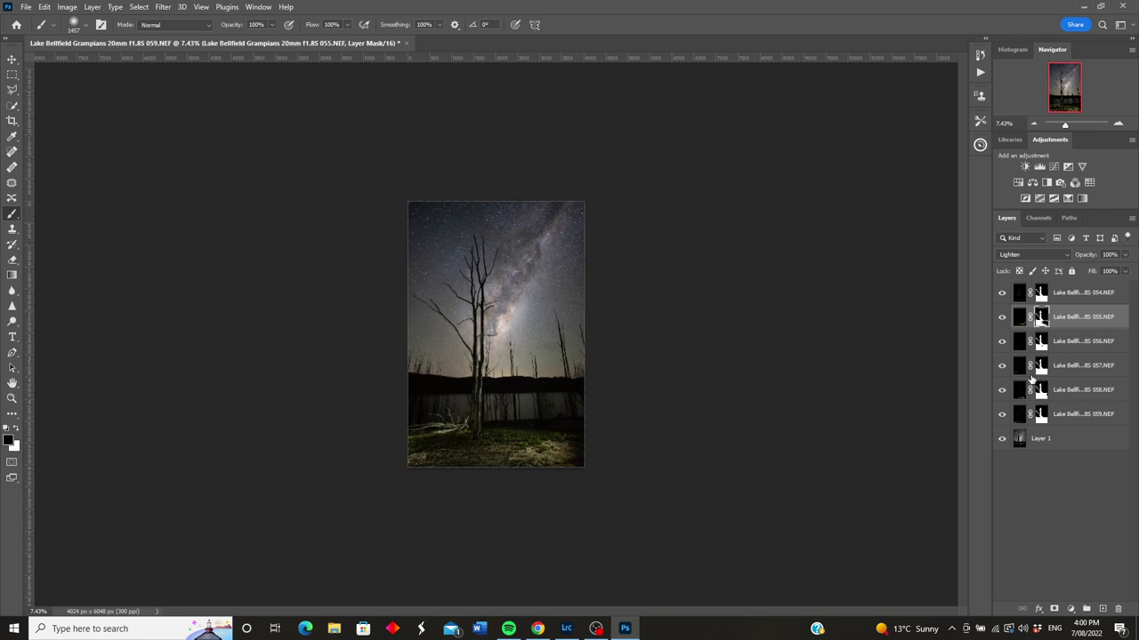
Step: Enlarge the brush and zoom in, then select exposure layers 054 through 059 together
click(1001, 392)
click(1001, 393)
click(1041, 391)
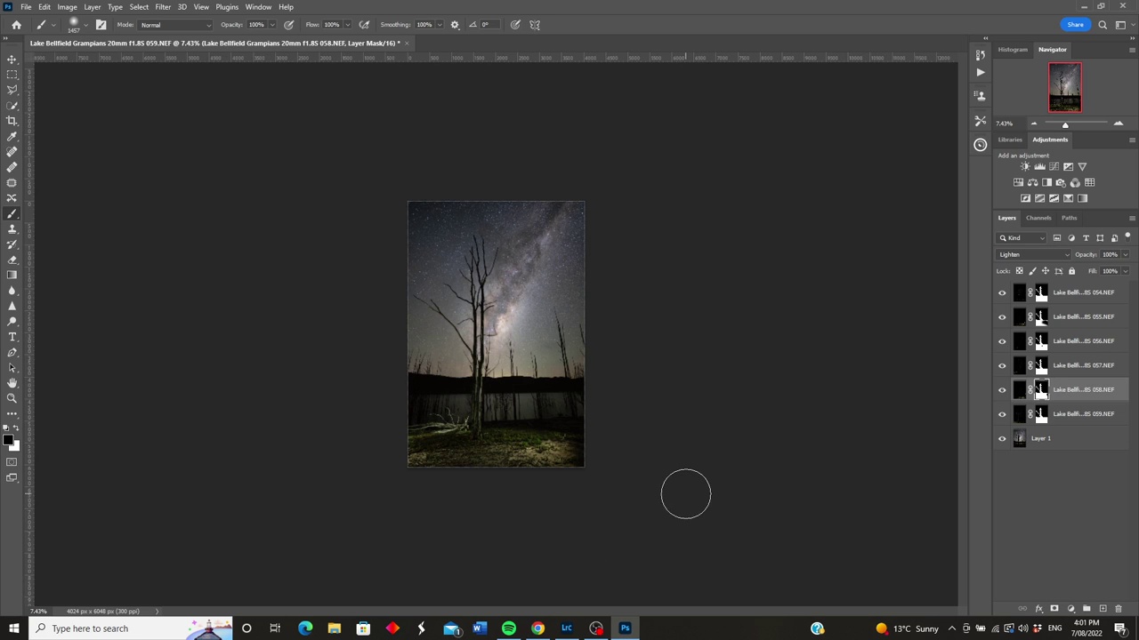
key(bracketright)
key(bracketright)
key(bracketright)
key(bracketright)
key(bracketright)
key(bracketright)
key(bracketright)
key(bracketright)
key(bracketright)
key(bracketright)
key(bracketright)
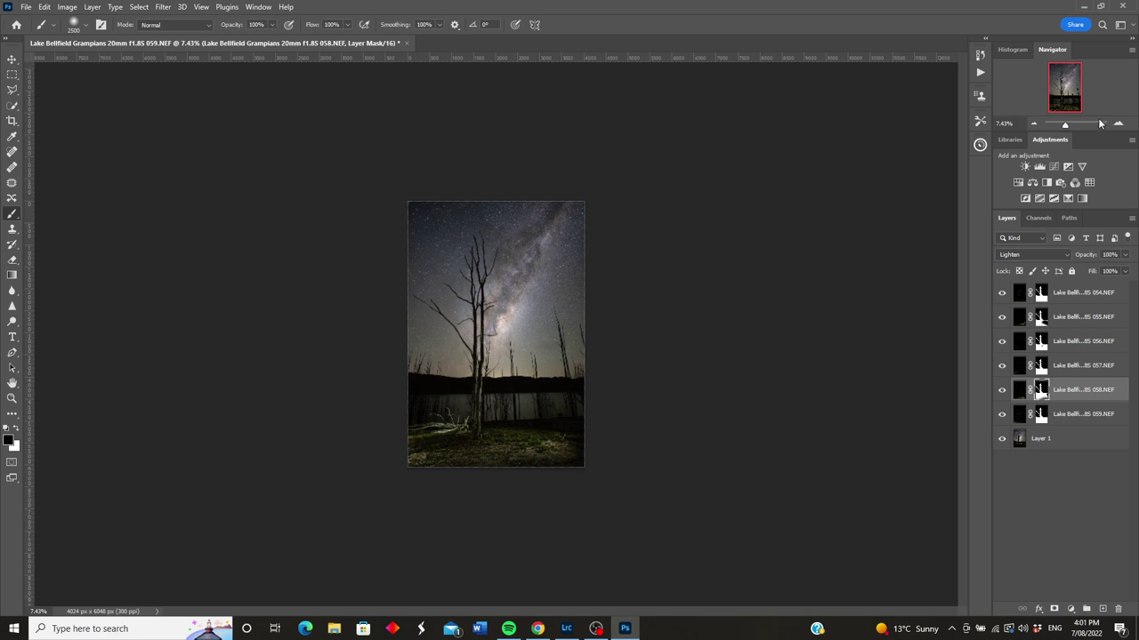
mouse_move(1067, 127)
mouse_down()
mouse_move(1062, 101)
mouse_move(1068, 129)
mouse_up()
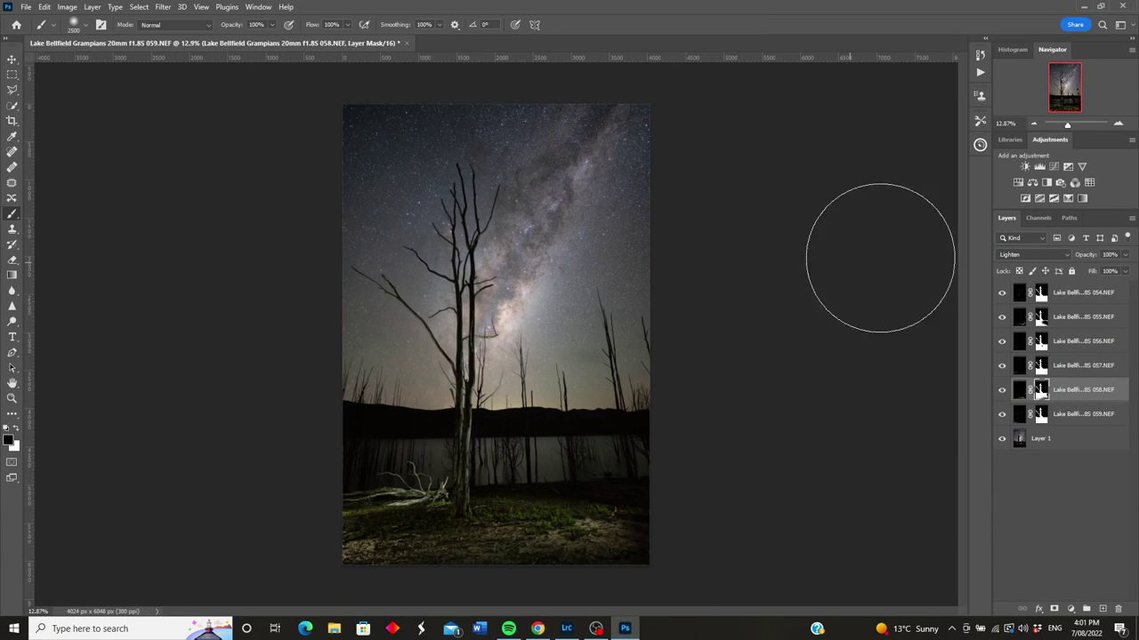
click(1019, 293)
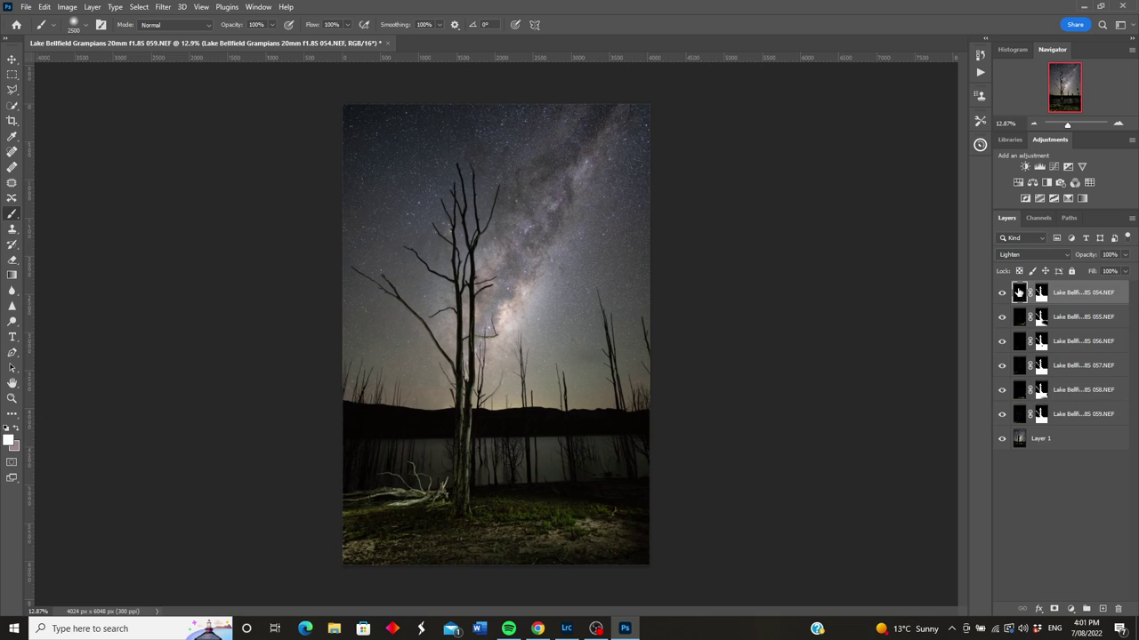
shift+click(1021, 415)
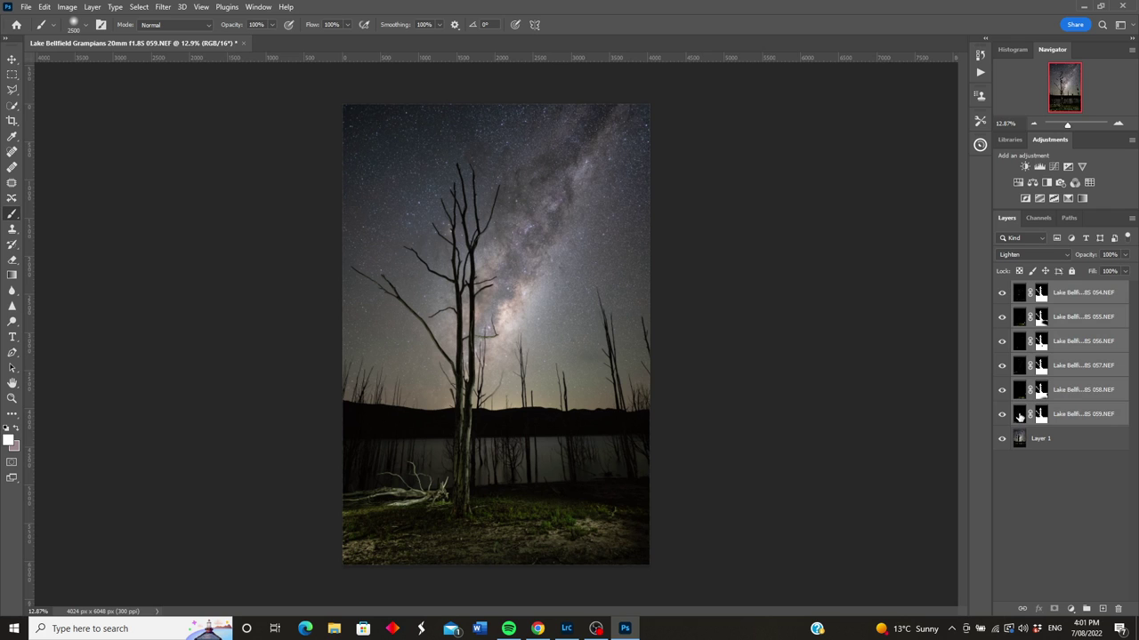
Step: Put the six exposure layers into Group 1 set to Lighten, hide it, and select Layer 1
drag(1020, 415, 1087, 610)
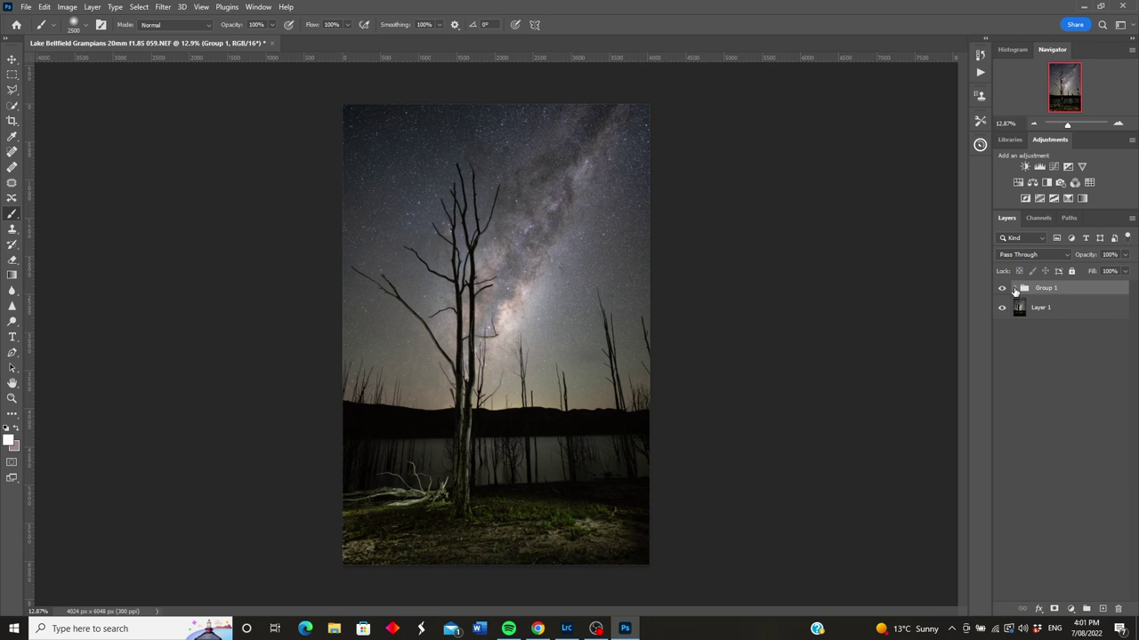
click(1015, 290)
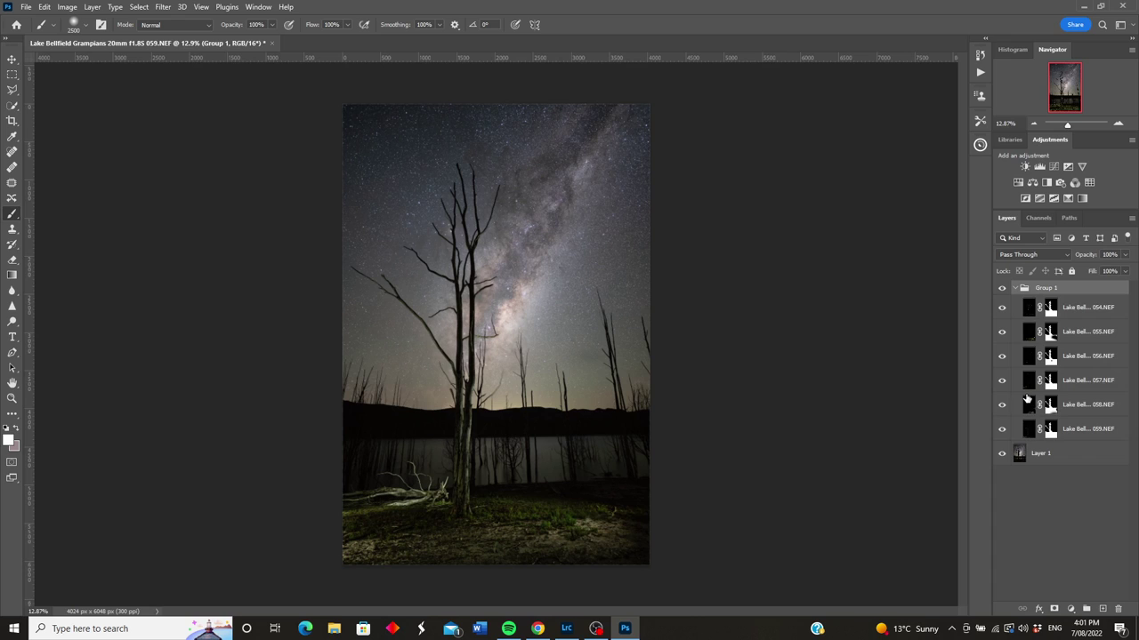
click(1015, 289)
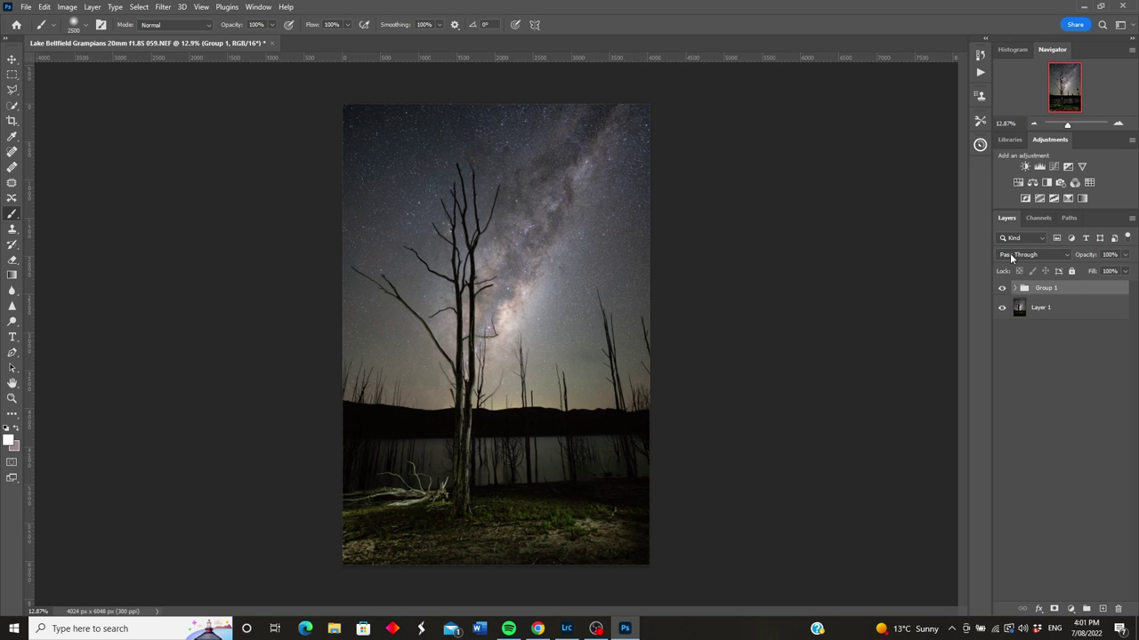
click(1067, 255)
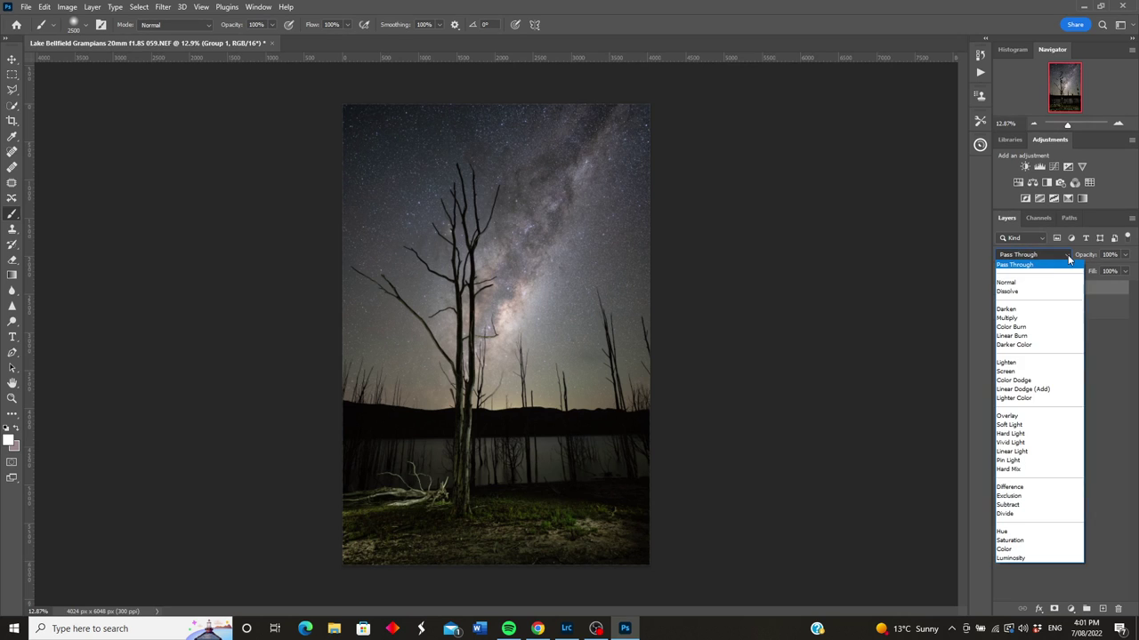
click(1007, 363)
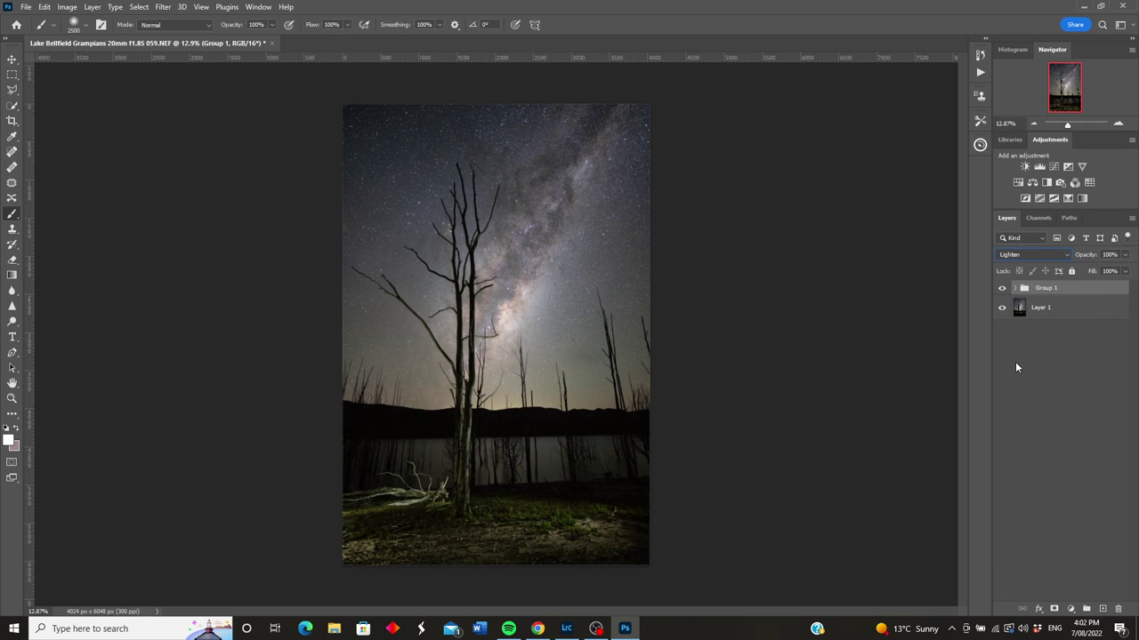
click(1002, 290)
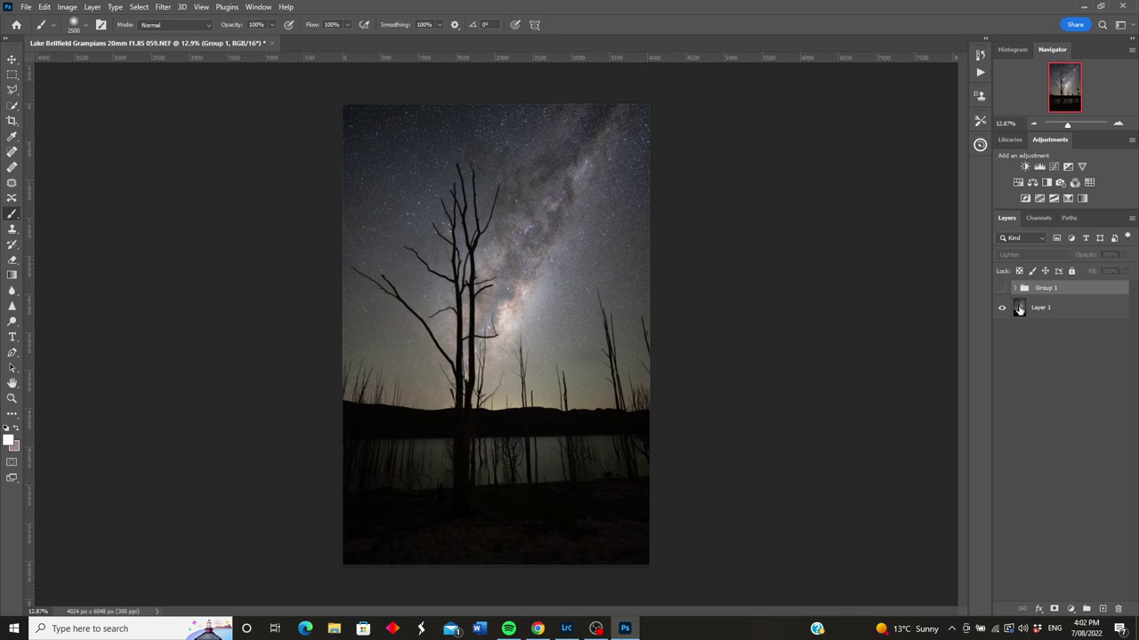
click(1020, 310)
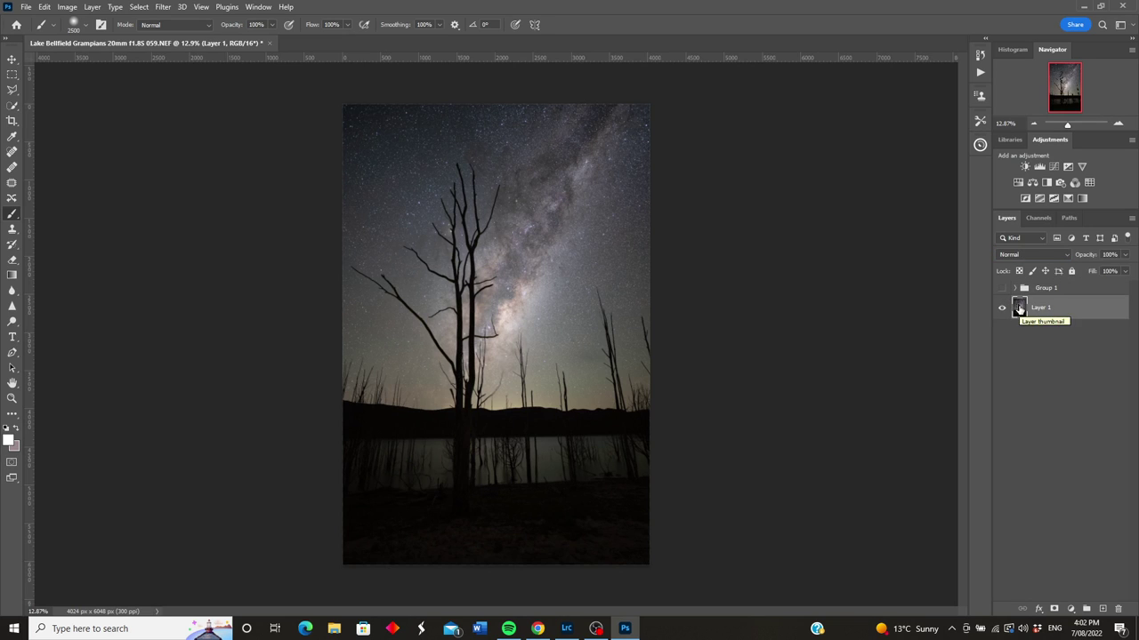
Step: Duplicate Layer 1 as Layer 1 copy and hide the original Layer 1
click(92, 7)
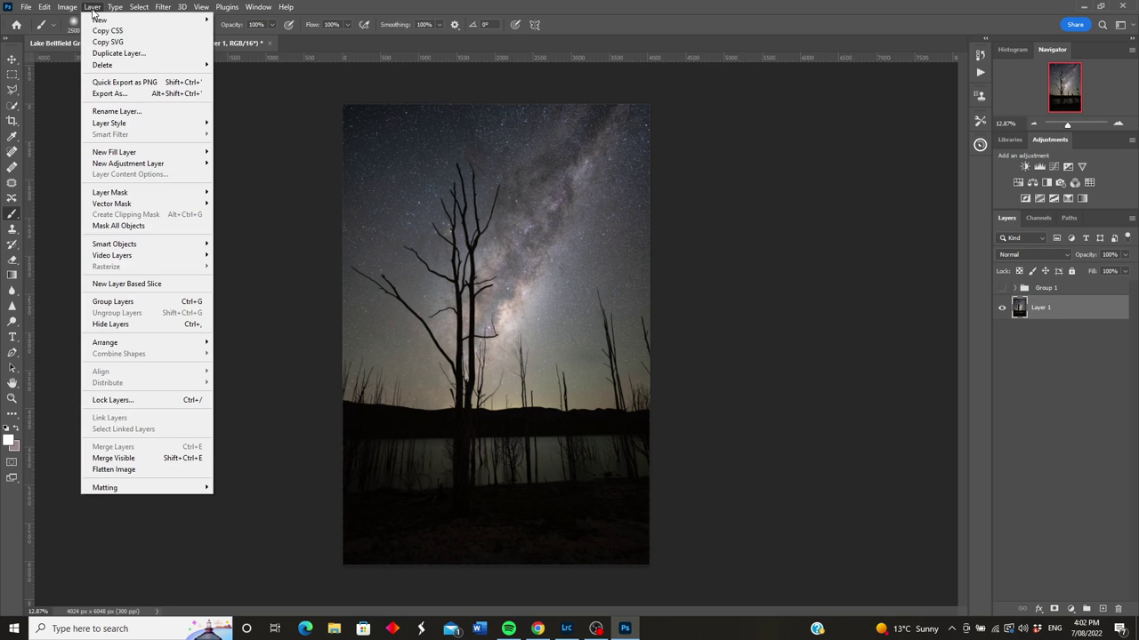
click(107, 54)
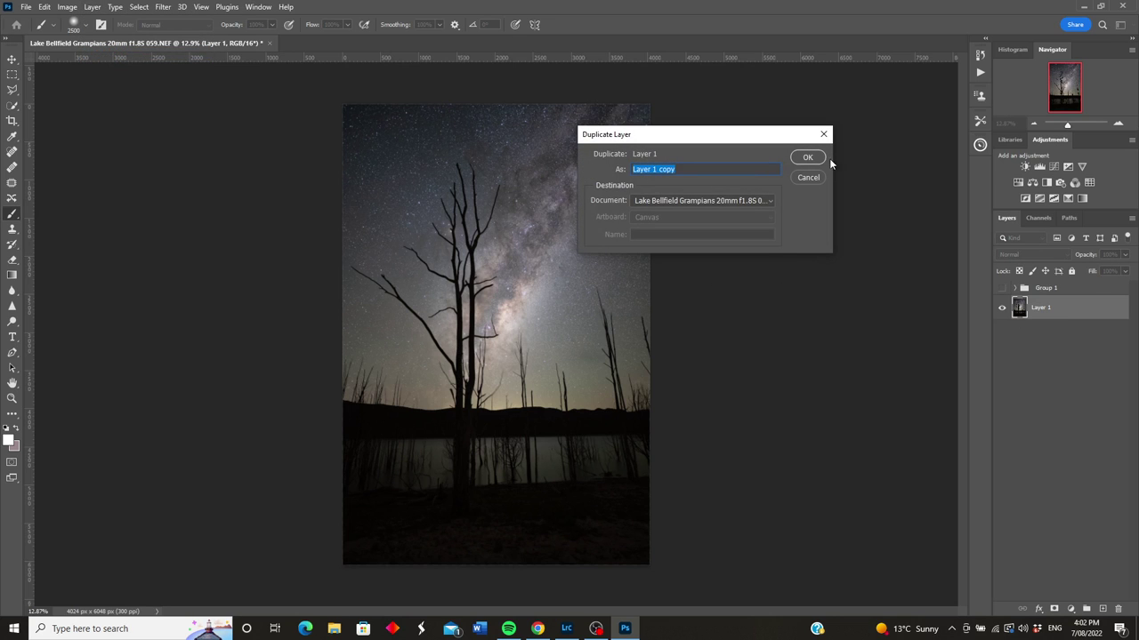
click(817, 157)
click(1002, 333)
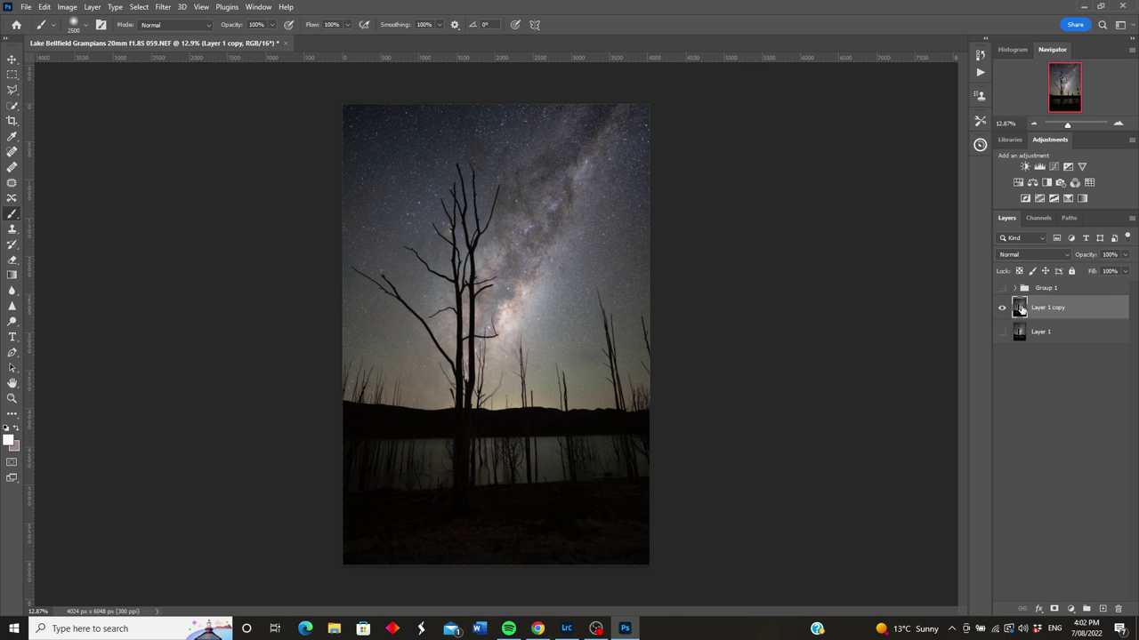
Step: Add a Curves adjustment lifting a shadow point slightly, then merge the visible layers
click(1071, 613)
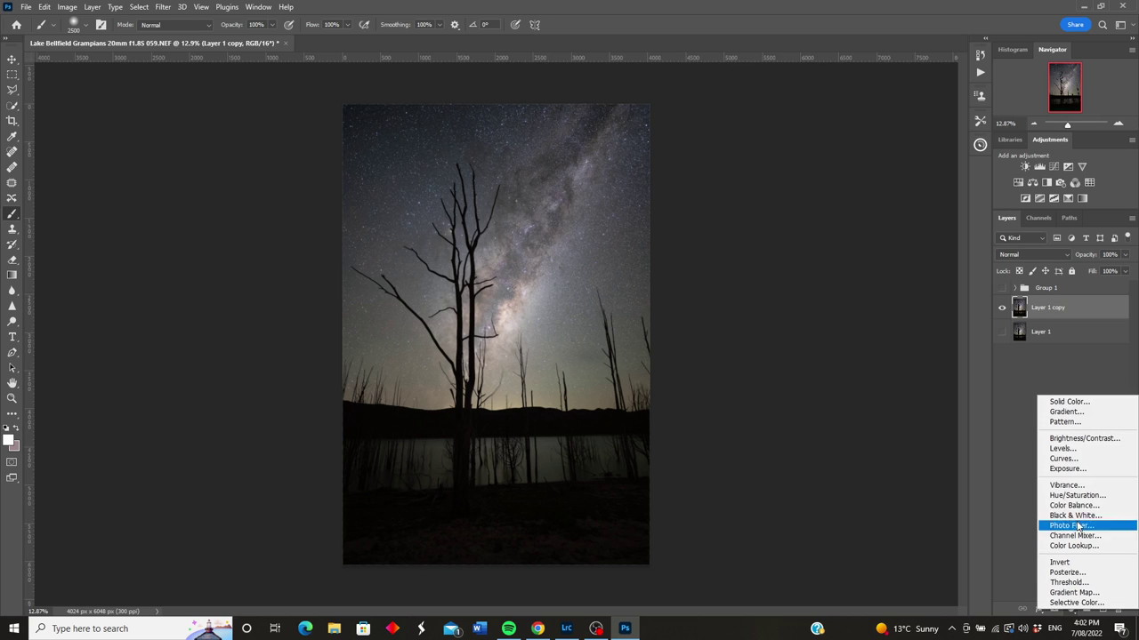
click(1068, 460)
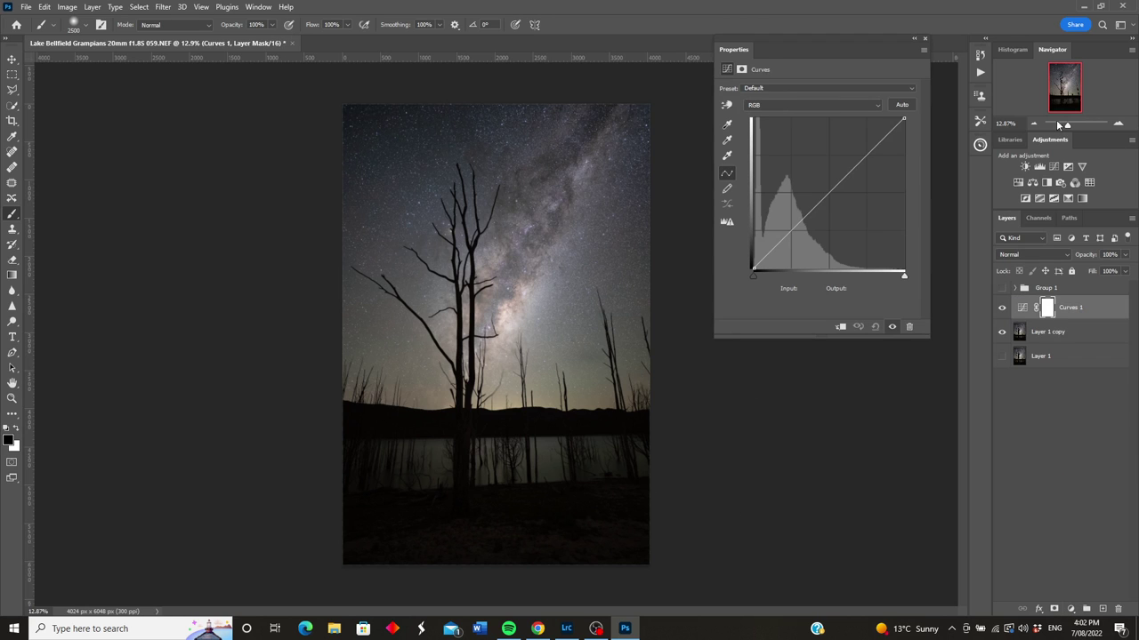
click(774, 246)
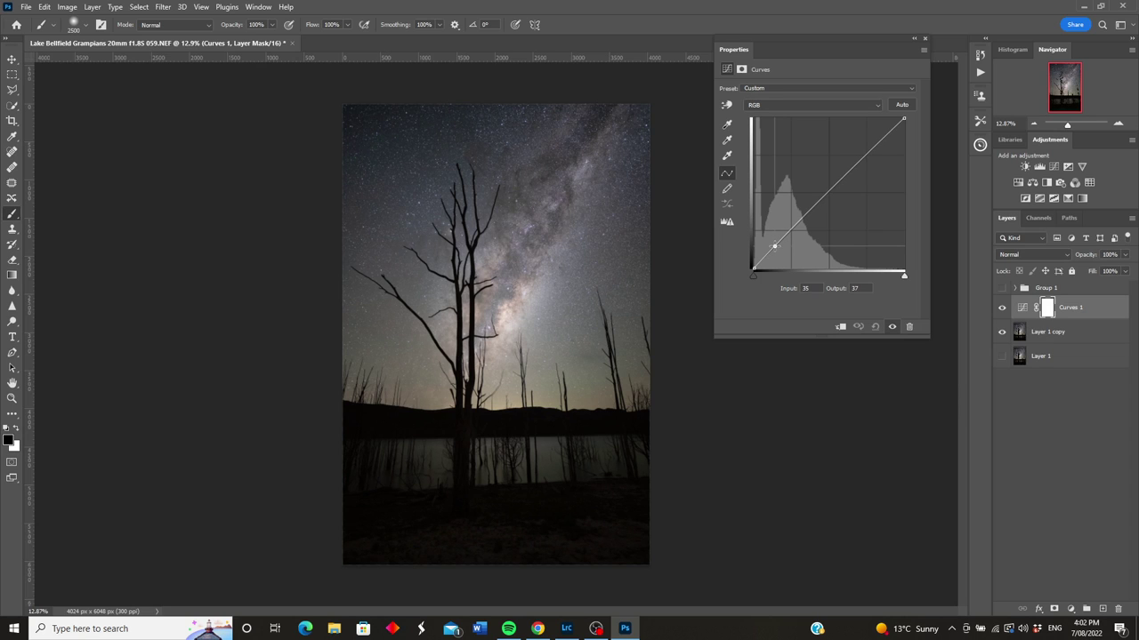
drag(774, 247, 774, 245)
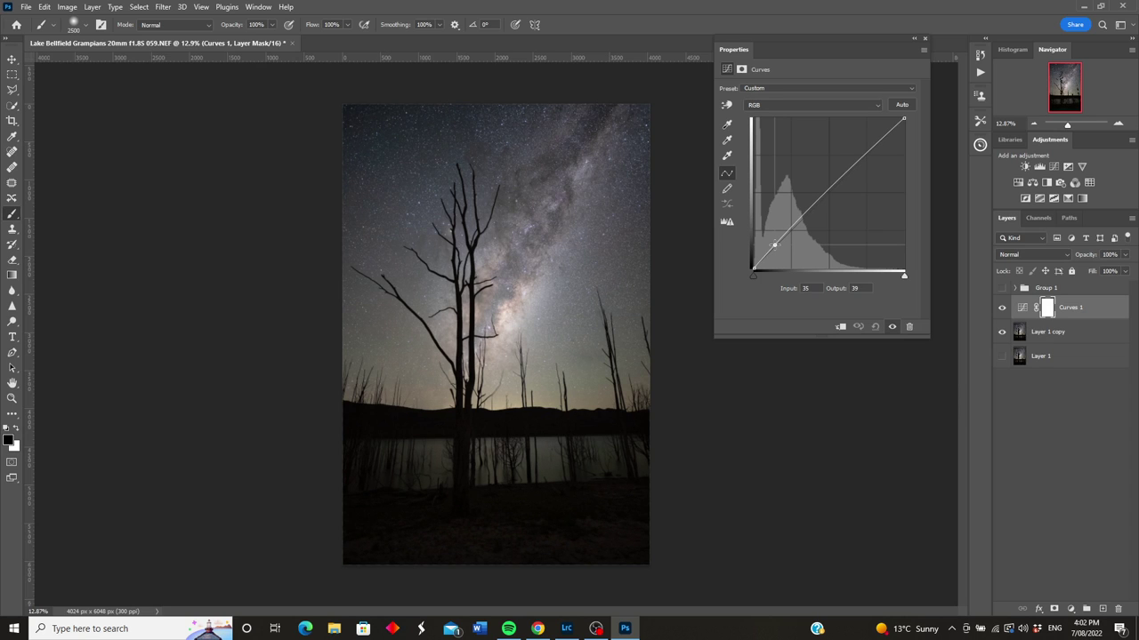
click(926, 40)
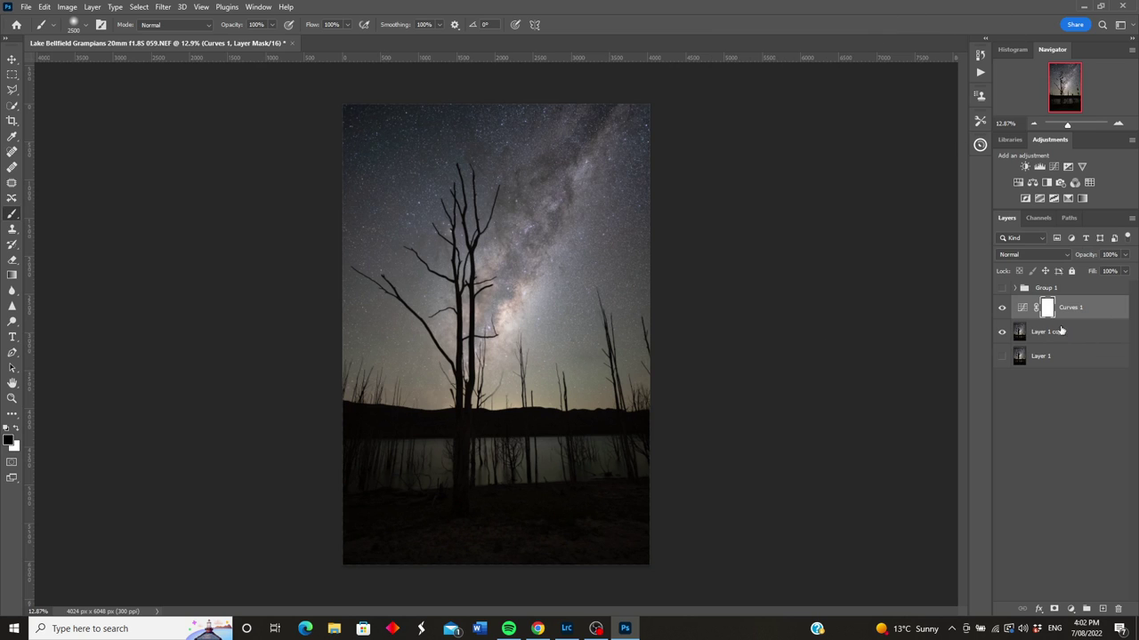
click(91, 8)
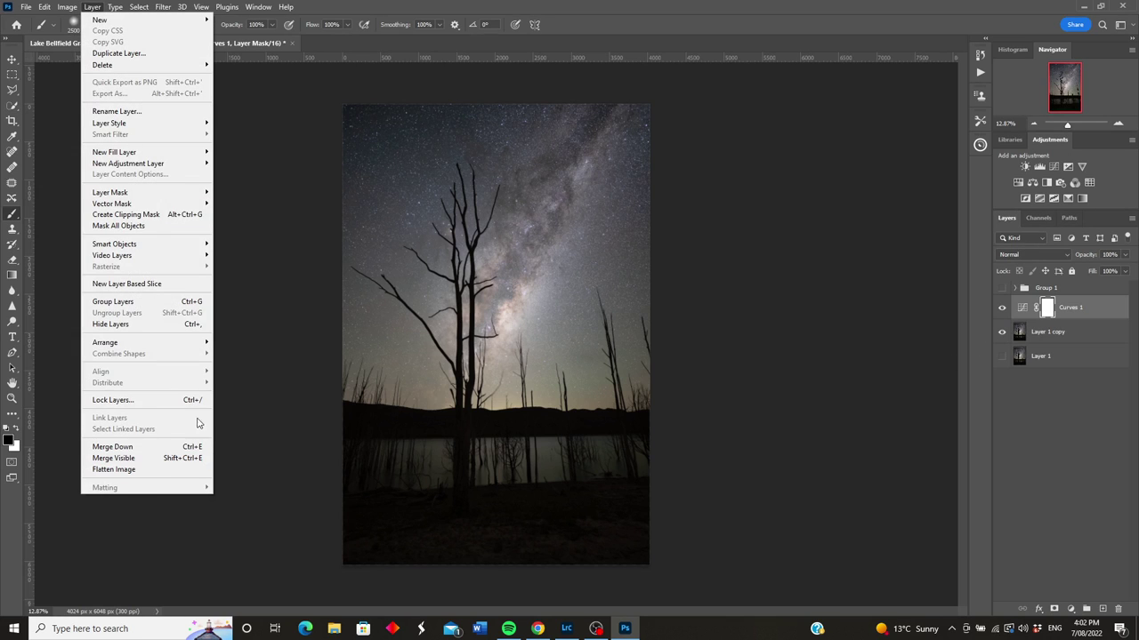
click(125, 458)
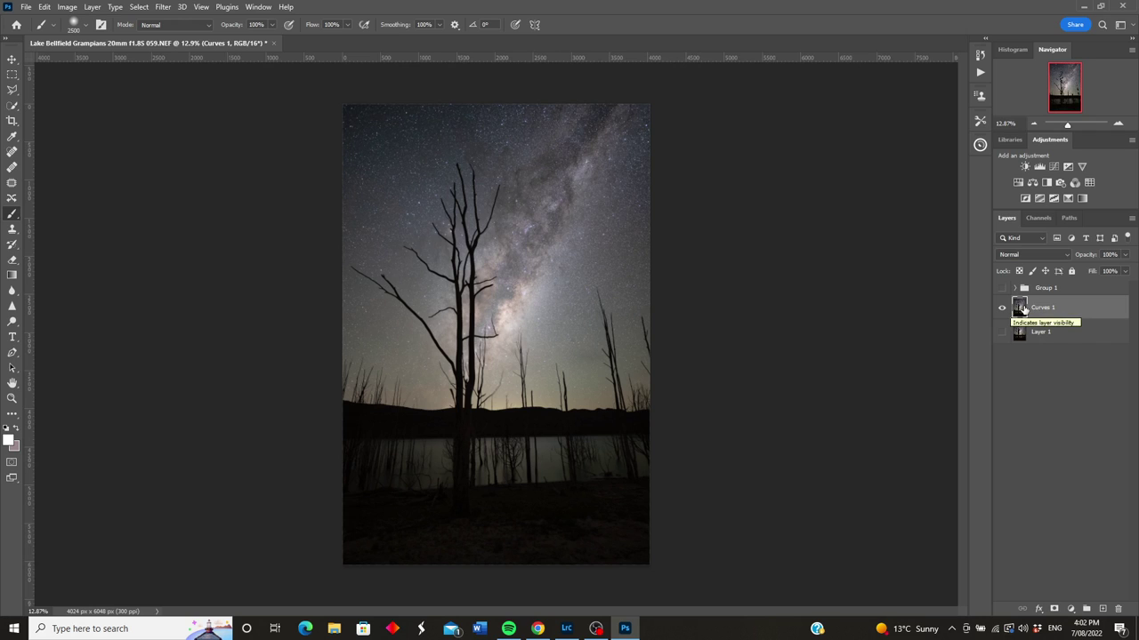
Step: Add a second Curves adjustment that pulls the shadows down, toggling it to compare before and after
click(1071, 610)
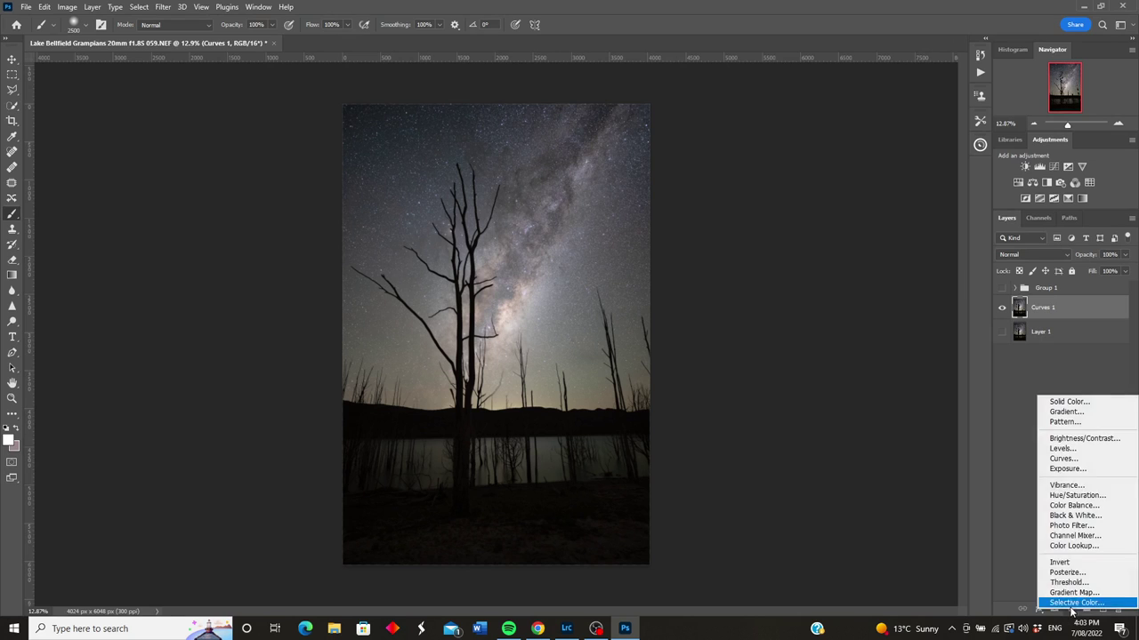
click(1059, 466)
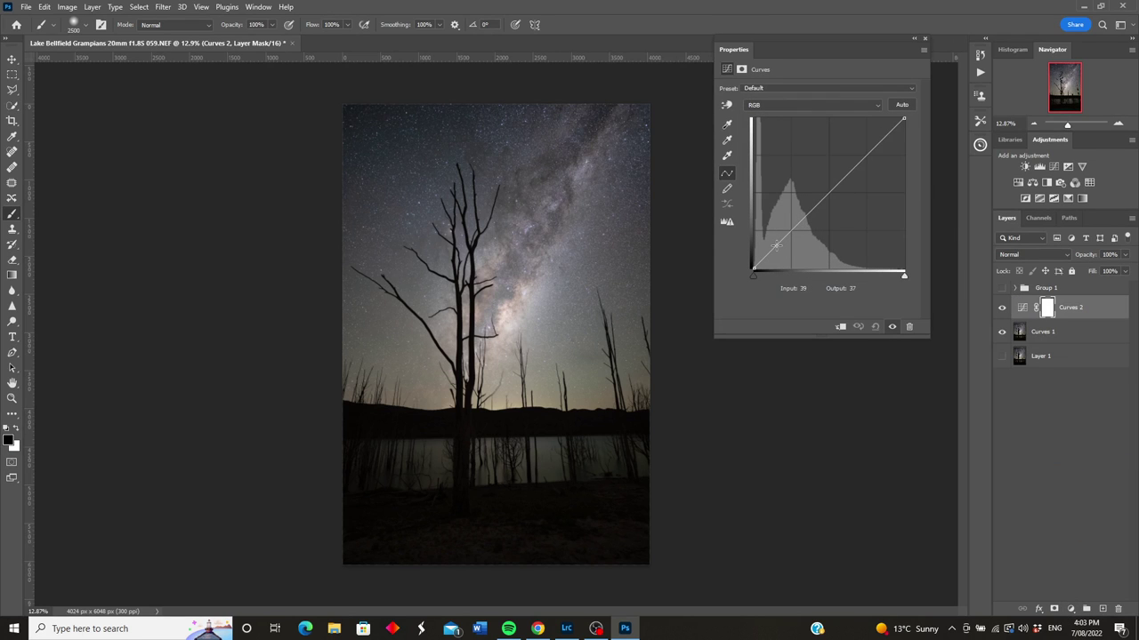
drag(771, 249, 805, 216)
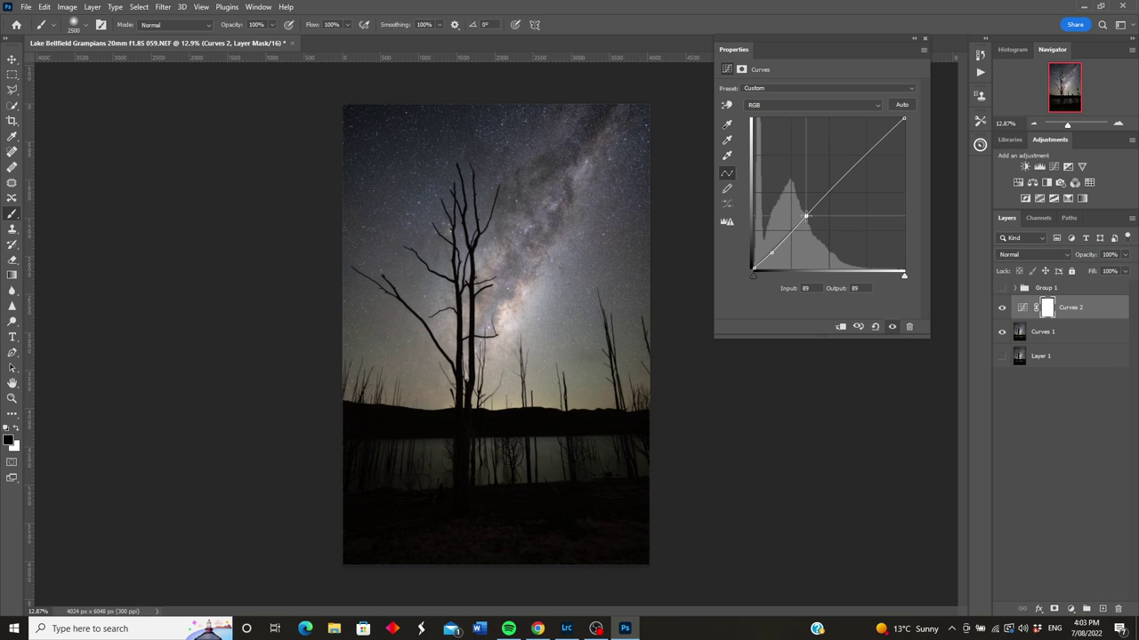
click(771, 253)
drag(772, 253, 773, 252)
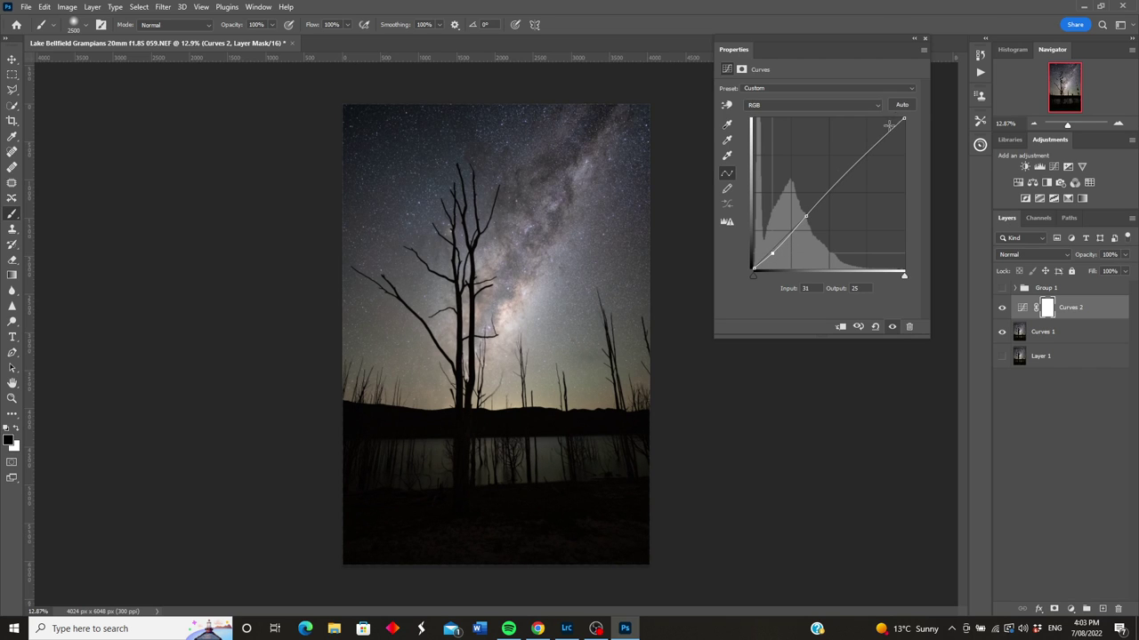
click(924, 39)
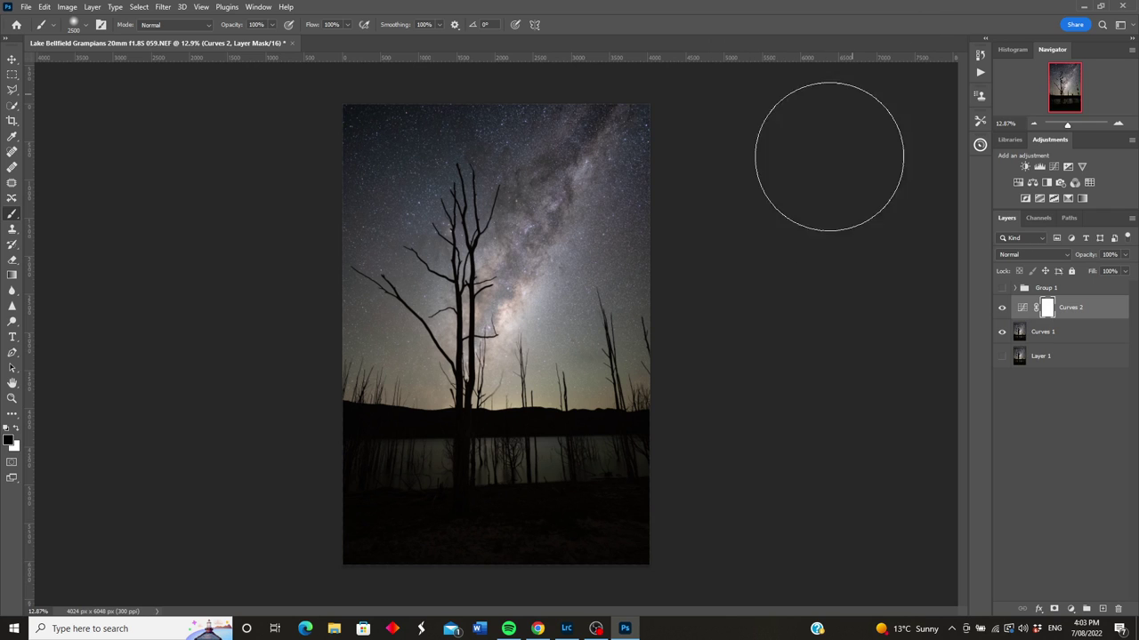
click(1001, 308)
click(1002, 308)
click(1002, 308)
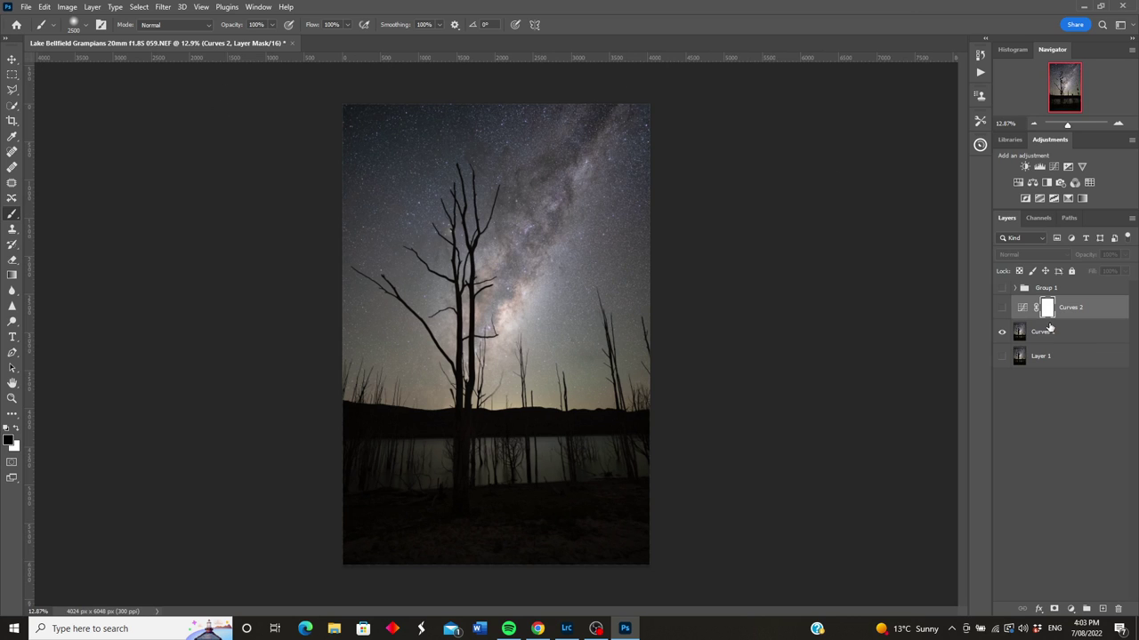
click(1003, 307)
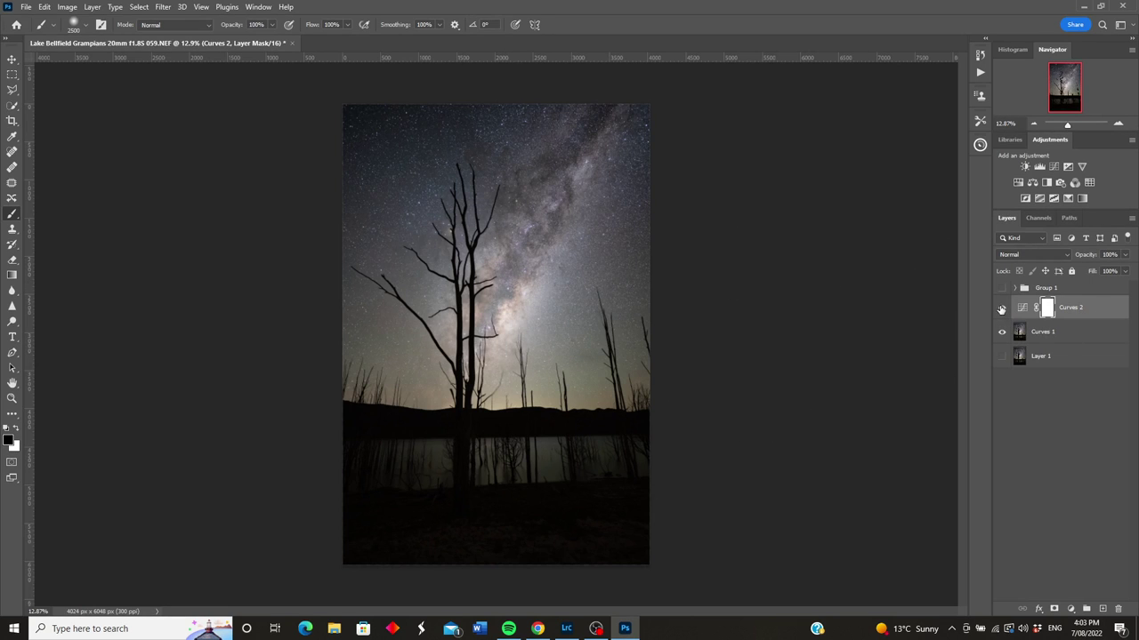
click(1002, 309)
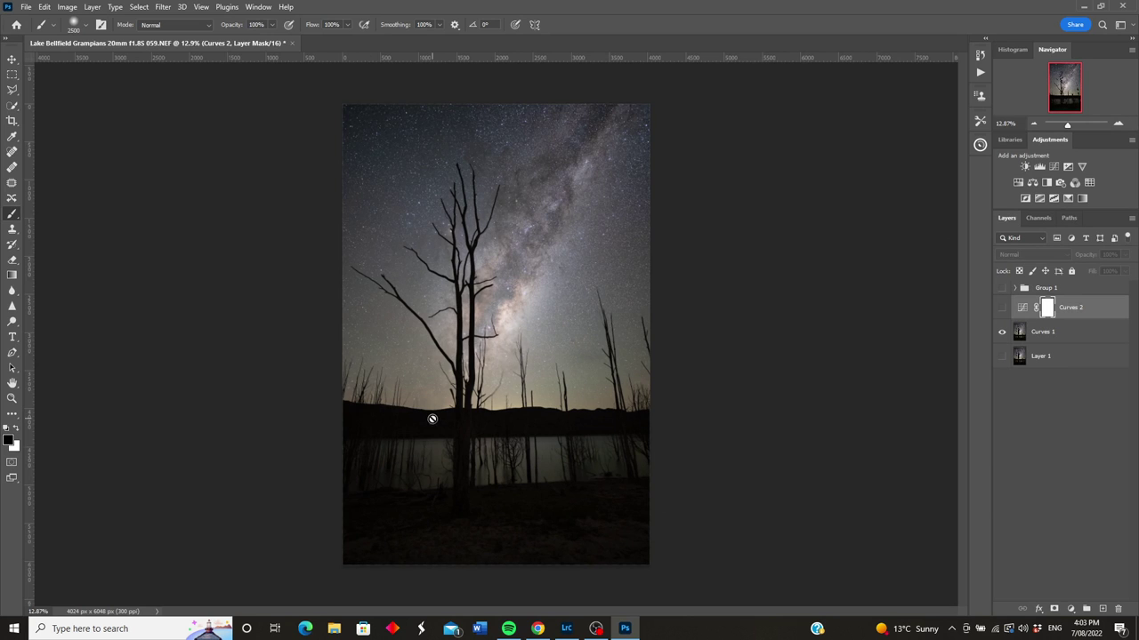
click(1002, 309)
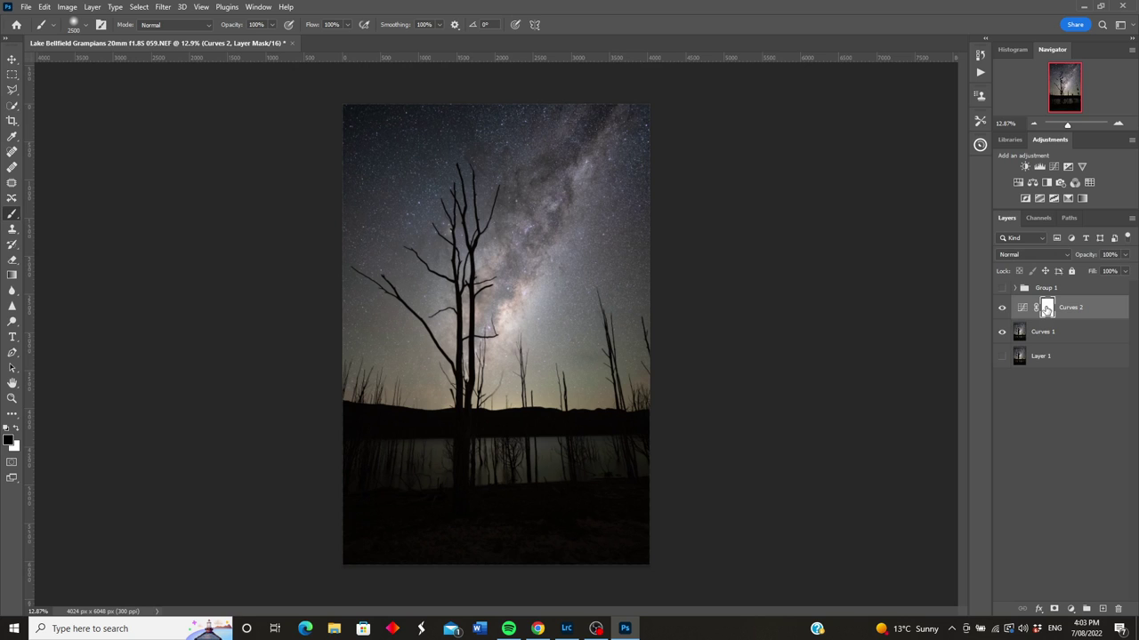
Step: Paint Curves 2's mask over the foreground with a 1811 px brush, then merge visible layers
click(89, 29)
click(136, 64)
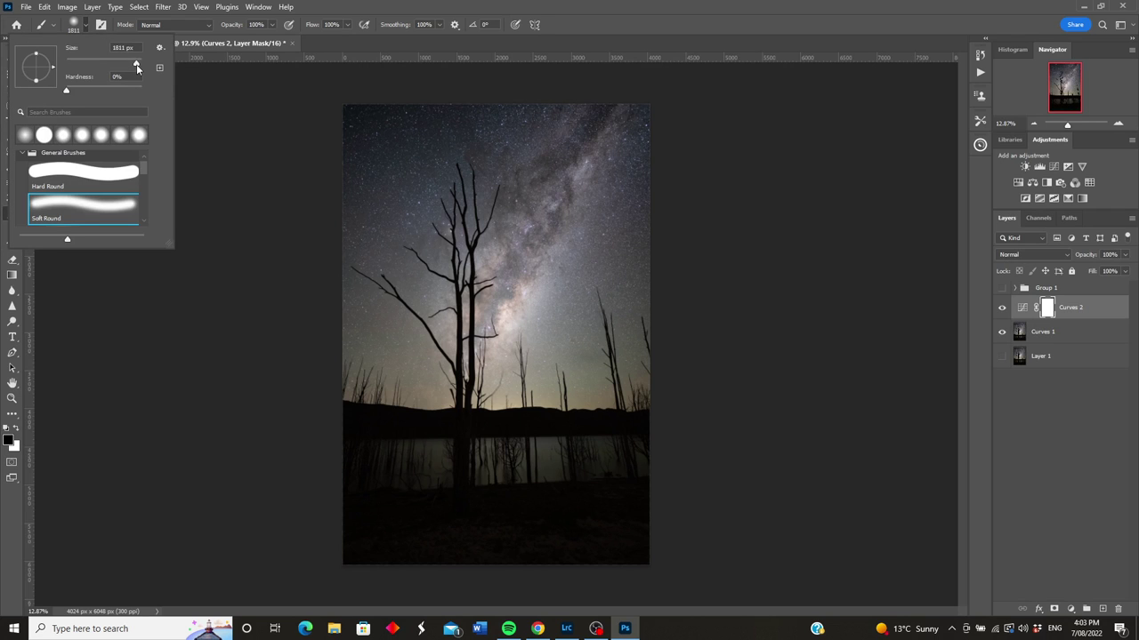
click(627, 470)
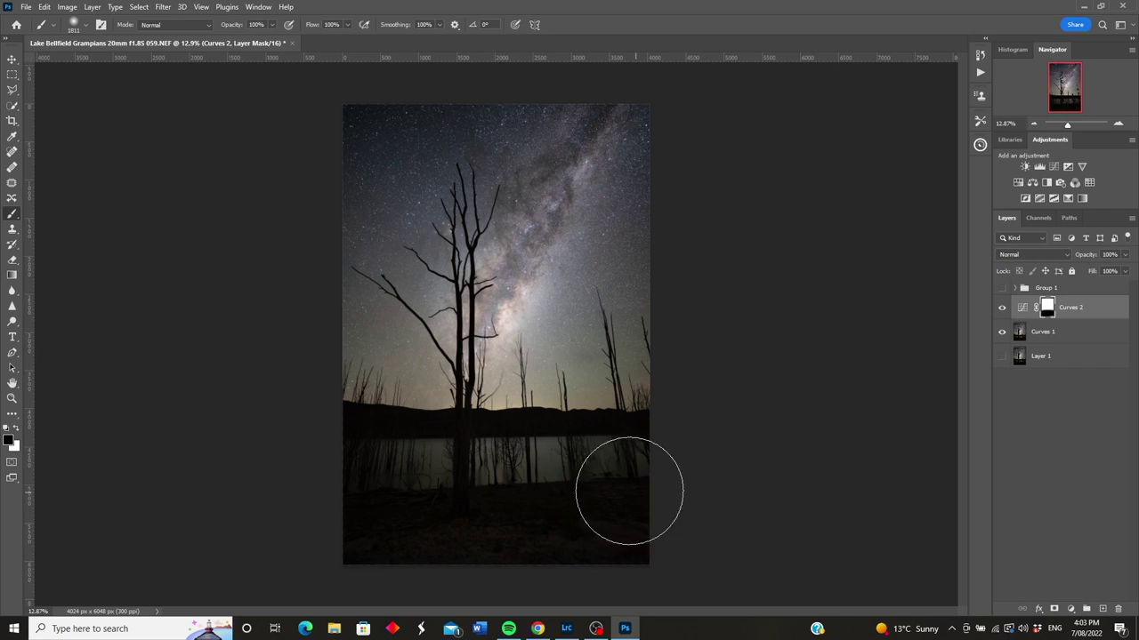
click(1002, 308)
click(1003, 308)
click(1002, 308)
click(1003, 308)
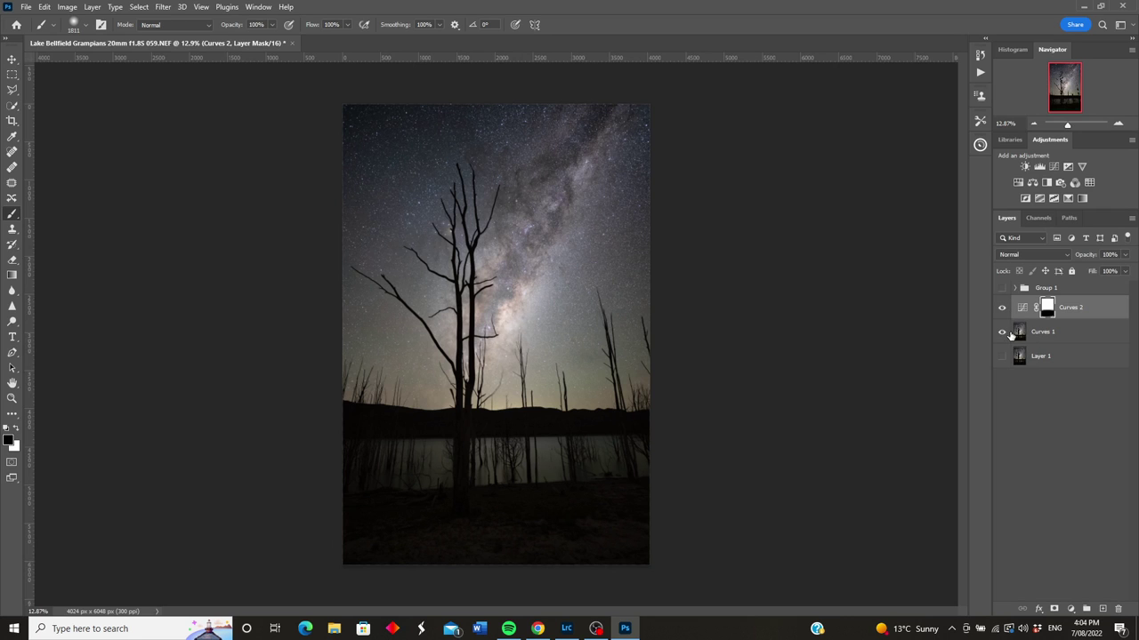
click(98, 7)
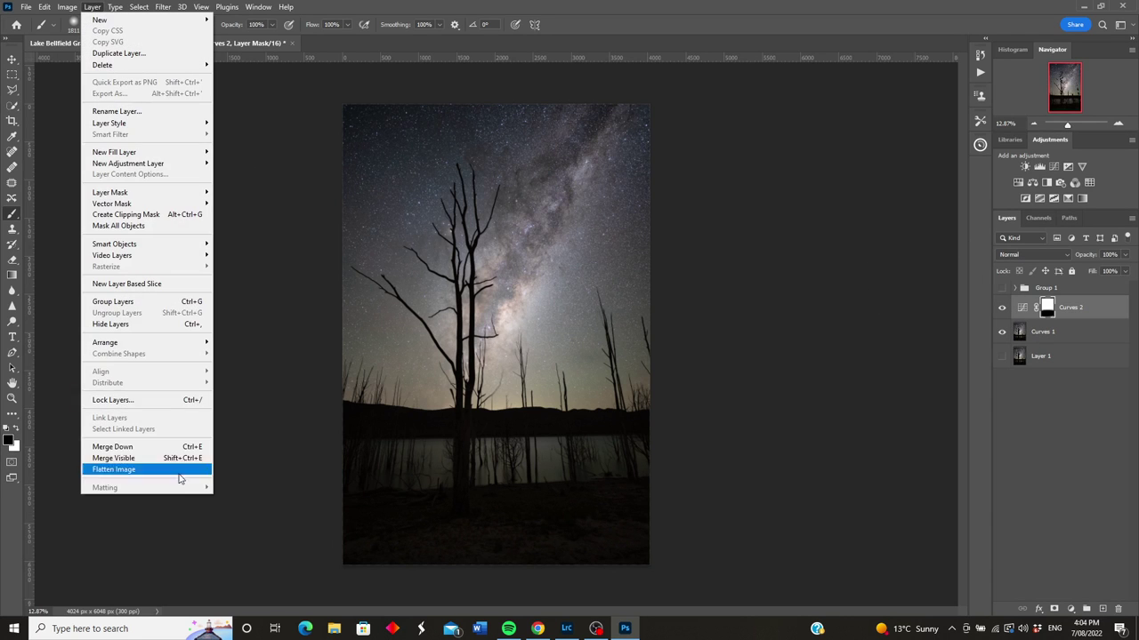
click(138, 458)
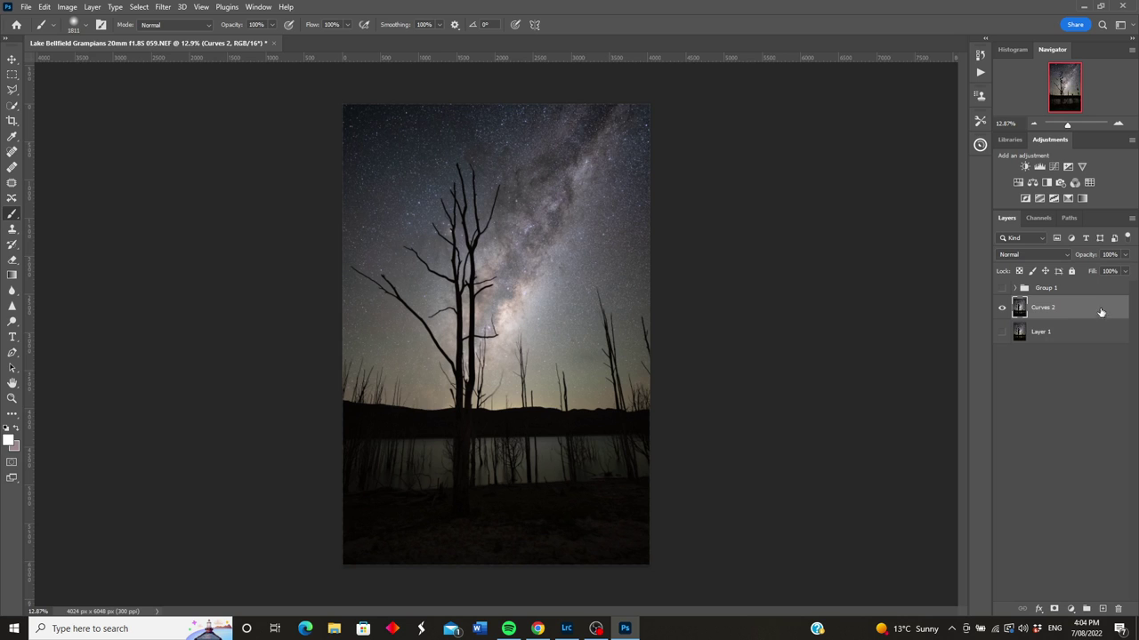
Step: In the Camera Raw Filter set Dehaze +36, Exposure +0.30, Highlights -20 and Contrast +11
click(163, 8)
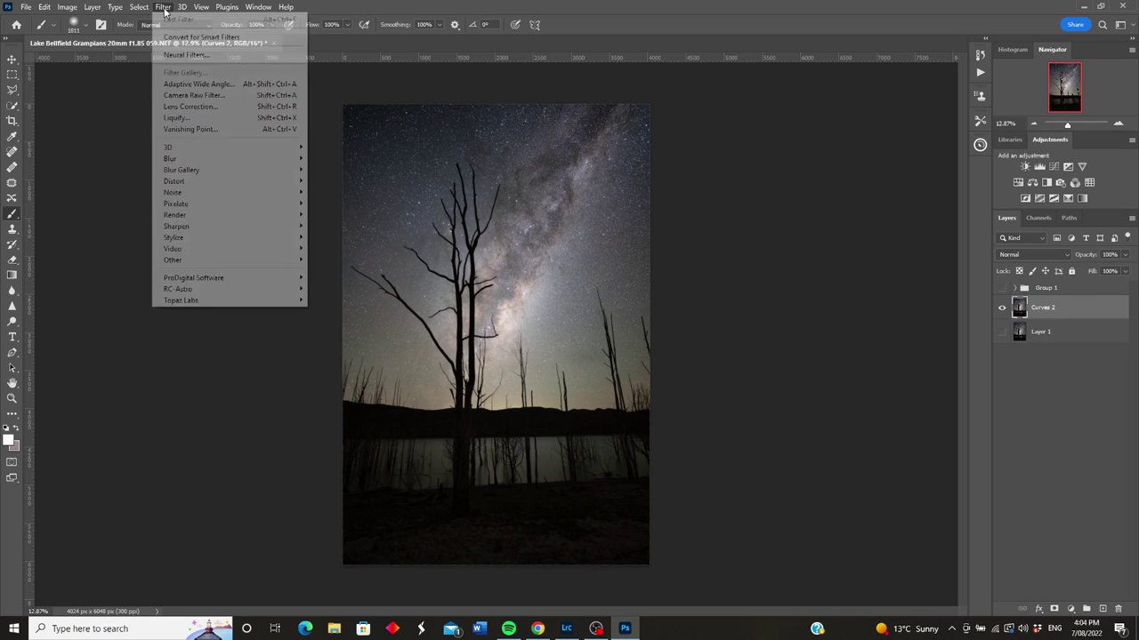
click(202, 96)
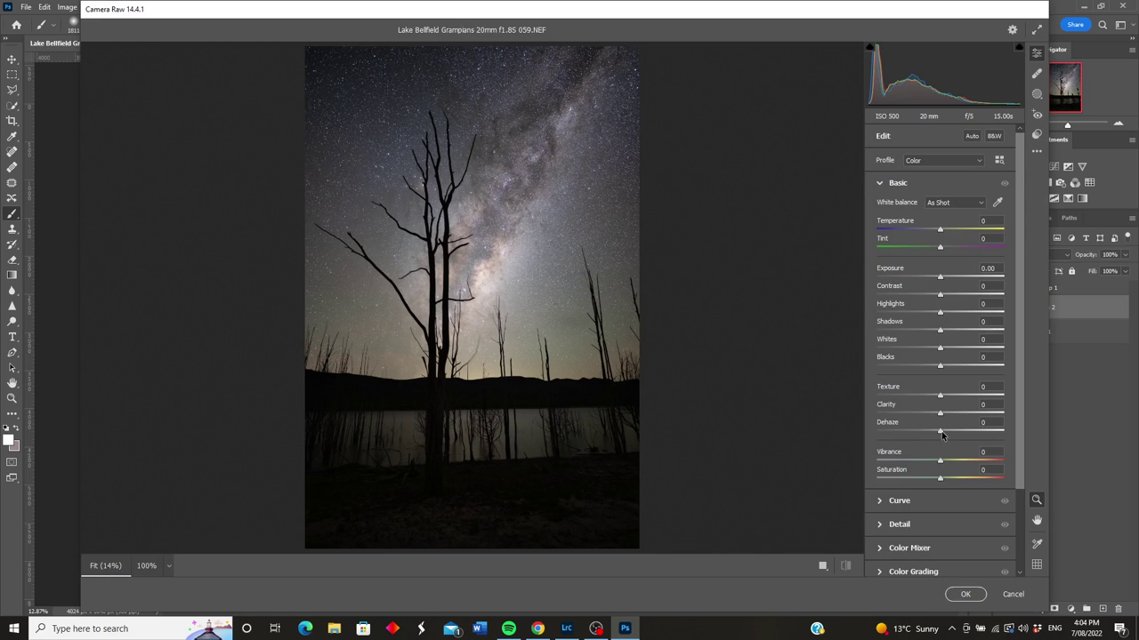
drag(942, 434, 964, 433)
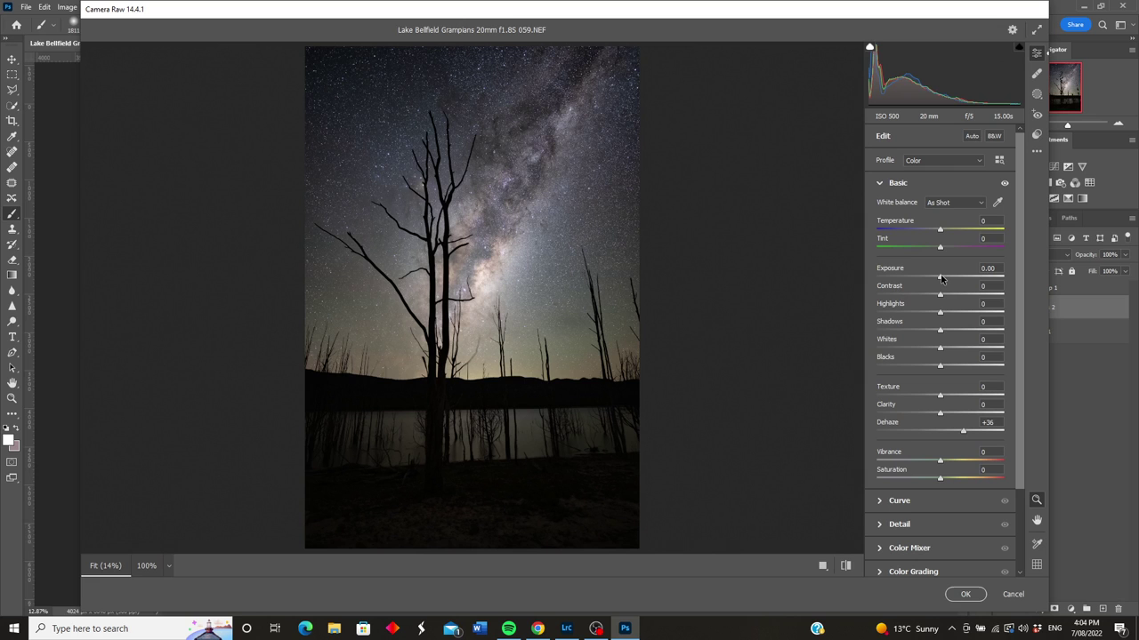
drag(940, 279, 945, 283)
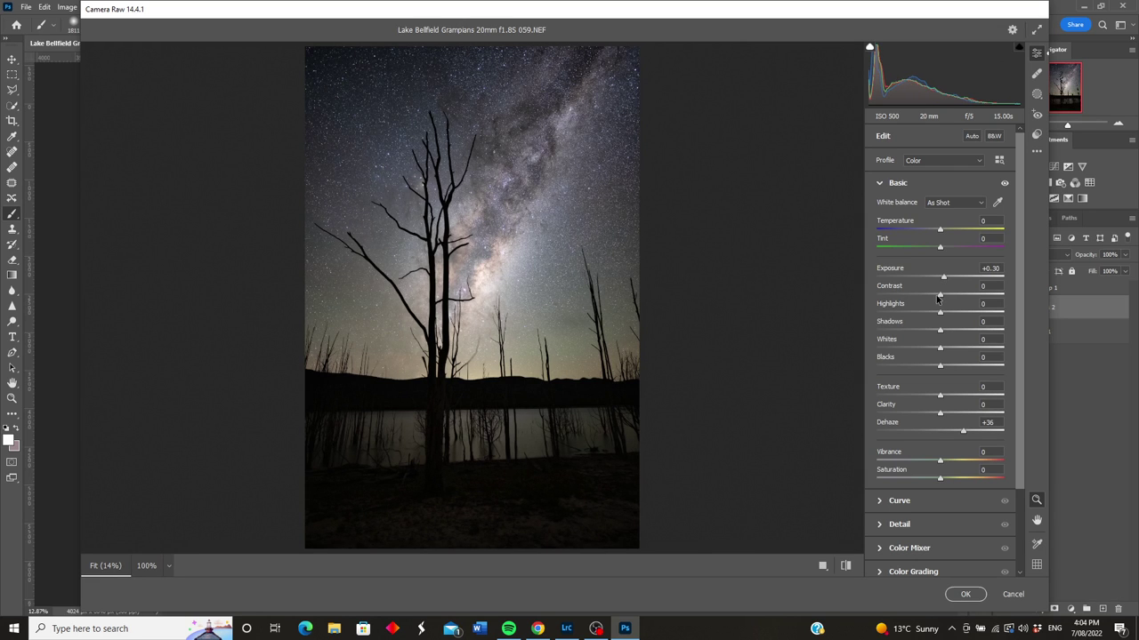
drag(937, 313, 931, 313)
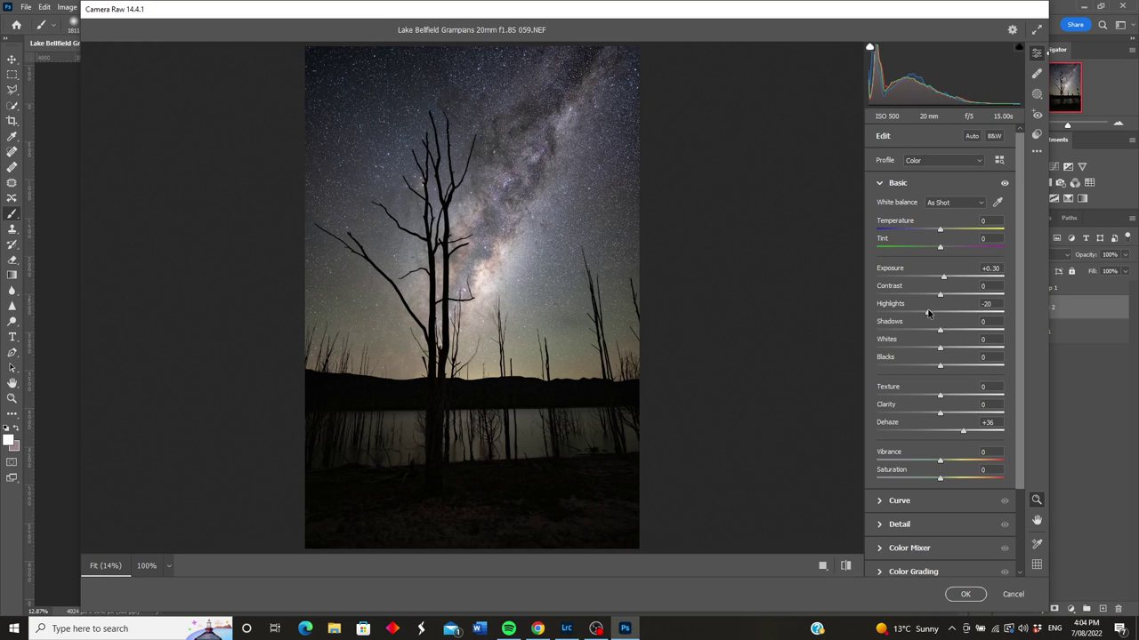
drag(940, 299, 947, 299)
Step: Set Noise Reduction to 17 and Color Noise Reduction to 16 in the Detail panel
click(880, 526)
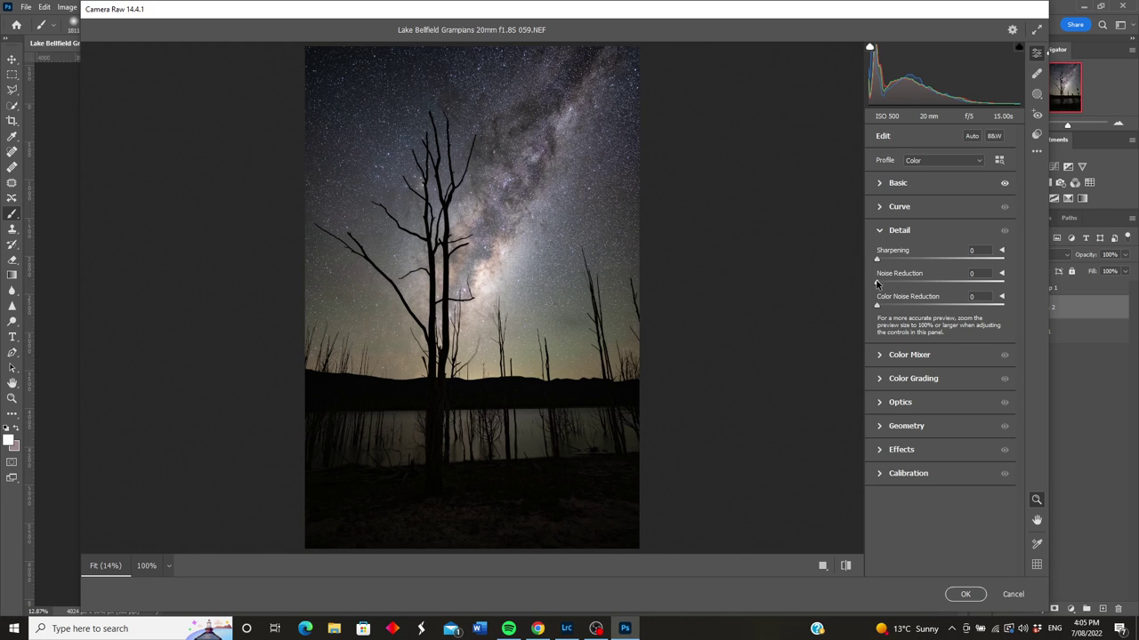
drag(879, 285, 898, 284)
drag(877, 305, 898, 306)
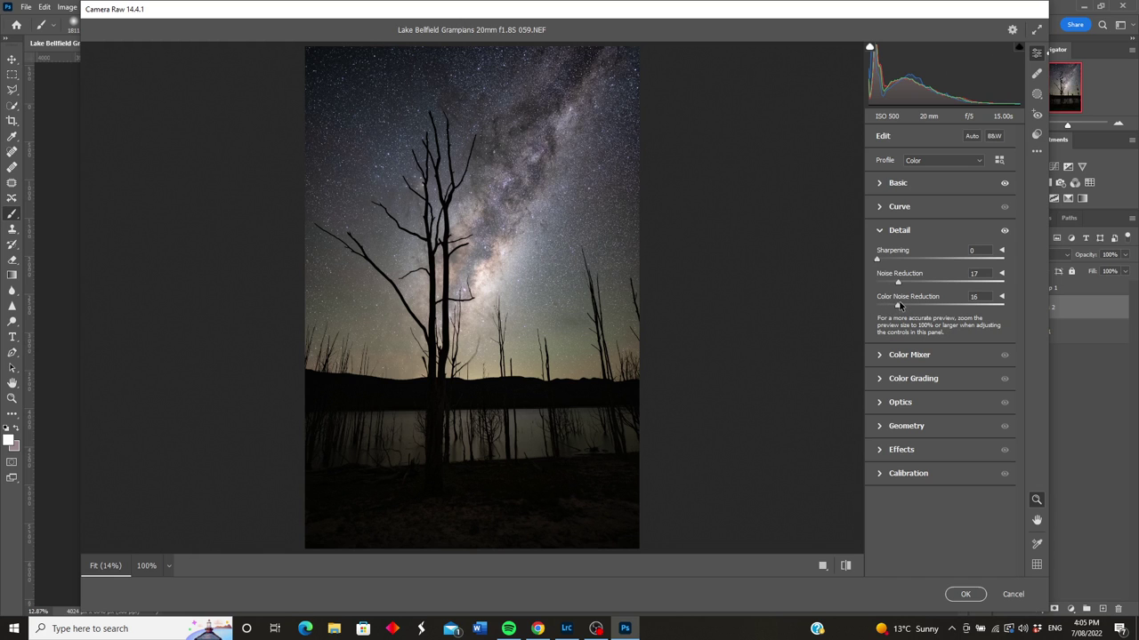
Step: Apply the Camera Raw edits, compare layers, then show Group 1 over the sky with Layer 1 hidden
click(966, 594)
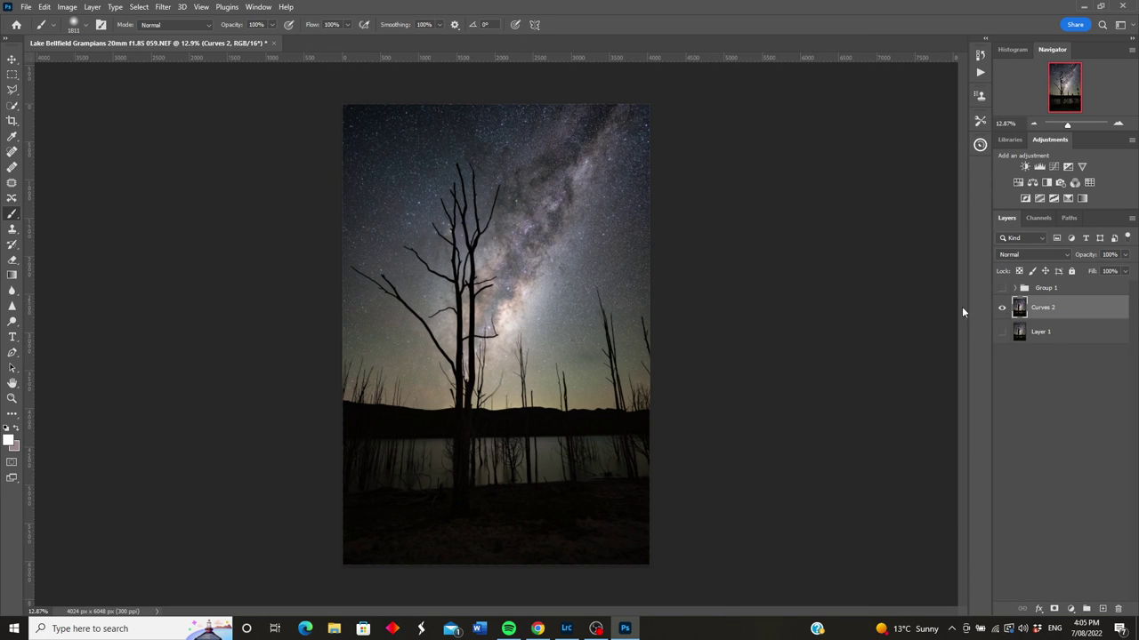
click(1001, 288)
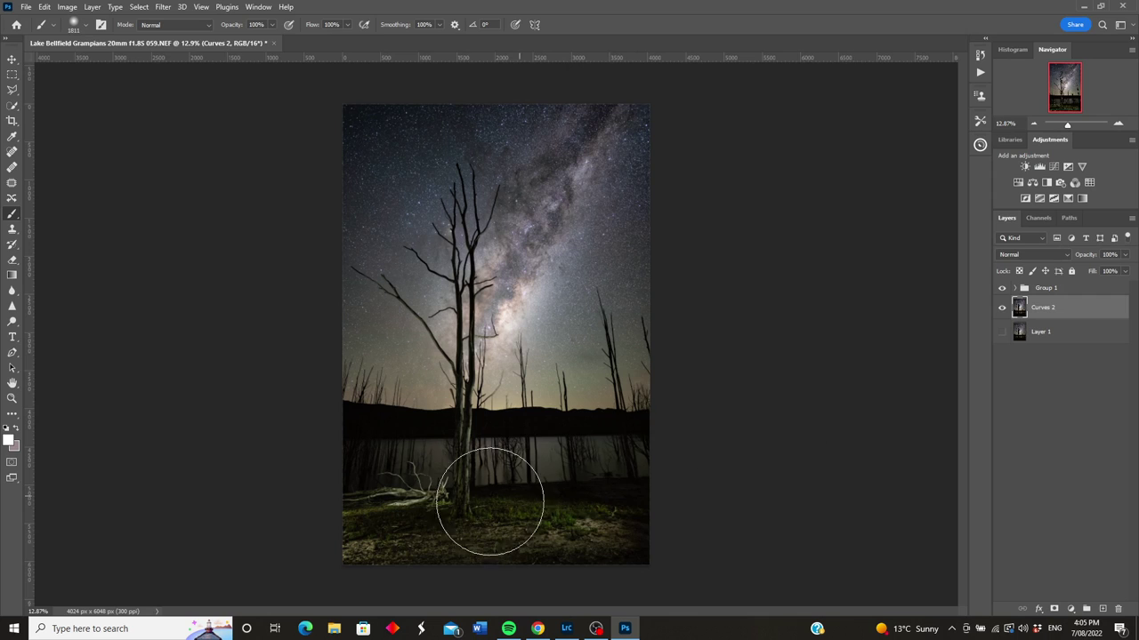
click(1001, 331)
click(1001, 332)
click(1001, 288)
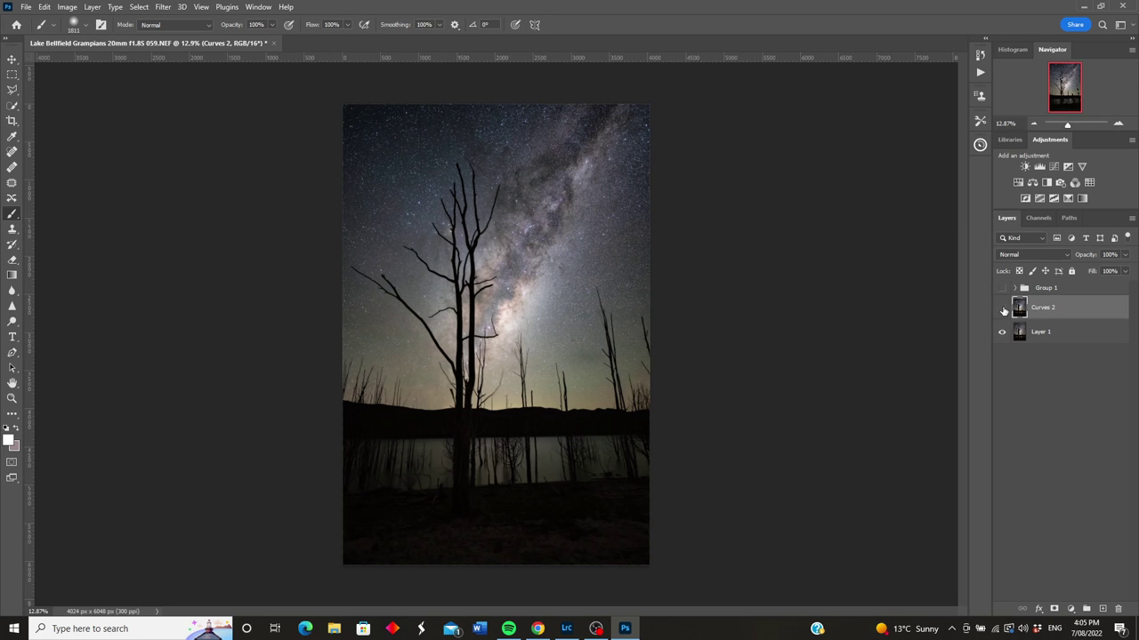
click(1003, 308)
click(1003, 308)
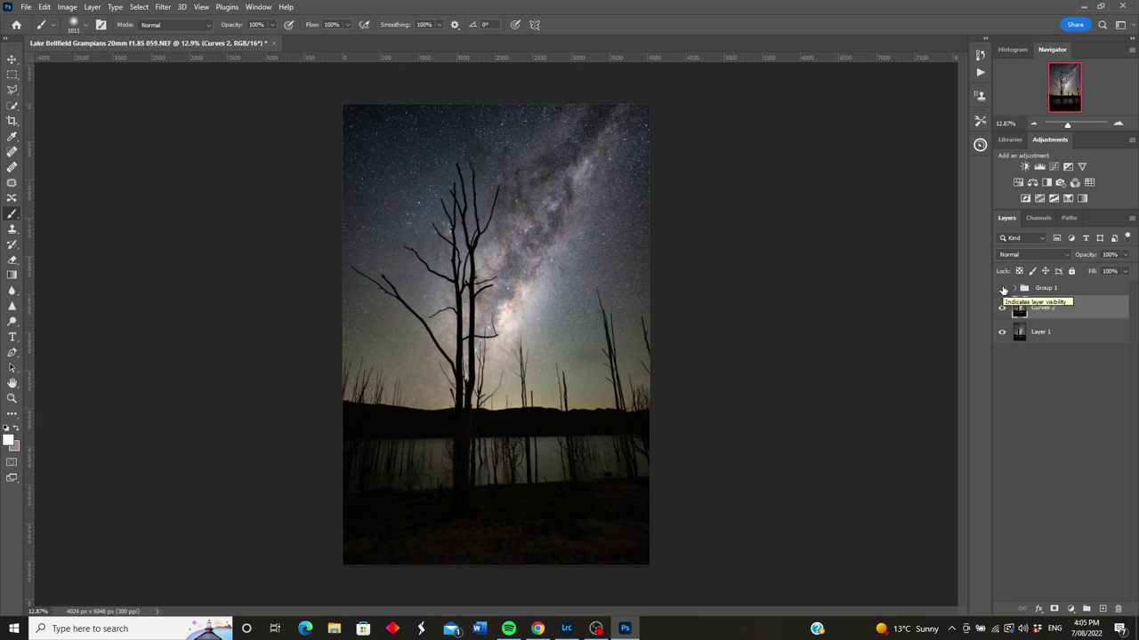
click(1002, 289)
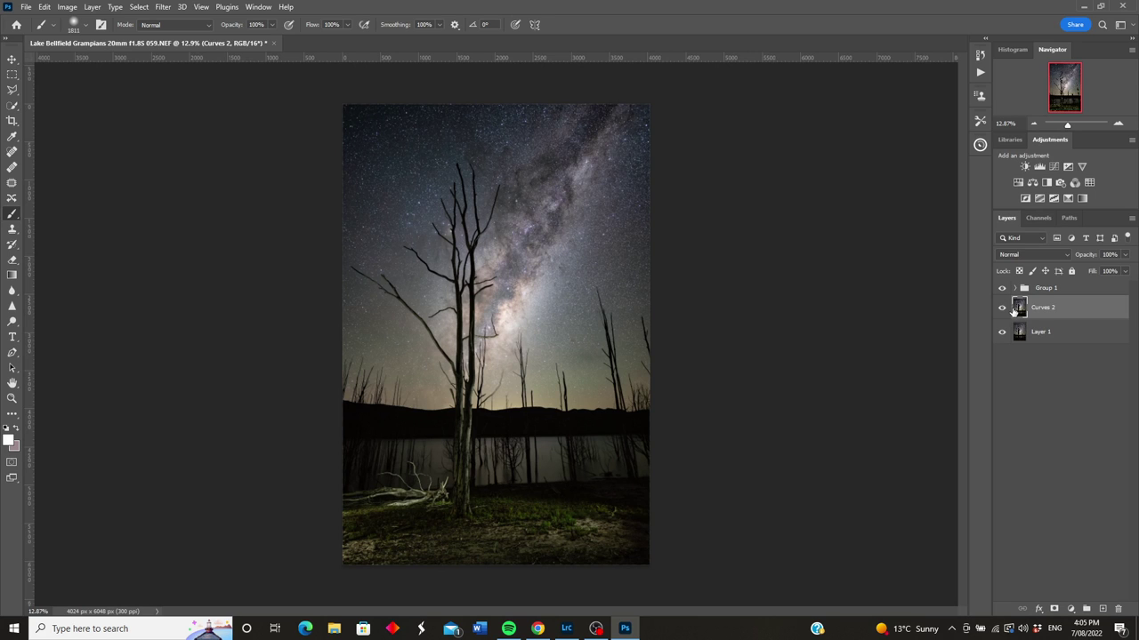
click(1003, 333)
click(93, 7)
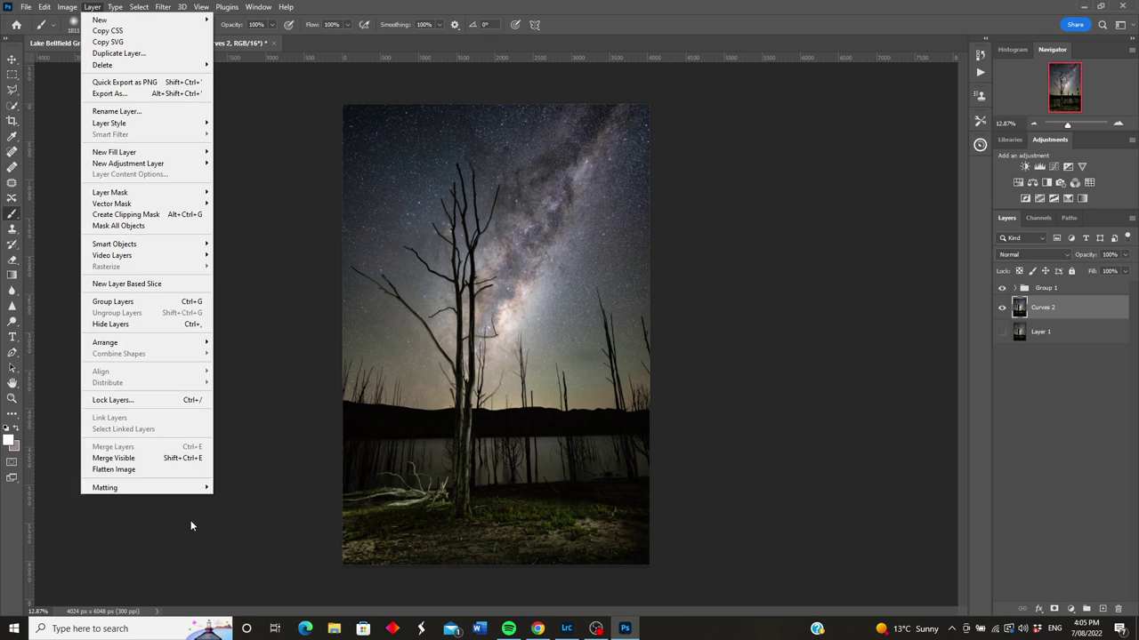
Step: Flatten the image discarding hidden layers, then close Photoshop and save the changes
click(119, 469)
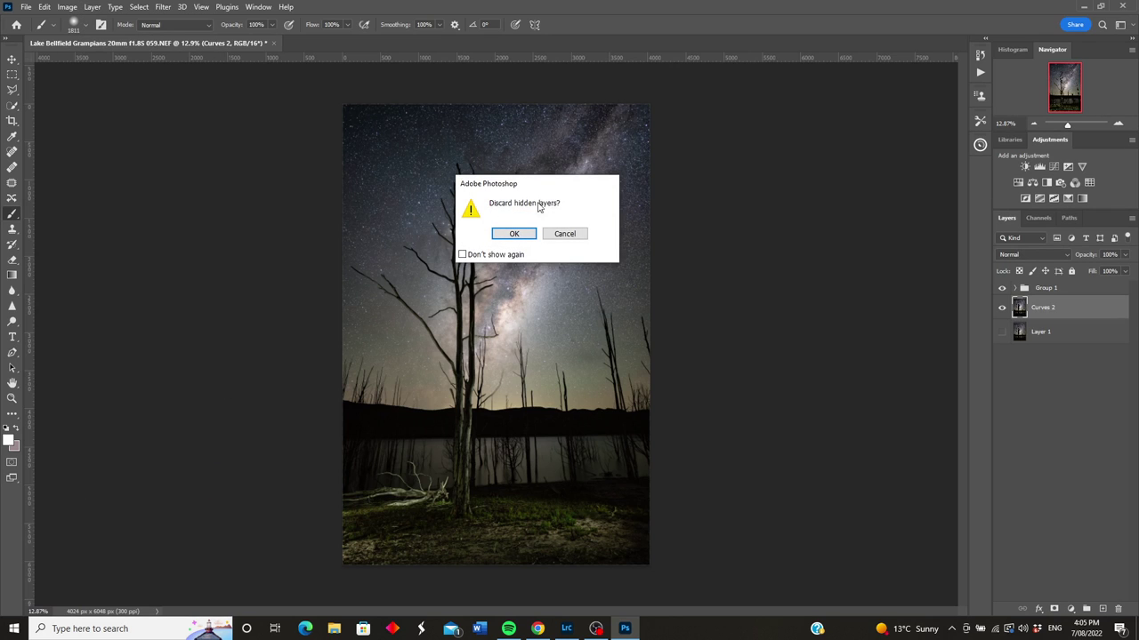
click(516, 234)
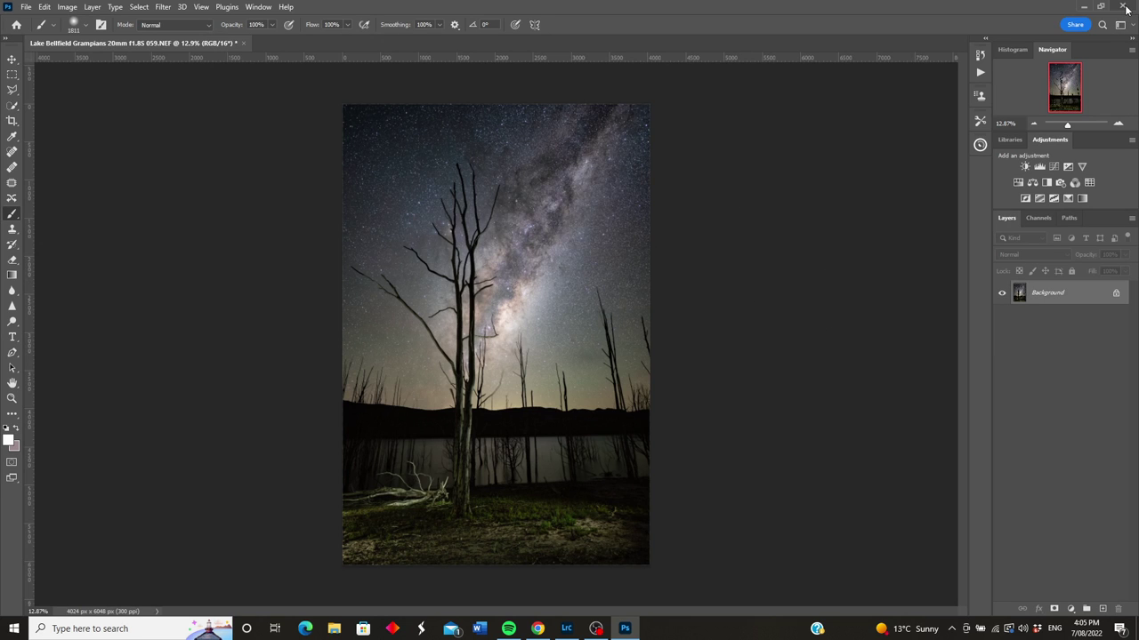
click(1125, 7)
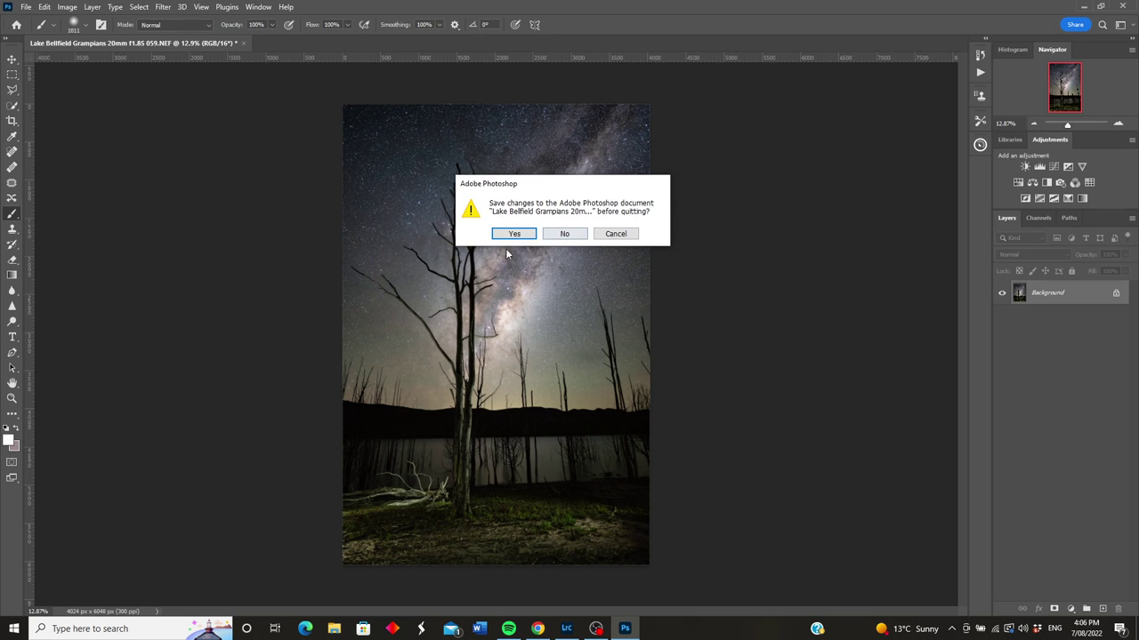
click(530, 237)
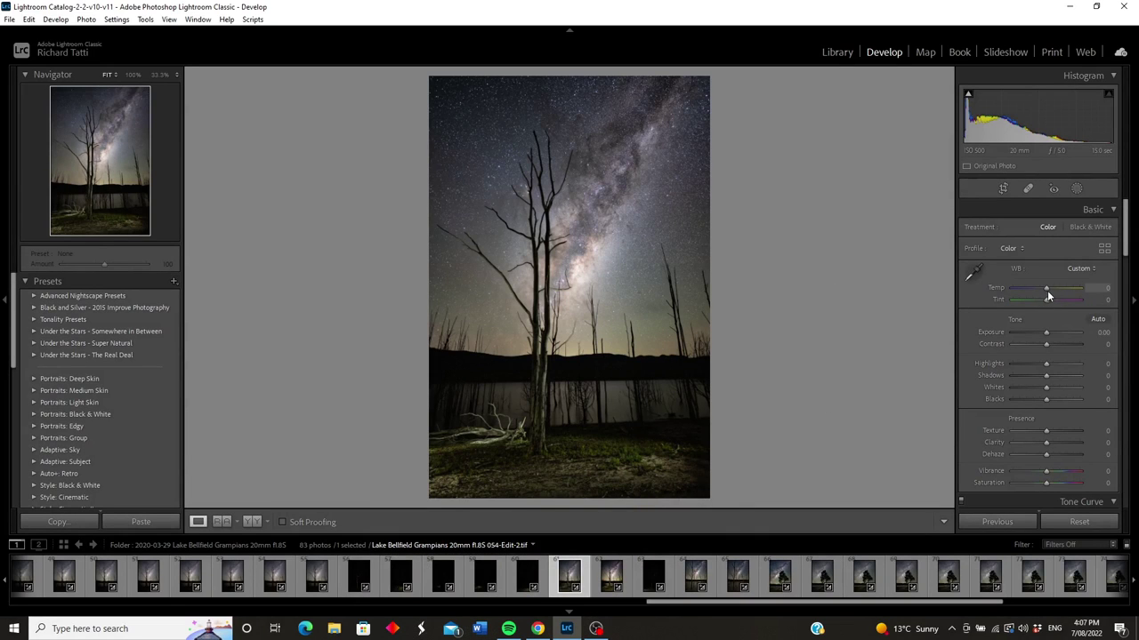
Step: Warm the white balance to +5, then paint a Dehaze 28 brush mask over the sky and lake
drag(1046, 292, 1048, 291)
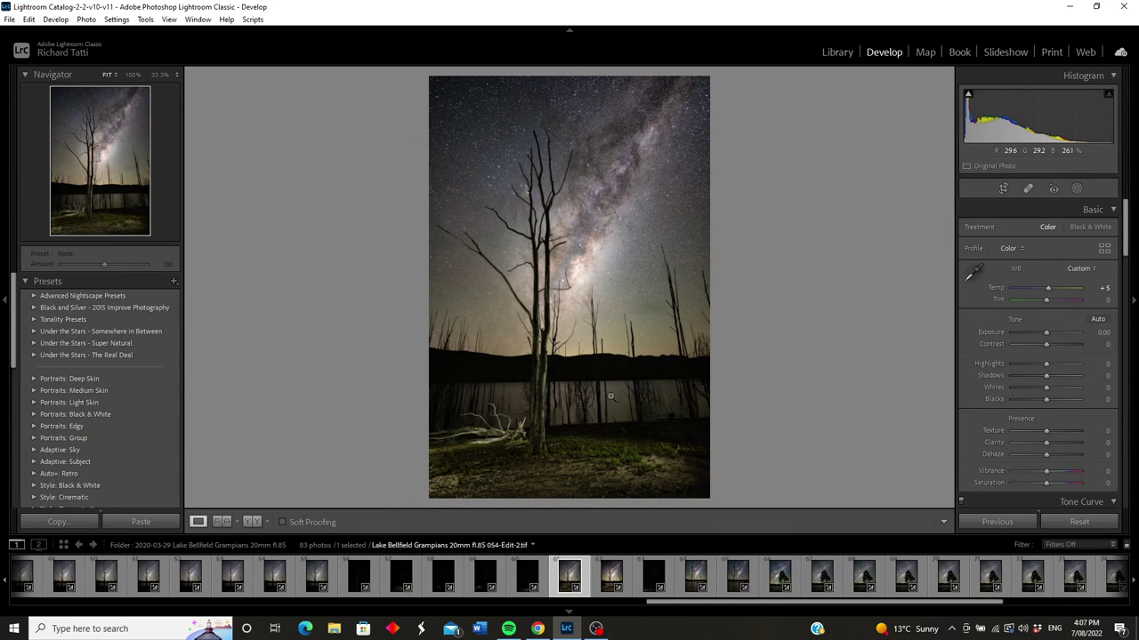
click(1077, 189)
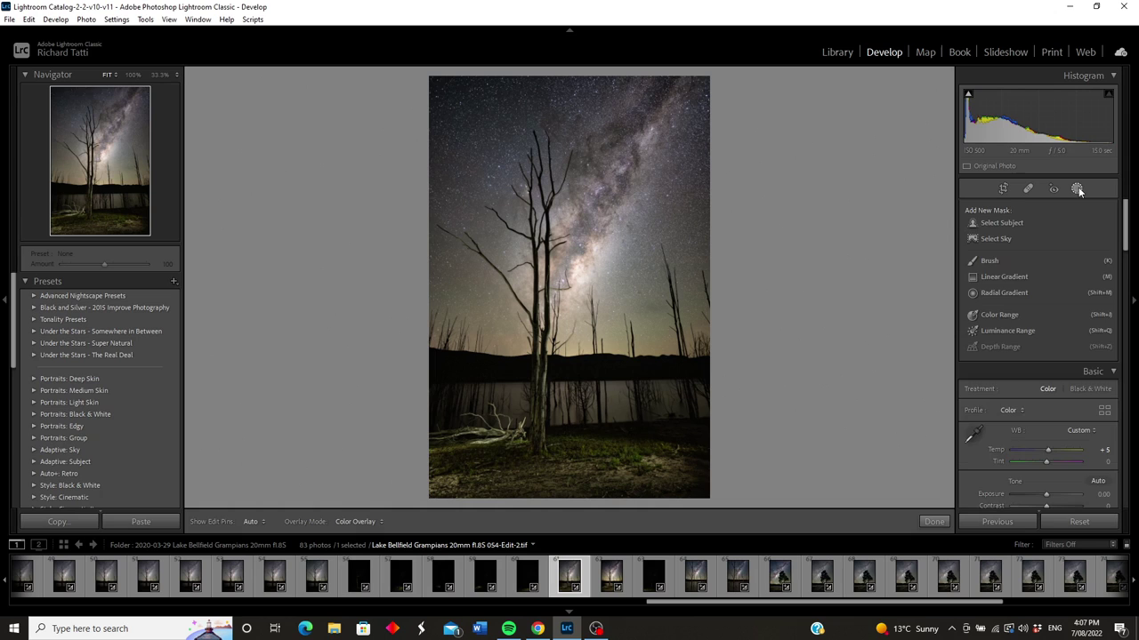
click(987, 259)
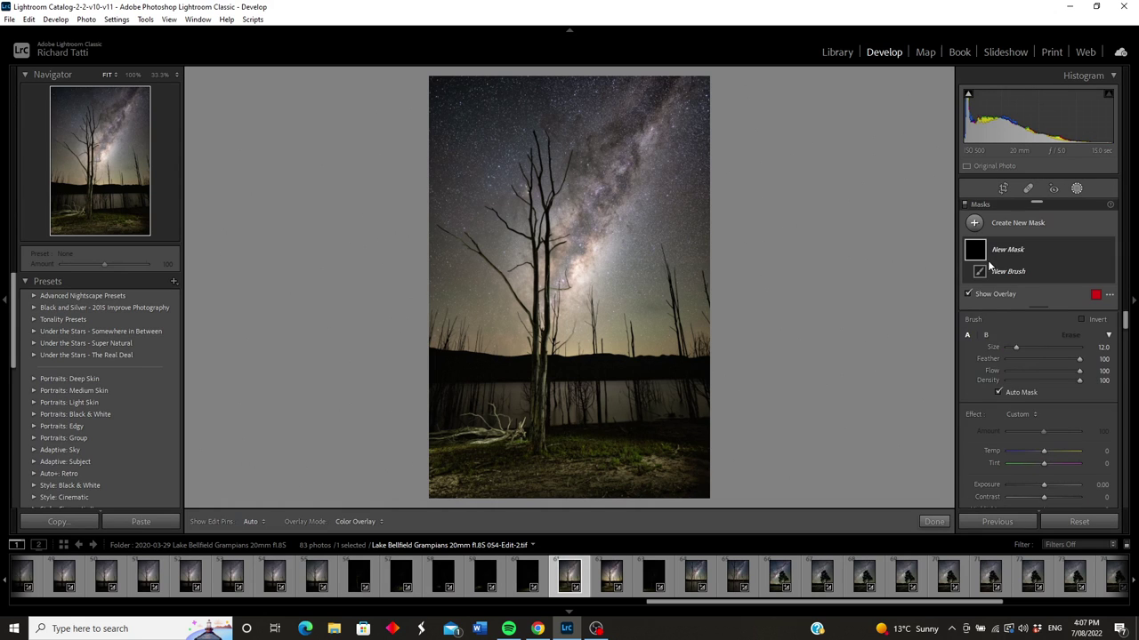
scroll(995, 443, down, 3)
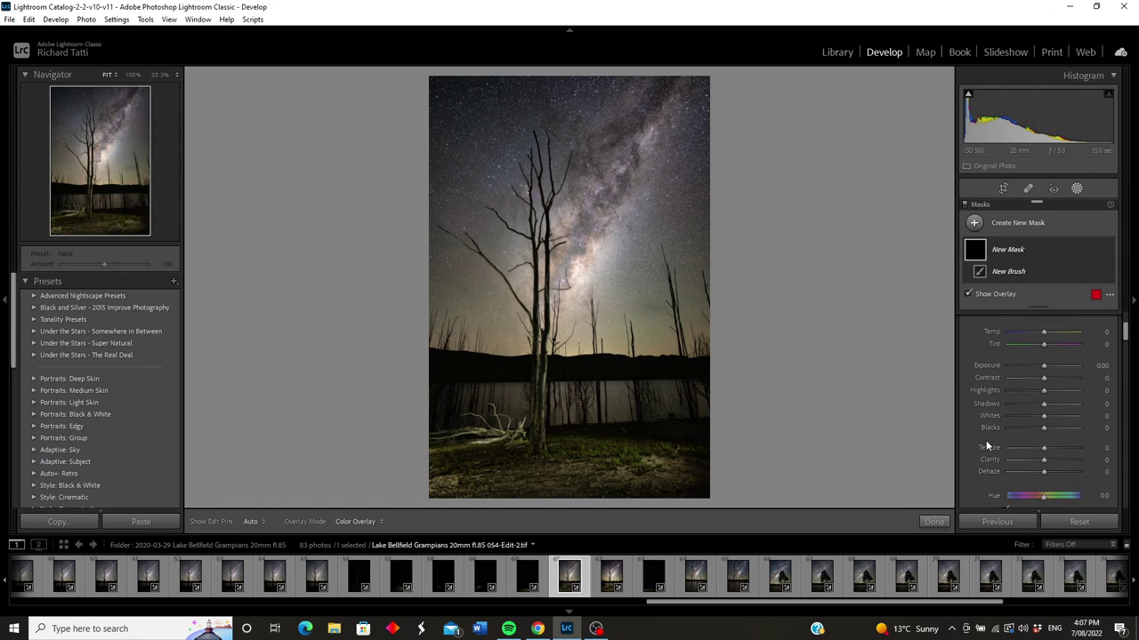
scroll(986, 440, down, 2)
drag(1044, 414, 1052, 414)
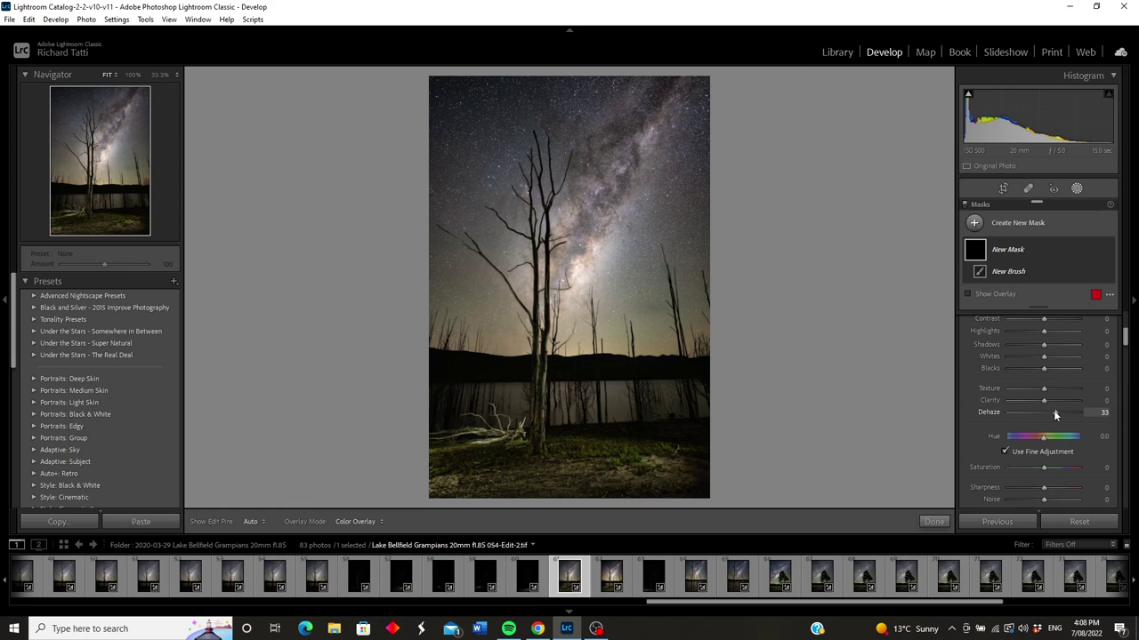
mouse_move(590, 216)
mouse_down()
mouse_move(433, 157)
mouse_move(685, 140)
mouse_move(498, 195)
mouse_move(623, 266)
mouse_move(682, 279)
mouse_move(465, 292)
mouse_move(673, 279)
mouse_move(560, 140)
mouse_up()
mouse_move(550, 450)
mouse_down()
mouse_move(612, 451)
mouse_move(579, 446)
mouse_move(605, 350)
mouse_move(667, 314)
mouse_move(662, 331)
mouse_move(626, 324)
mouse_move(575, 260)
mouse_move(511, 227)
mouse_move(493, 189)
mouse_move(498, 205)
mouse_move(447, 183)
mouse_move(548, 184)
mouse_move(483, 183)
mouse_up()
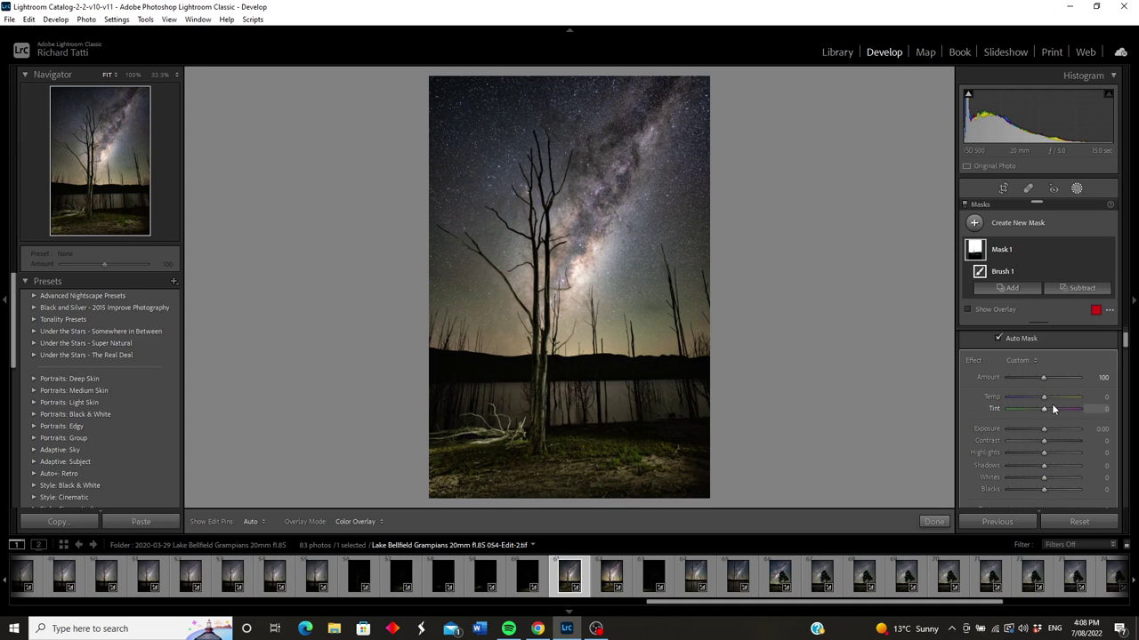
Step: Tune the brush mask to contrast 31, exposure 0.20, highlights −9, slight warmth and dehaze 36
mouse_move(1043, 440)
mouse_down()
mouse_move(1058, 442)
mouse_move(1046, 436)
mouse_up()
click(1046, 428)
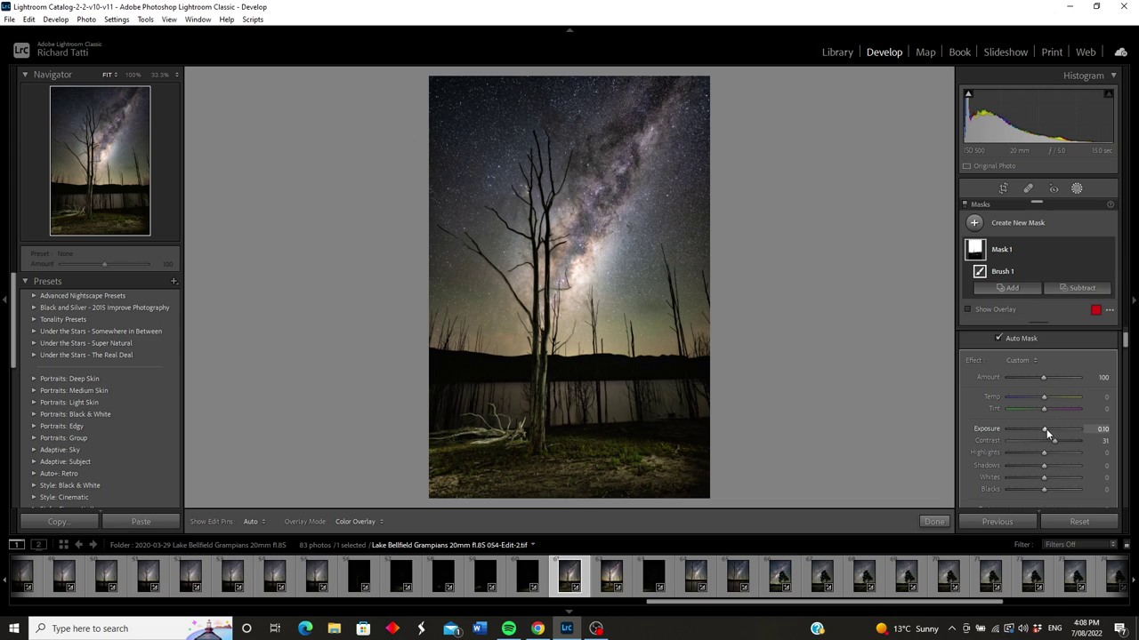
drag(1046, 452, 1042, 456)
drag(1046, 403, 1048, 403)
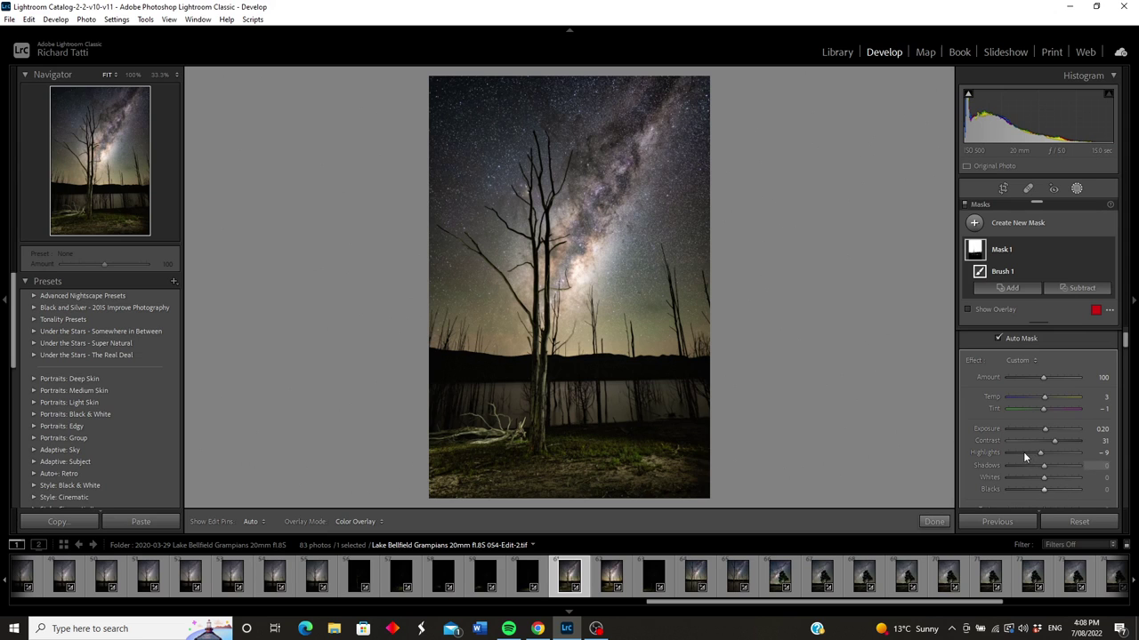
scroll(1019, 450, down, 2)
scroll(1016, 454, down, 2)
drag(1055, 422, 1055, 424)
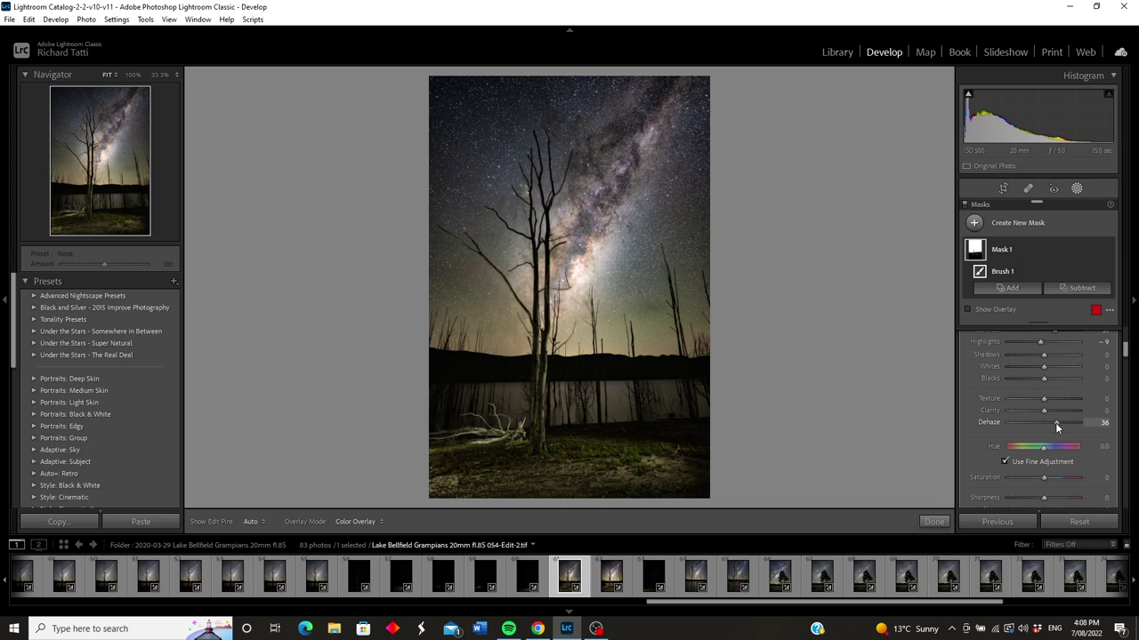
Step: Finish the brush mask and preview the composite and neighbouring lake photos full screen
click(934, 521)
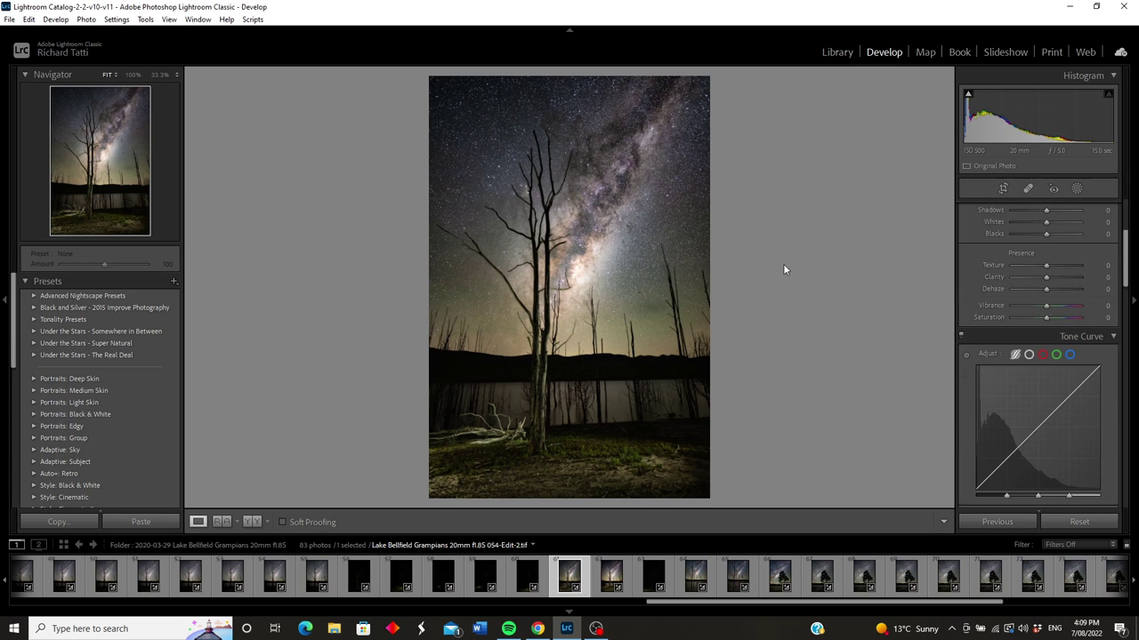
key(f)
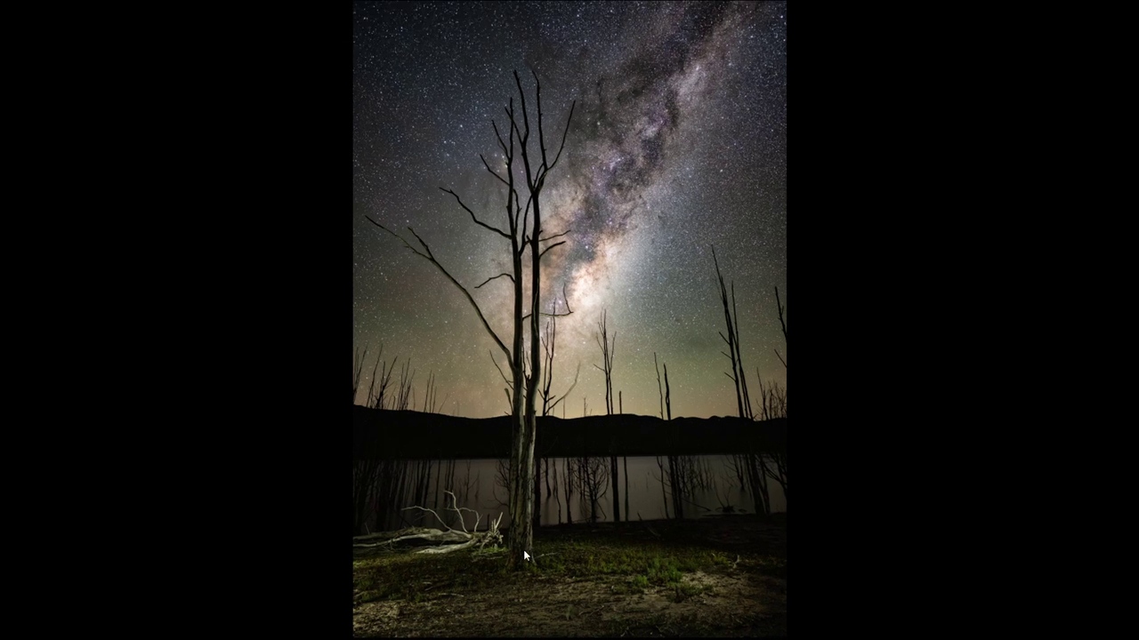
key(Right)
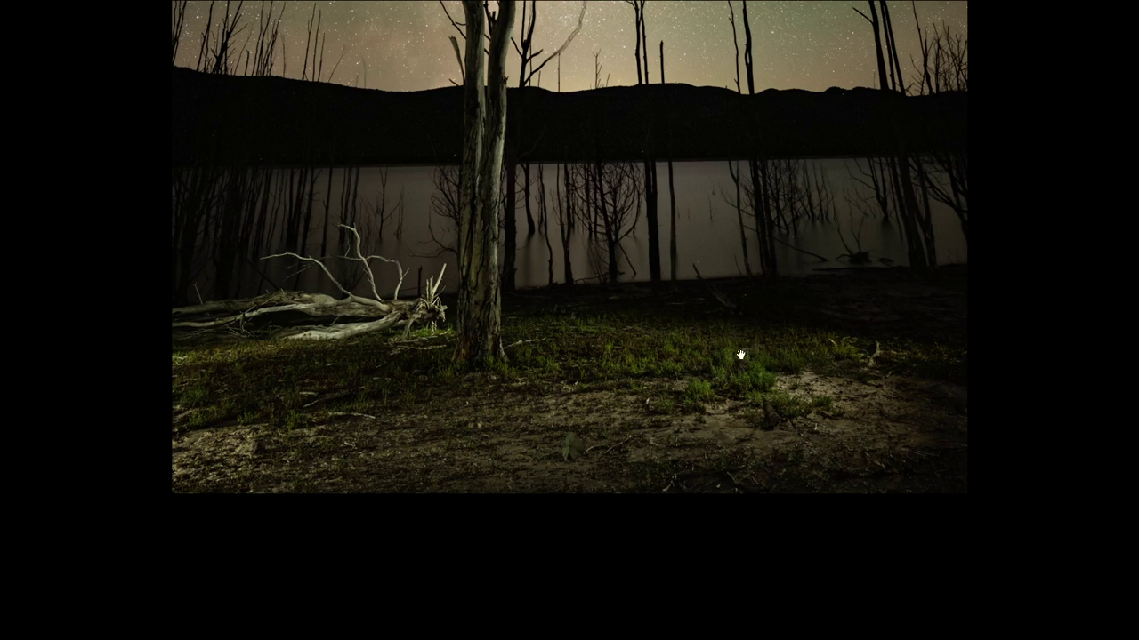
key(Right)
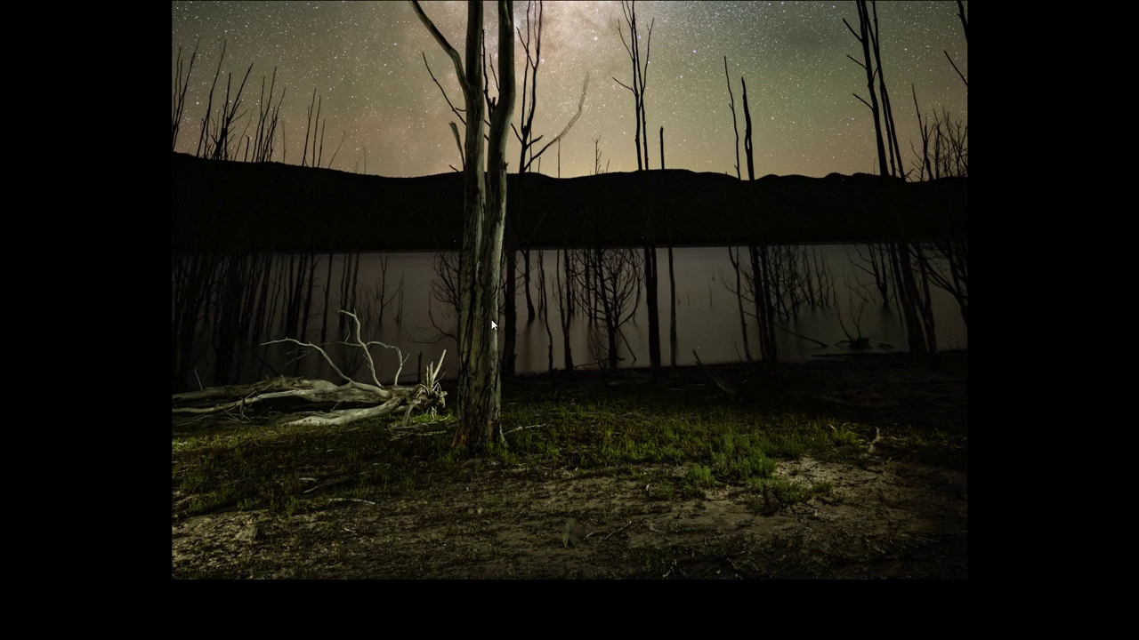
key(Right)
key(Escape)
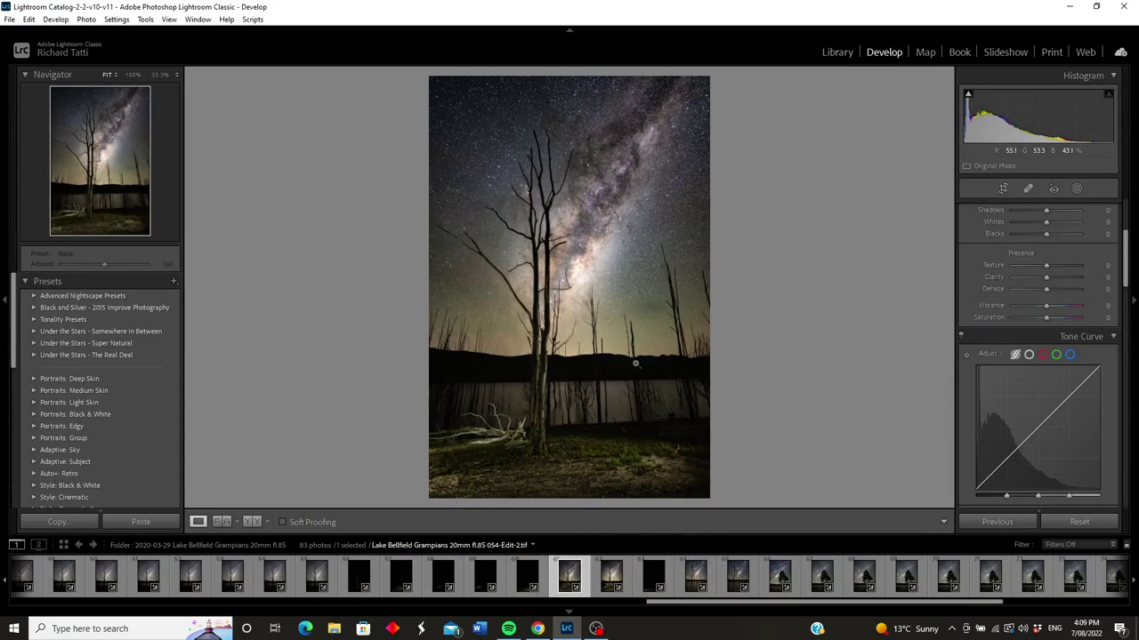
scroll(580, 577, up, 3)
Step: Compare raw frame 043 side by side with the composite, zoomed to 33.3% on the foreground grass
ctrl+click(102, 576)
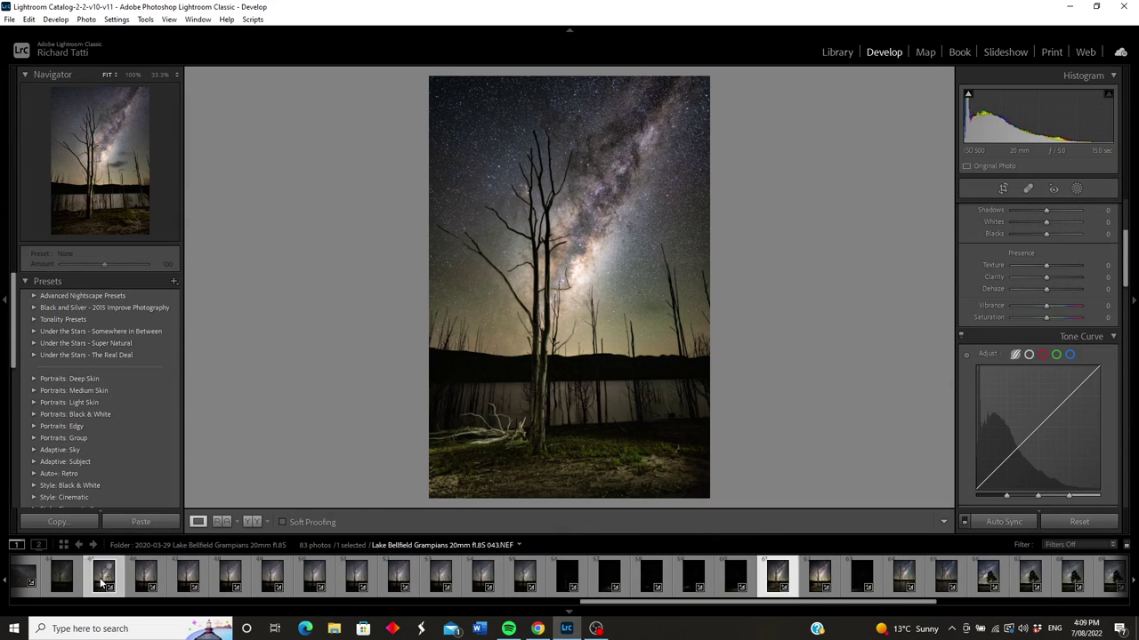
click(168, 20)
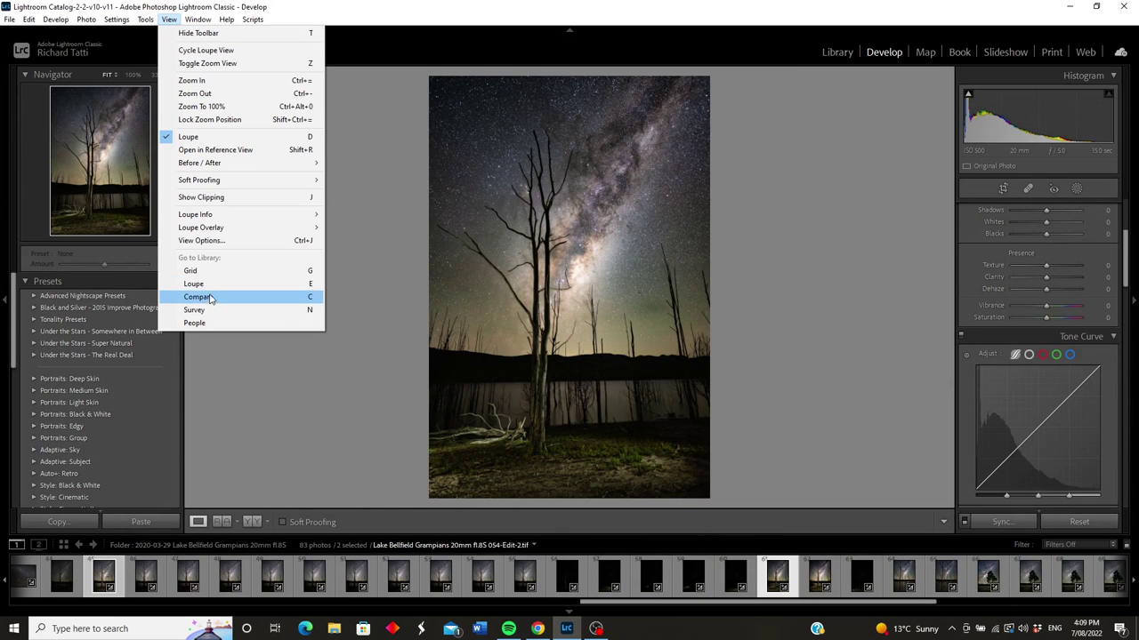
click(208, 297)
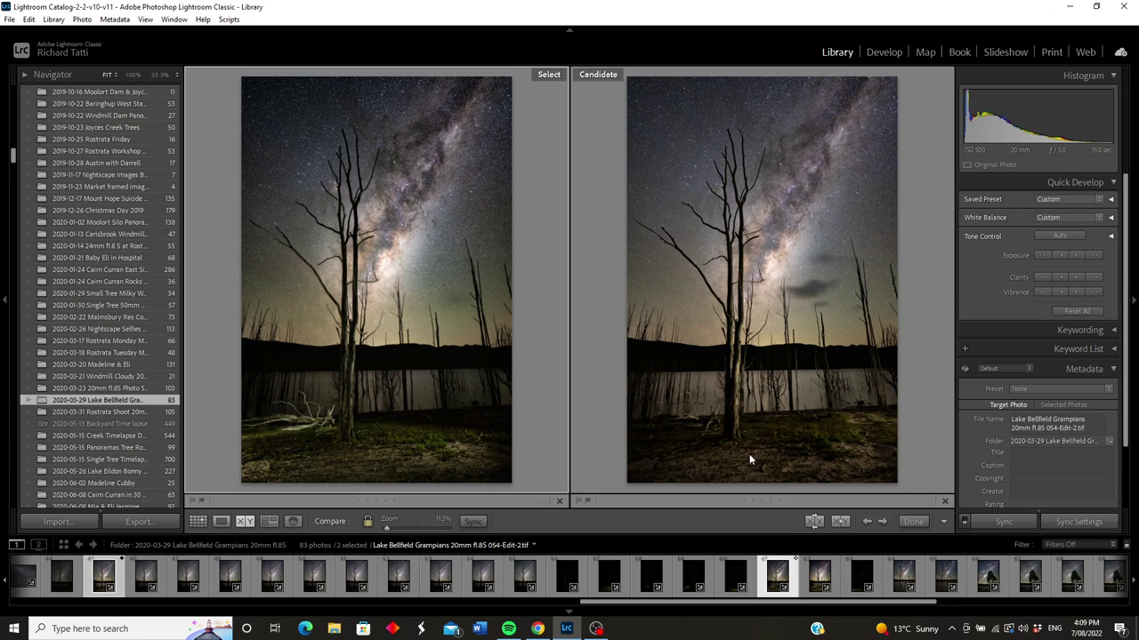
click(738, 429)
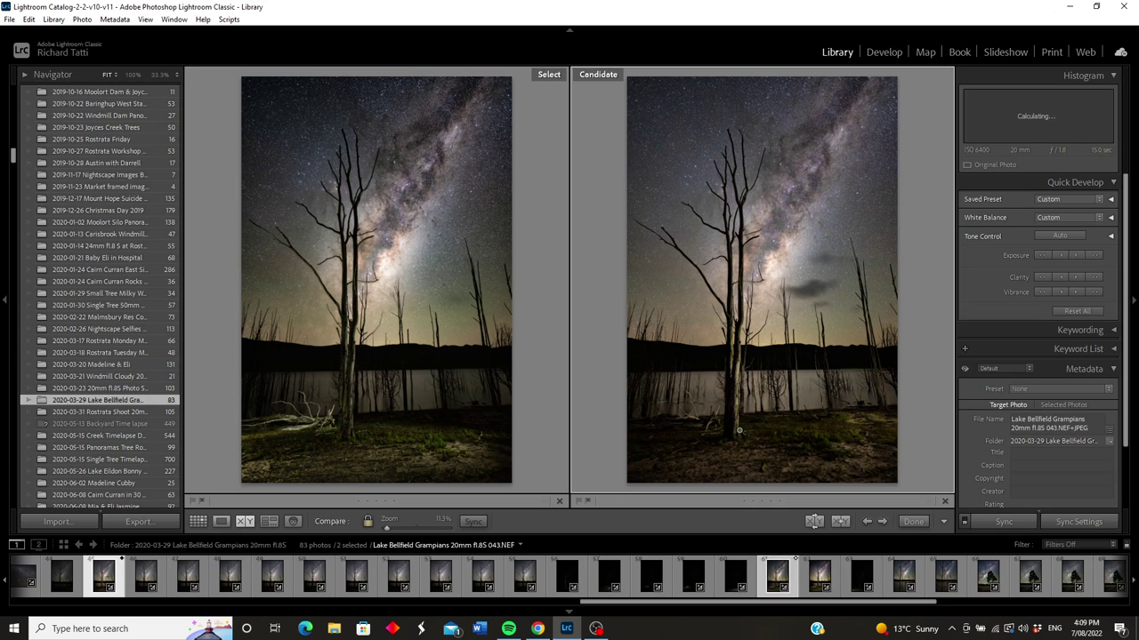
click(752, 432)
scroll(765, 329, up, 5)
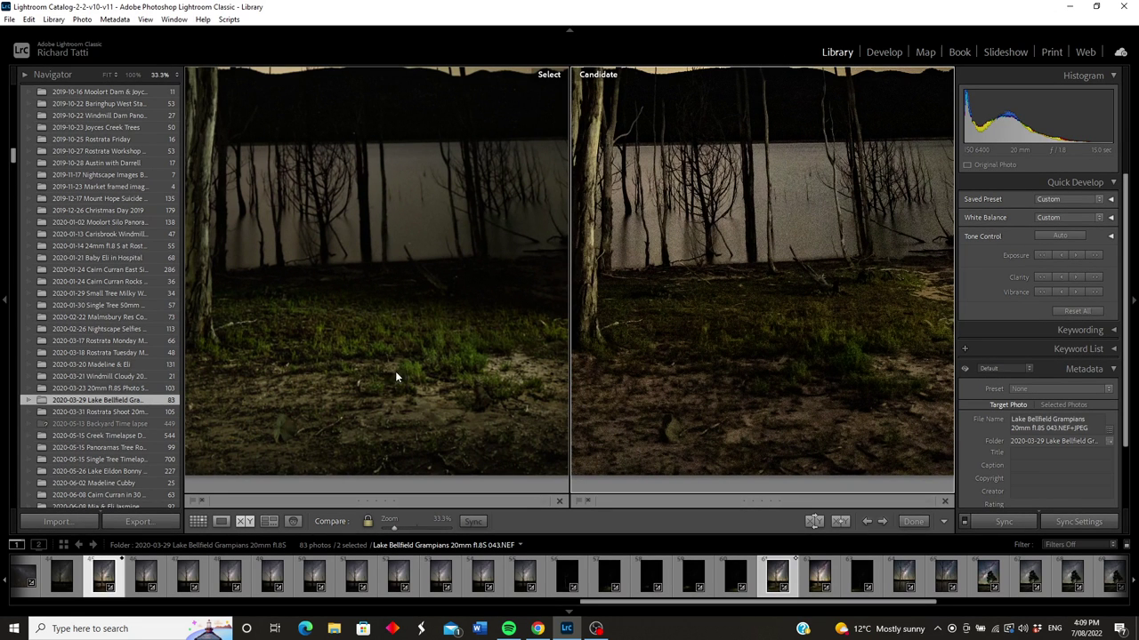
drag(393, 379, 388, 359)
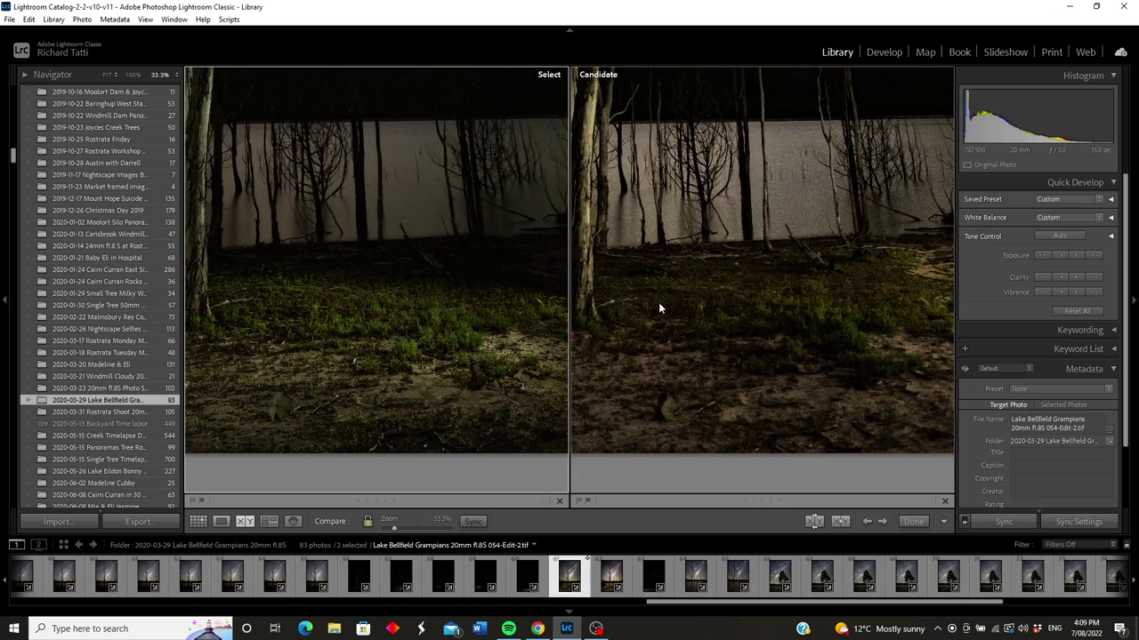
Step: Inspect the fallen log and shoreline in both photos, then fit and show the composite alone in Loupe
key(Left)
key(Left)
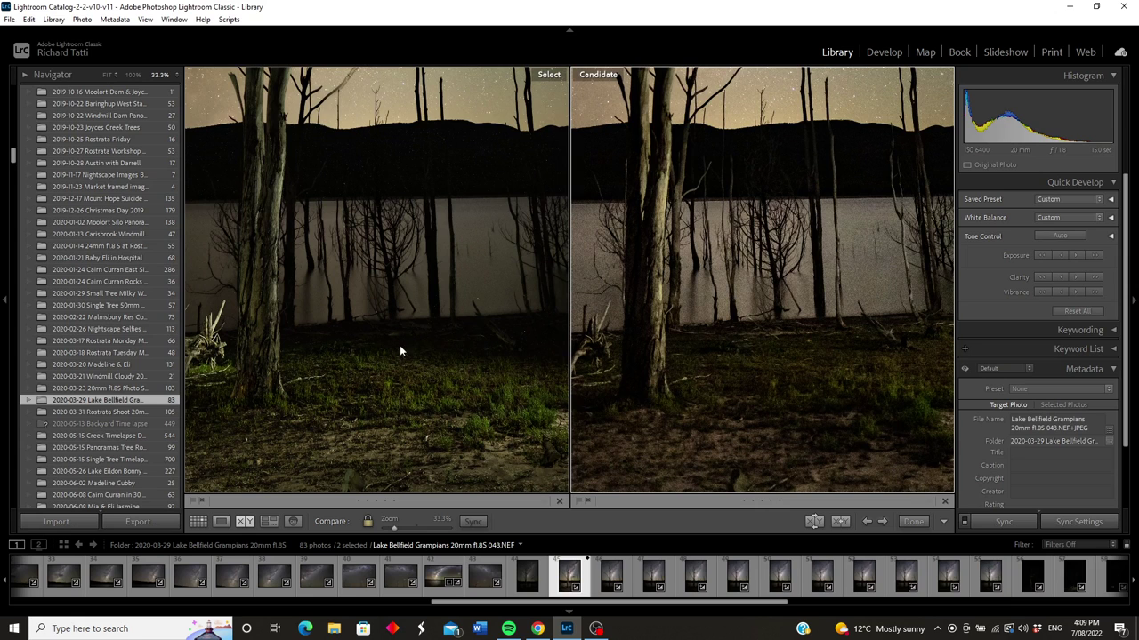
key(Right)
key(Right)
key(Right)
key(Right)
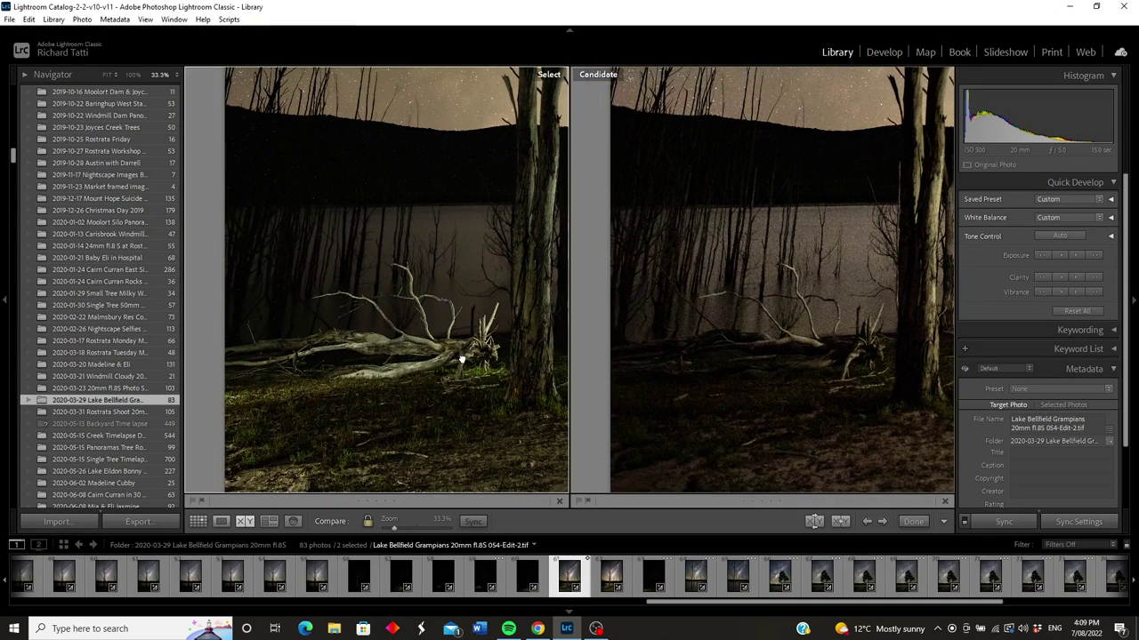
drag(442, 397, 370, 362)
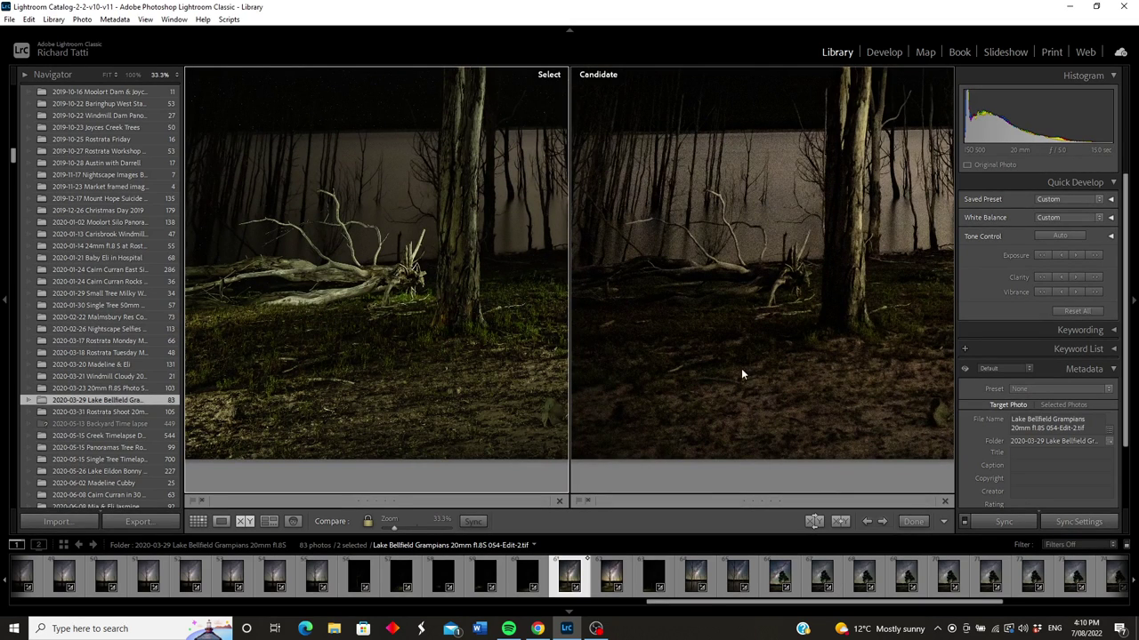
key(Right)
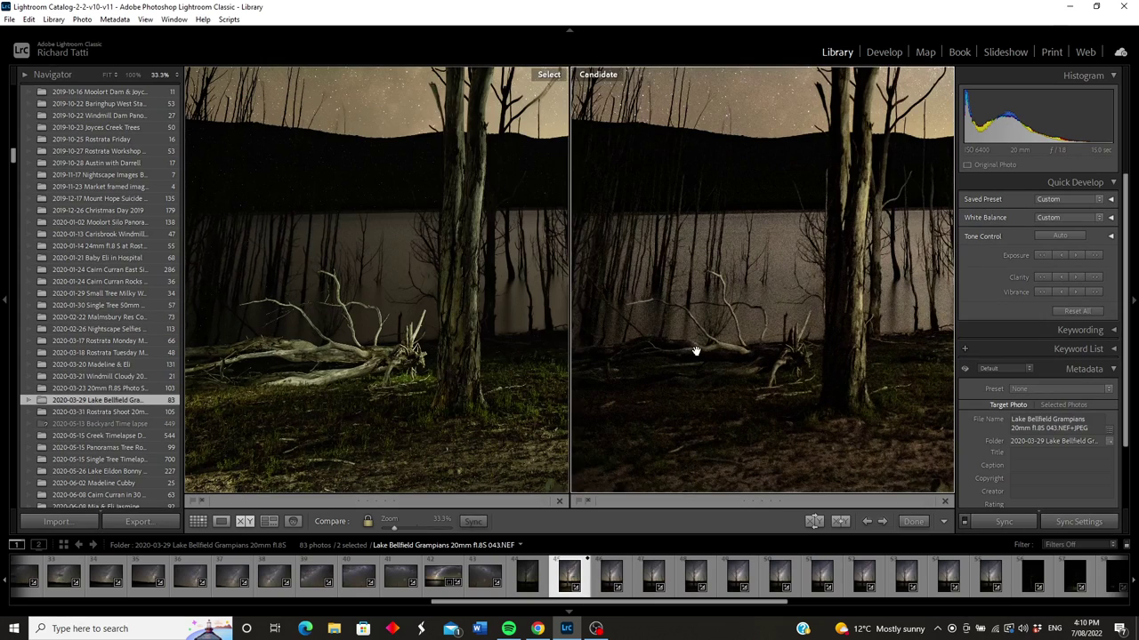
drag(715, 321, 713, 355)
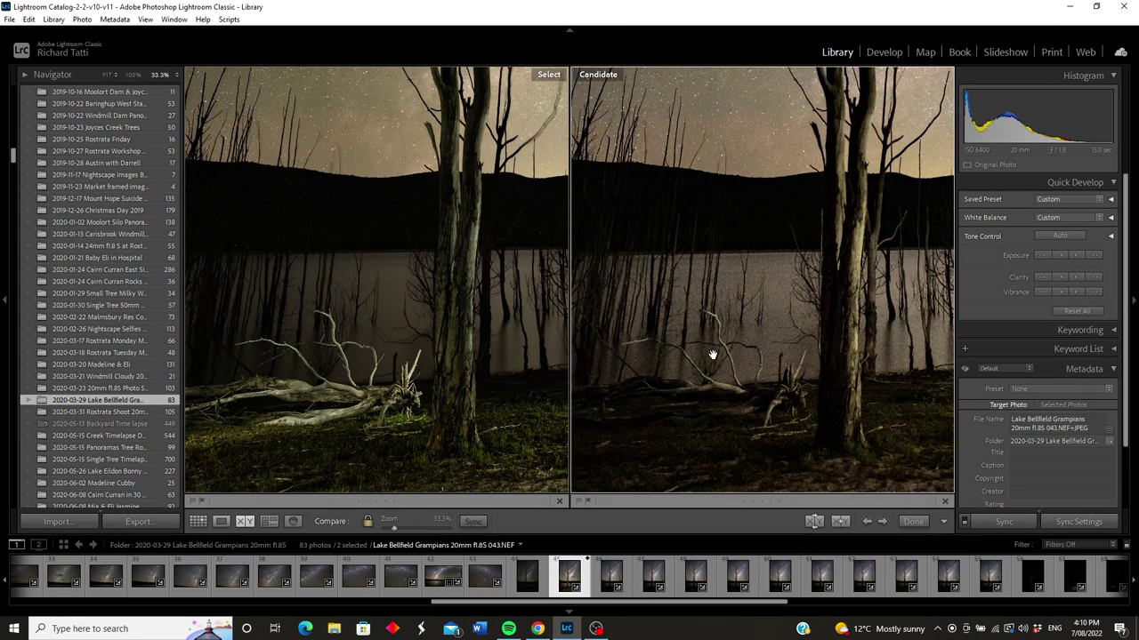
click(713, 356)
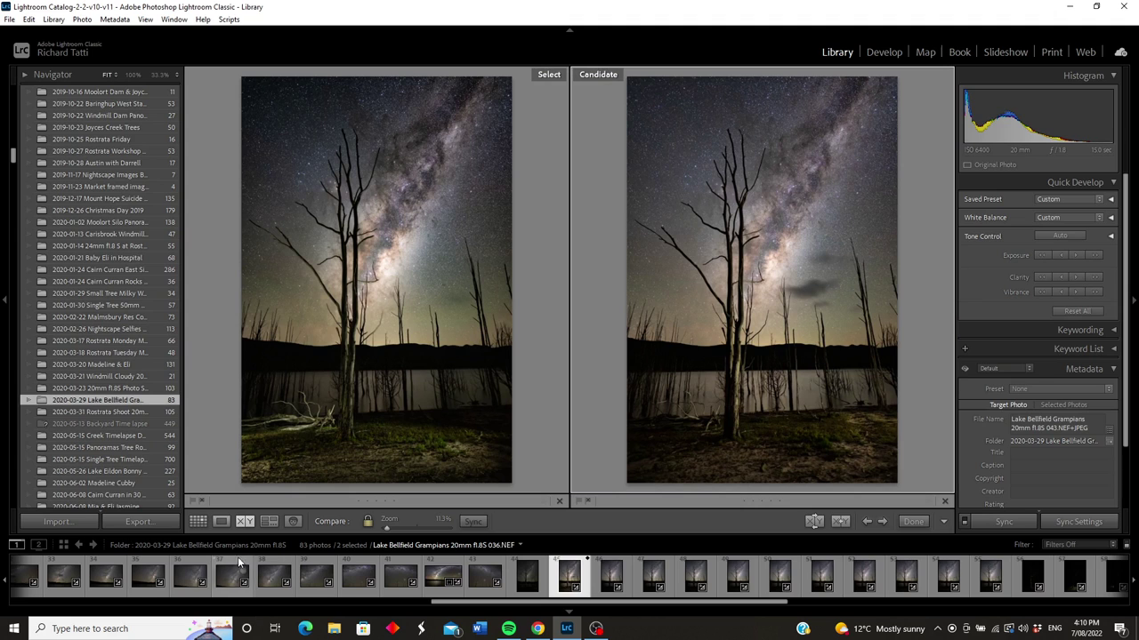
click(222, 521)
key(Right)
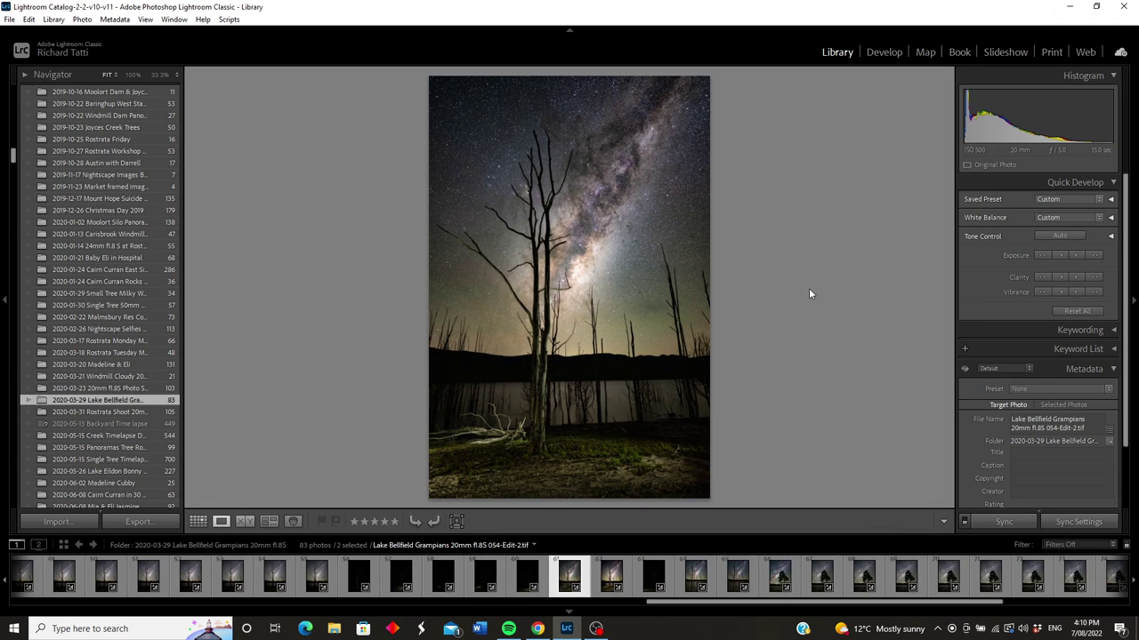
Step: Return to the Develop module on composite 054-Edit-2.tif
click(884, 53)
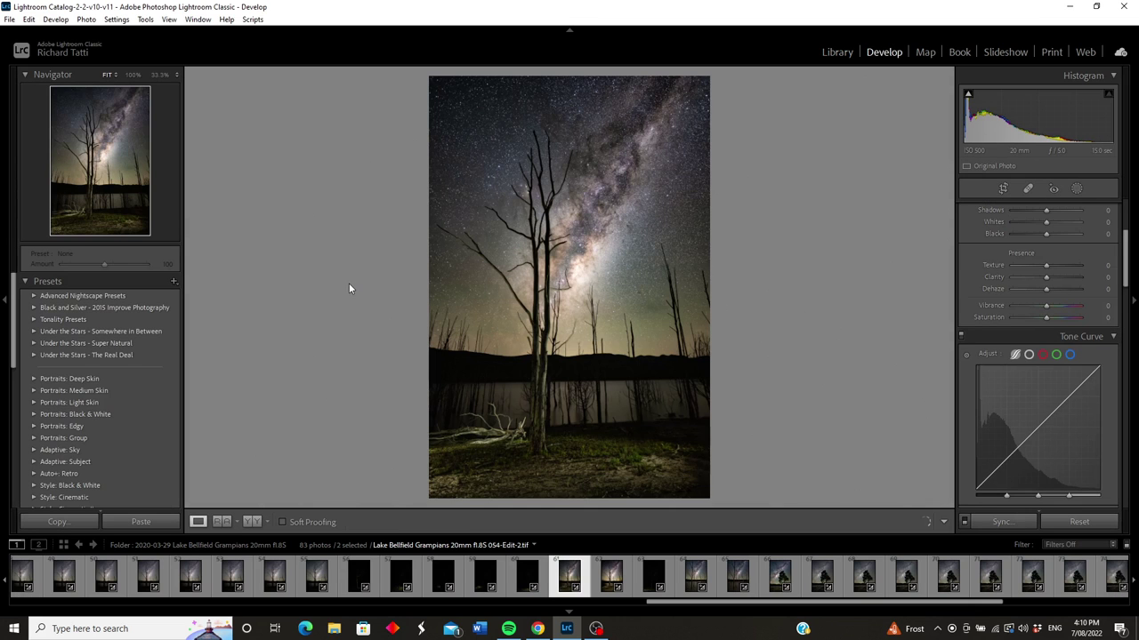